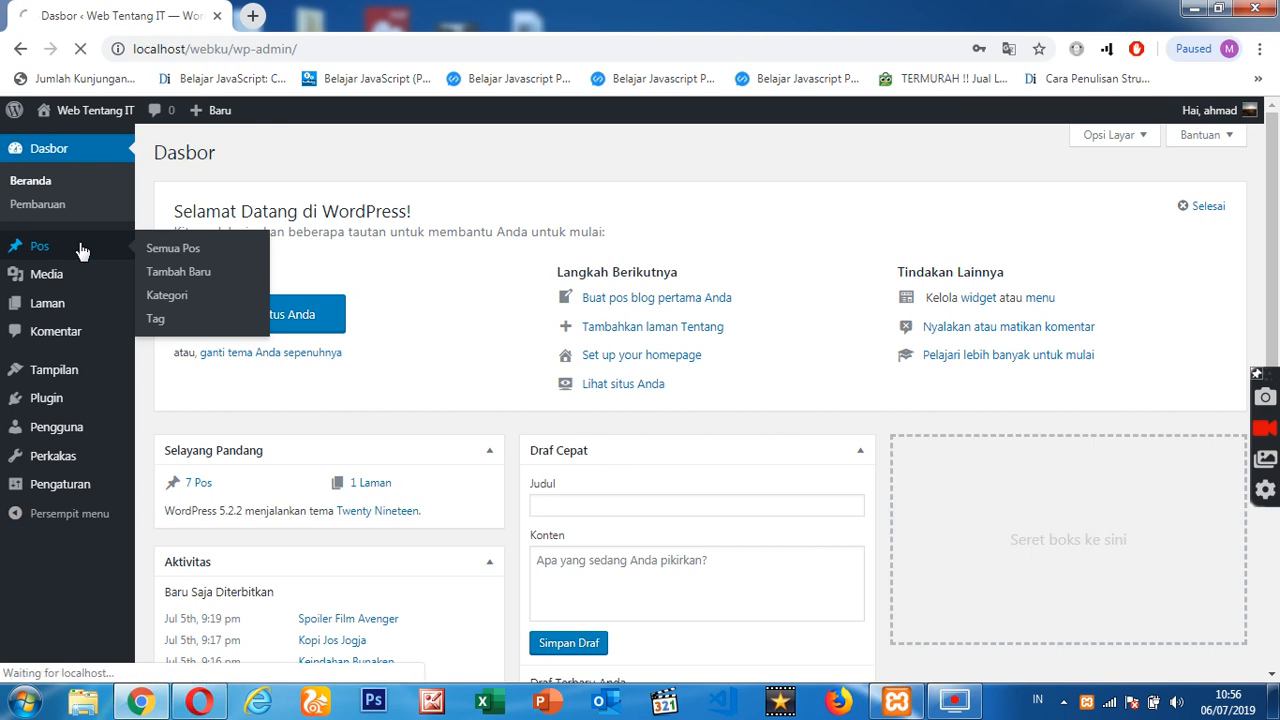
drag(1279, 205, 1279, 165)
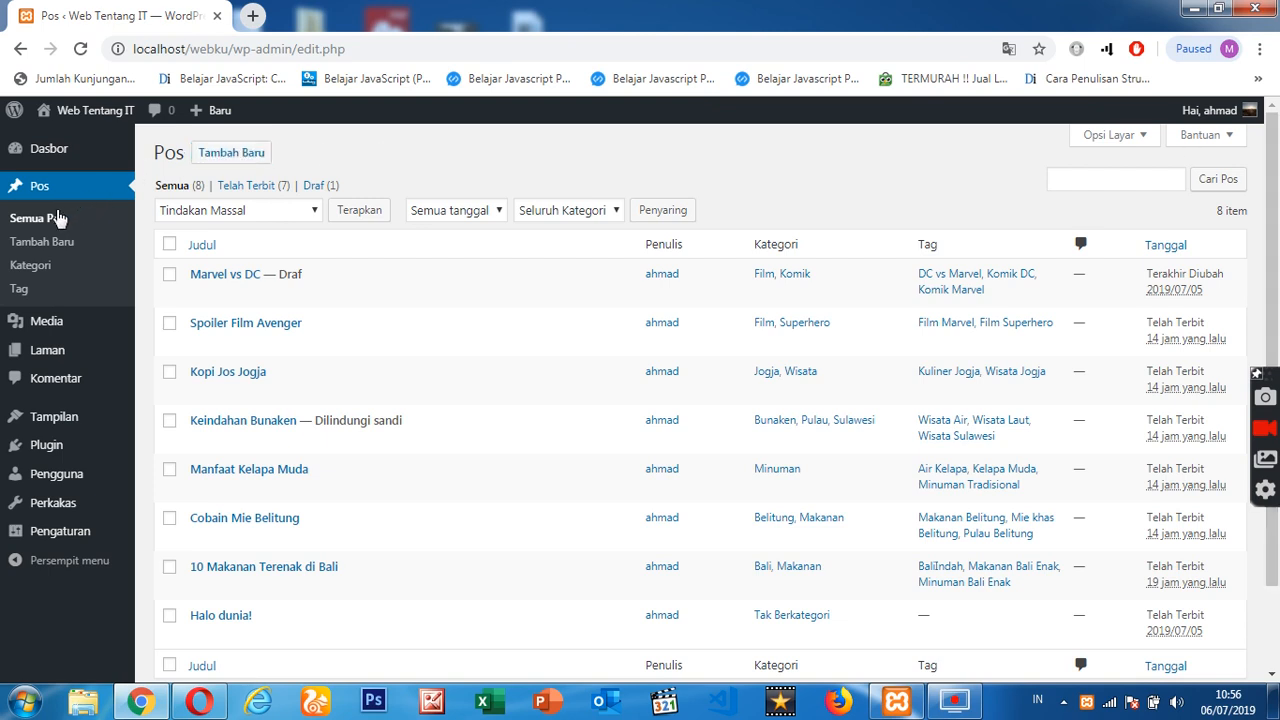
drag(1279, 170, 1279, 127)
drag(1278, 176, 1278, 127)
drag(1278, 180, 1274, 118)
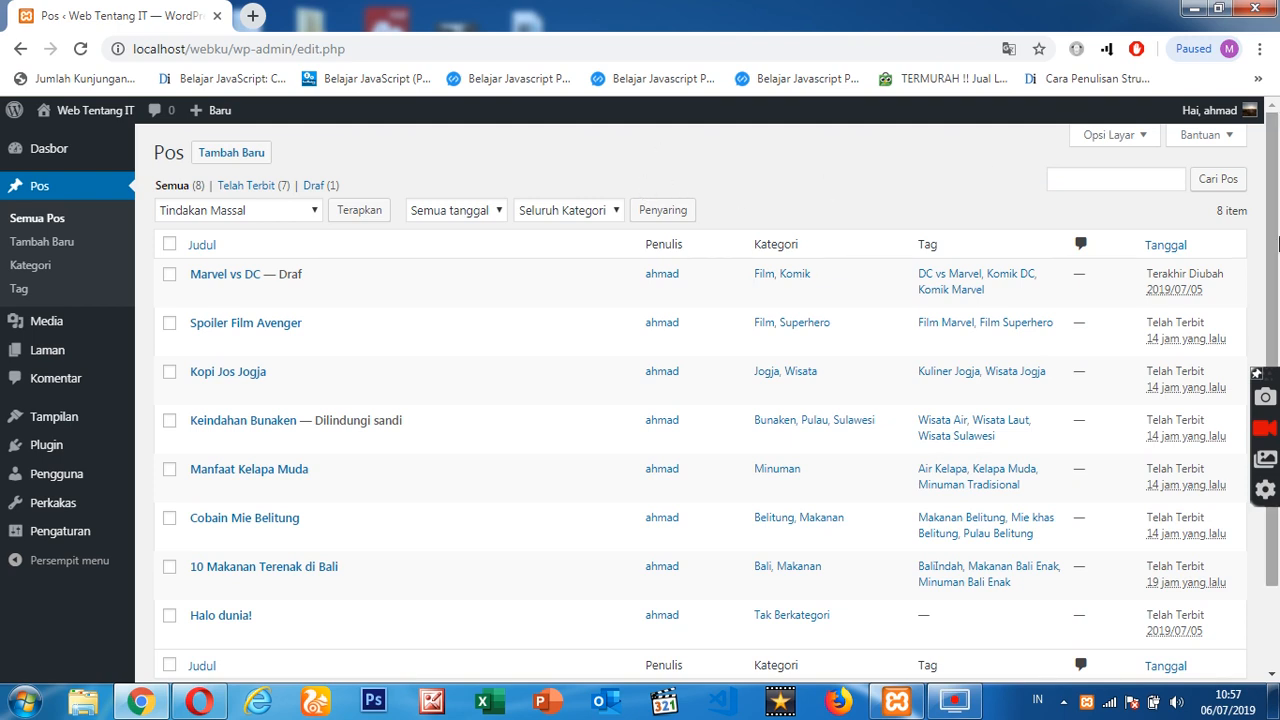
drag(1277, 150, 1272, 120)
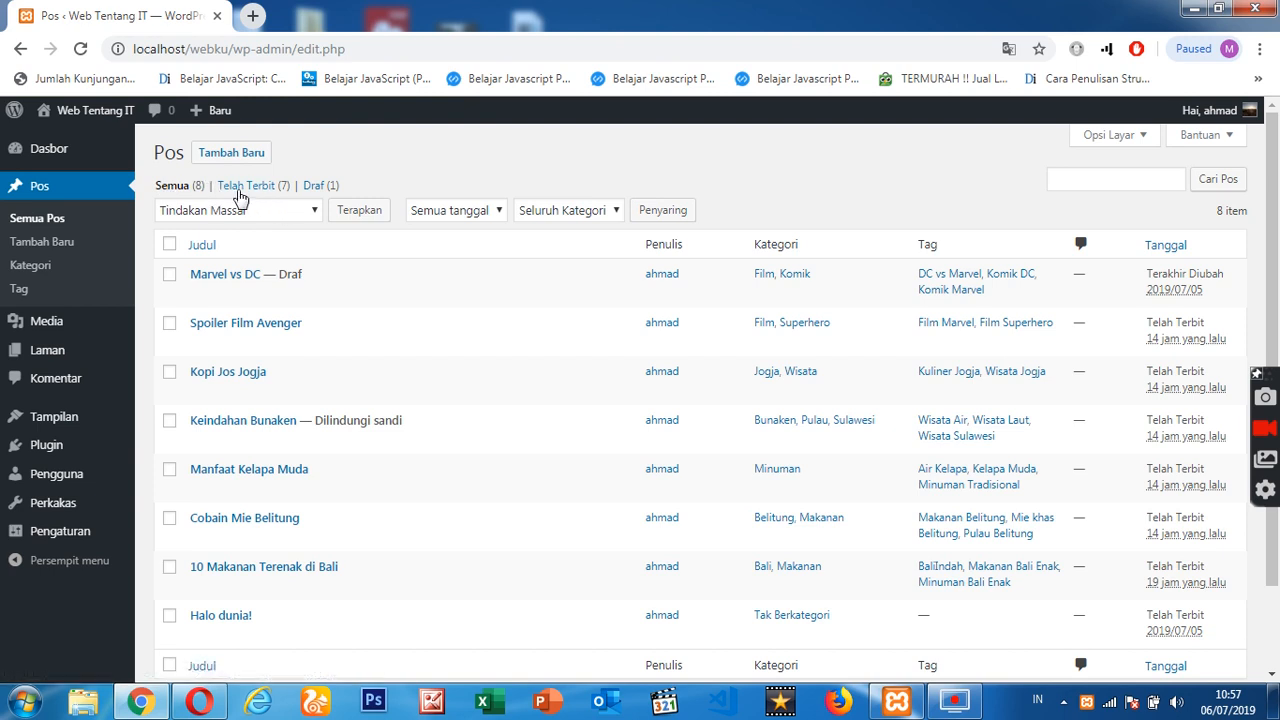
Look through the bulk action, date and category filter options above the posts list.
click(296, 214)
click(294, 215)
click(452, 215)
click(452, 215)
click(575, 211)
click(575, 211)
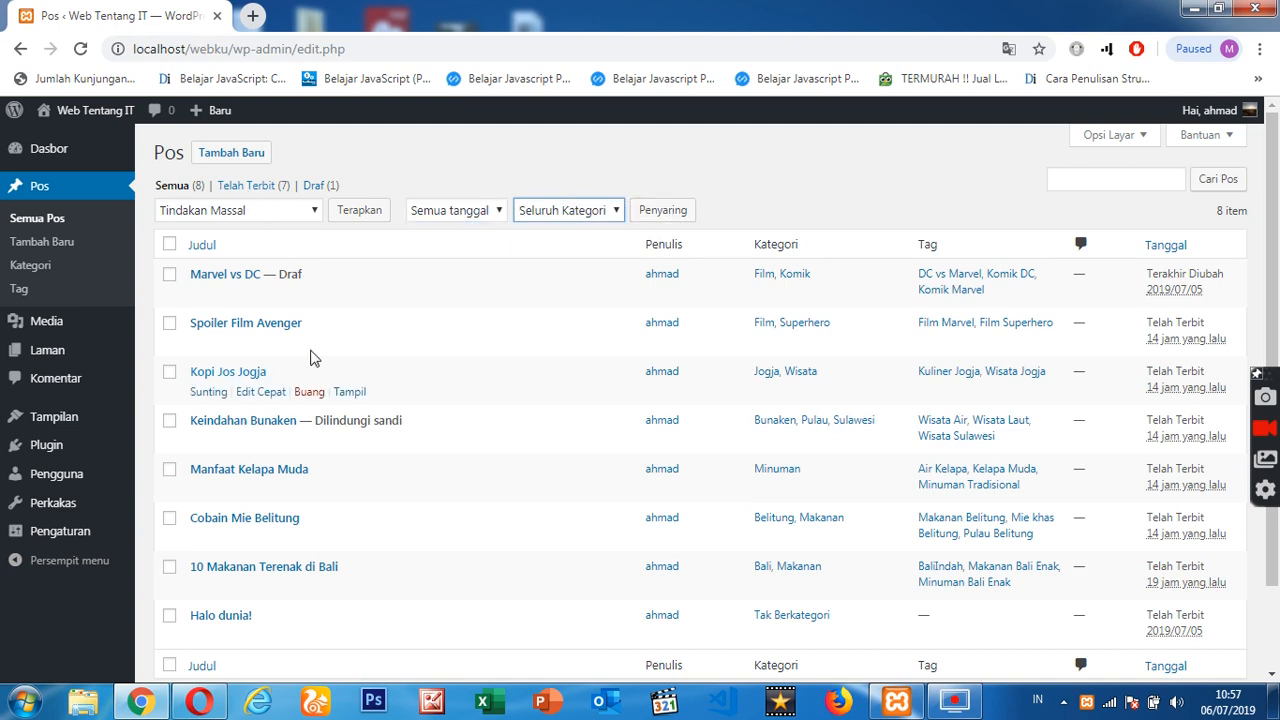
Review the full posts list down to its end and check the available bulk actions.
mouse_move(1277, 191)
mouse_down()
mouse_move(1277, 285)
mouse_move(1277, 180)
mouse_up()
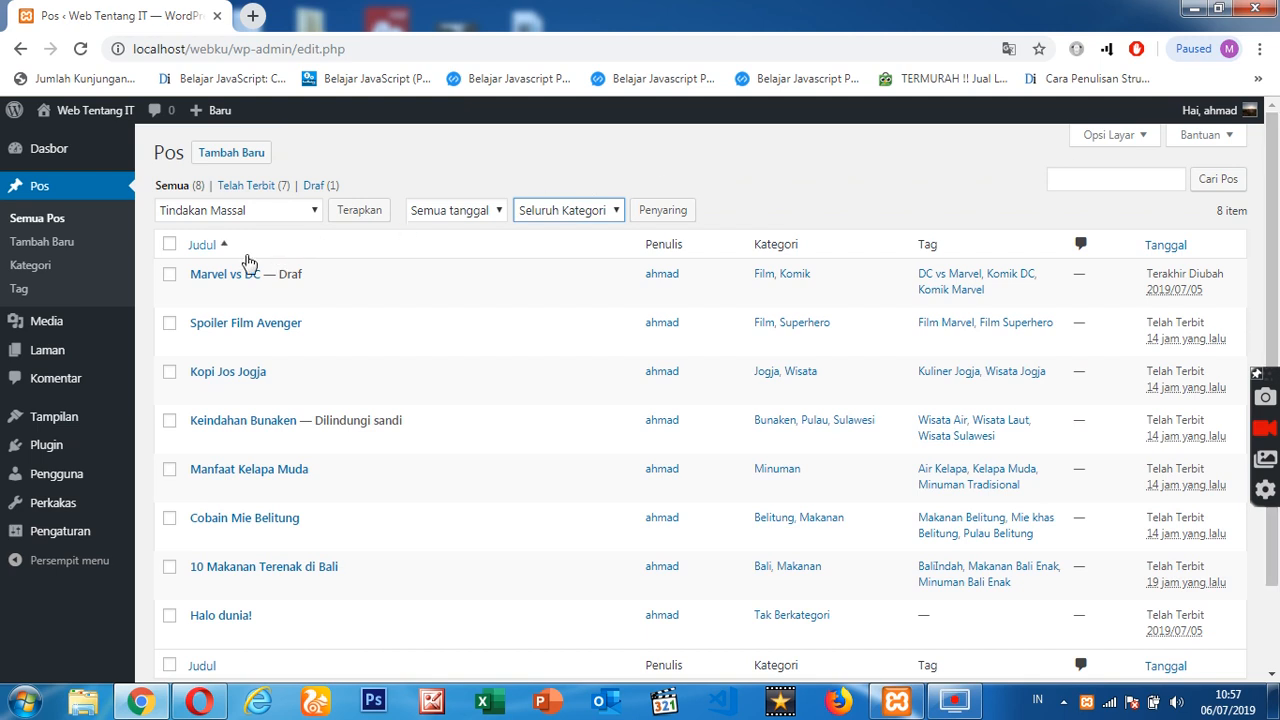
drag(1277, 222, 1278, 308)
scroll(1278, 313, up, 1)
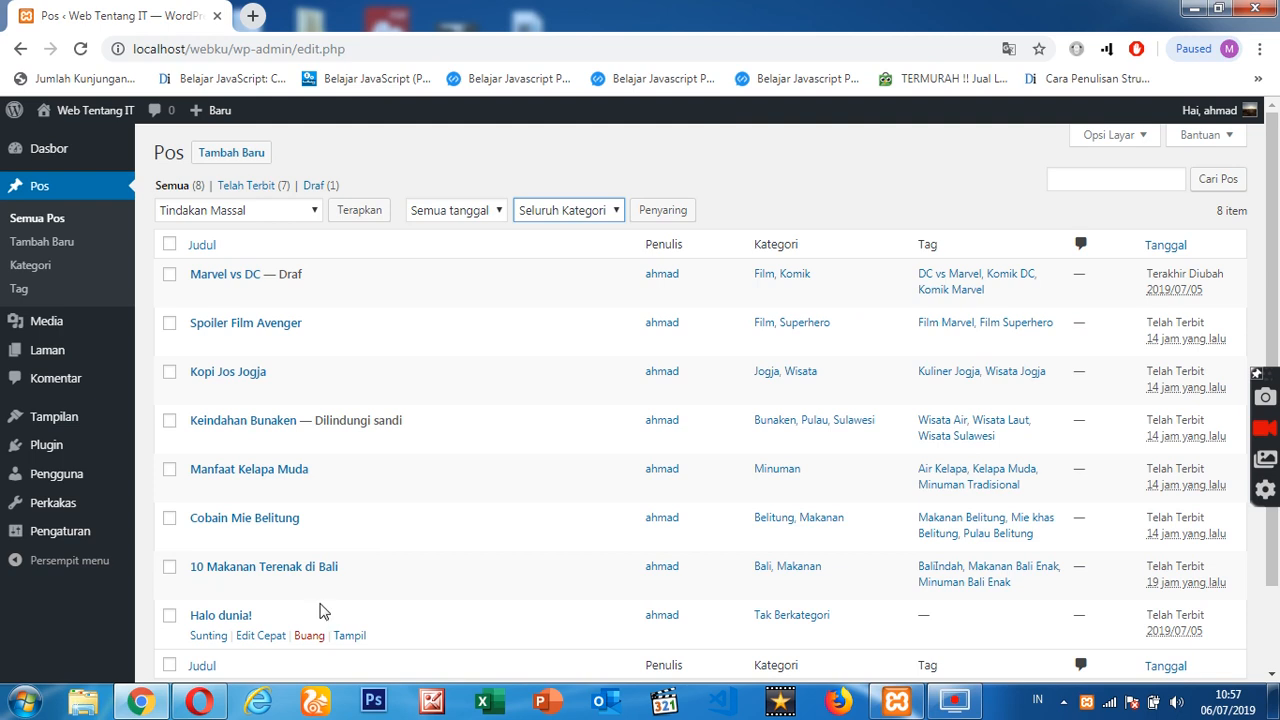
drag(1278, 150, 1278, 300)
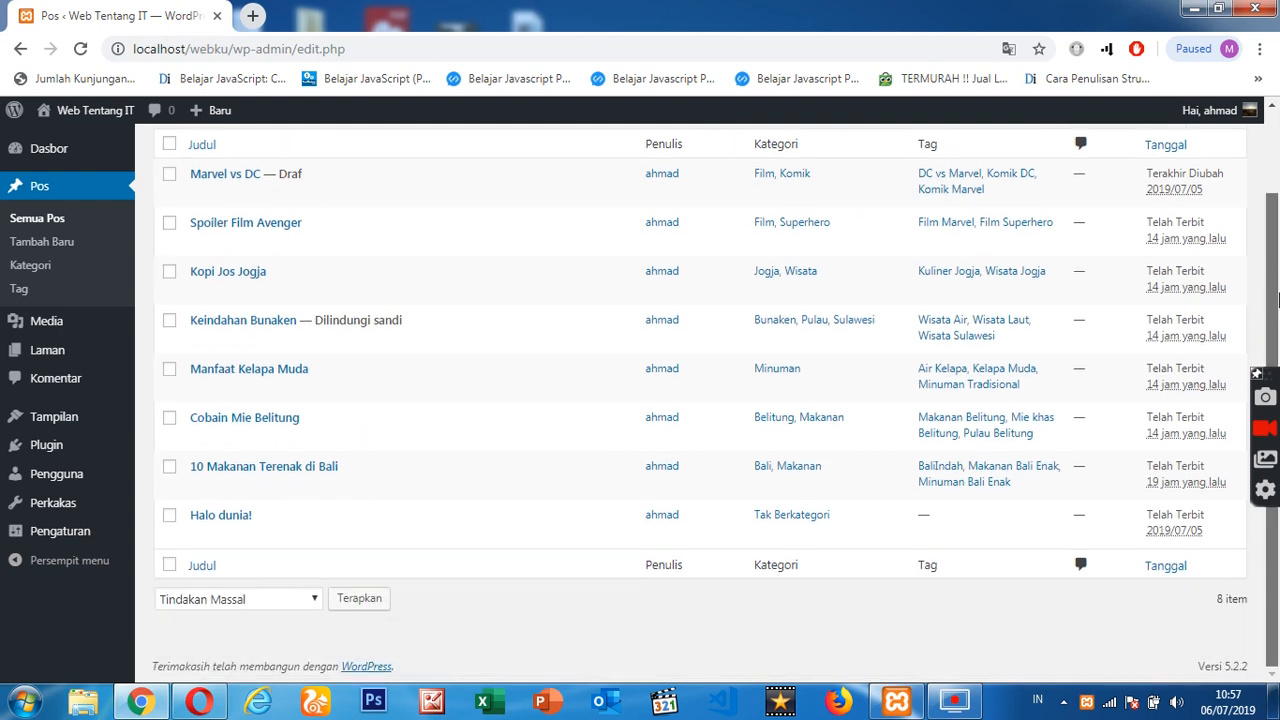
scroll(1278, 300, up, 1)
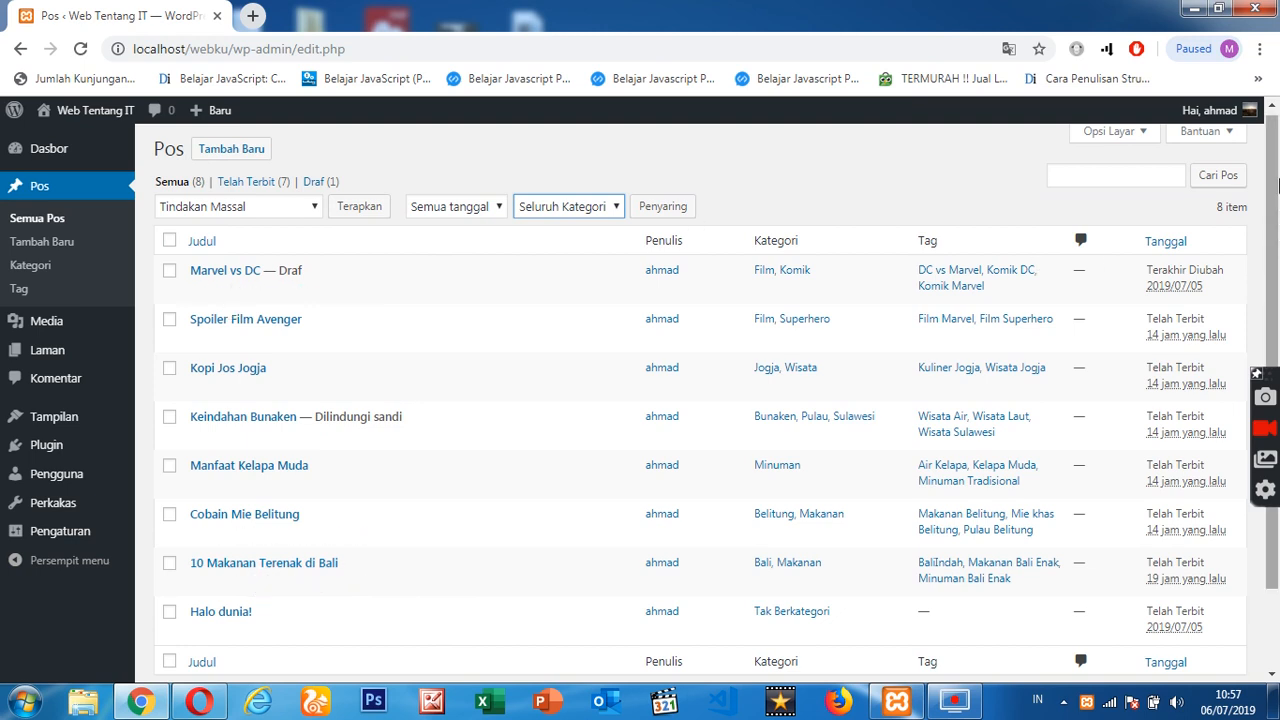
drag(1278, 195, 1276, 290)
scroll(1276, 333, up, 1)
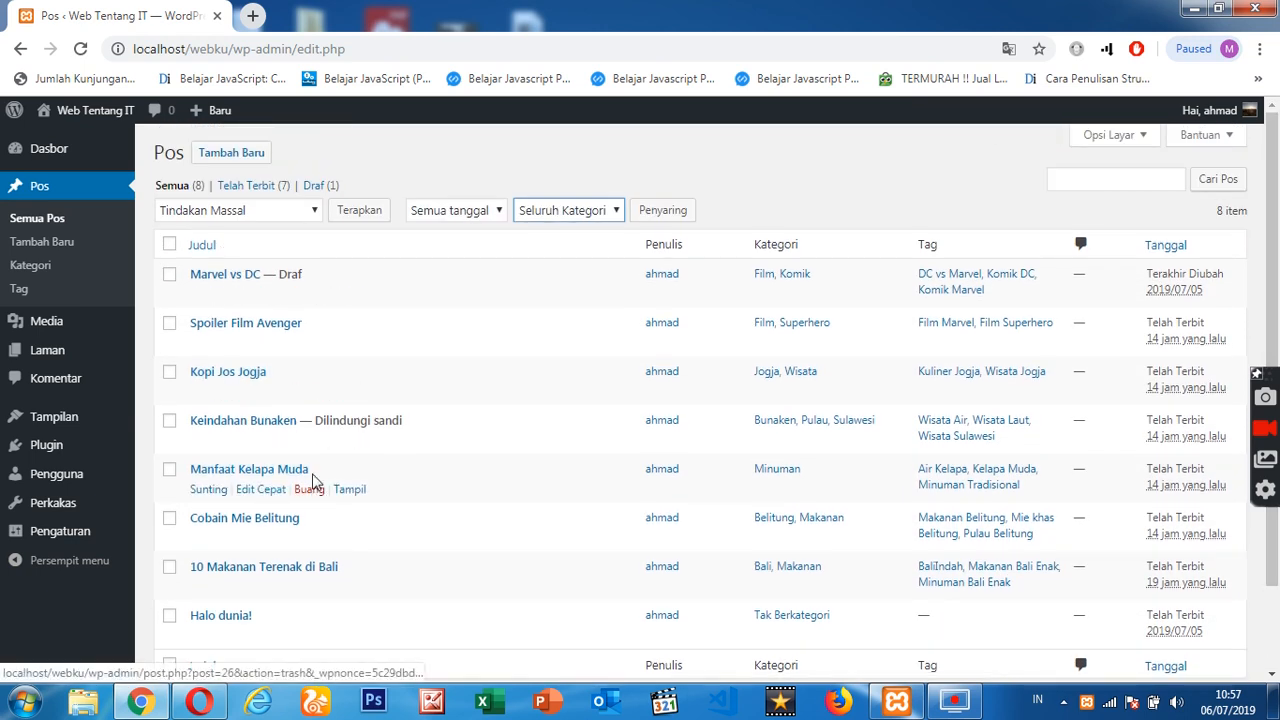
drag(1278, 226, 1276, 150)
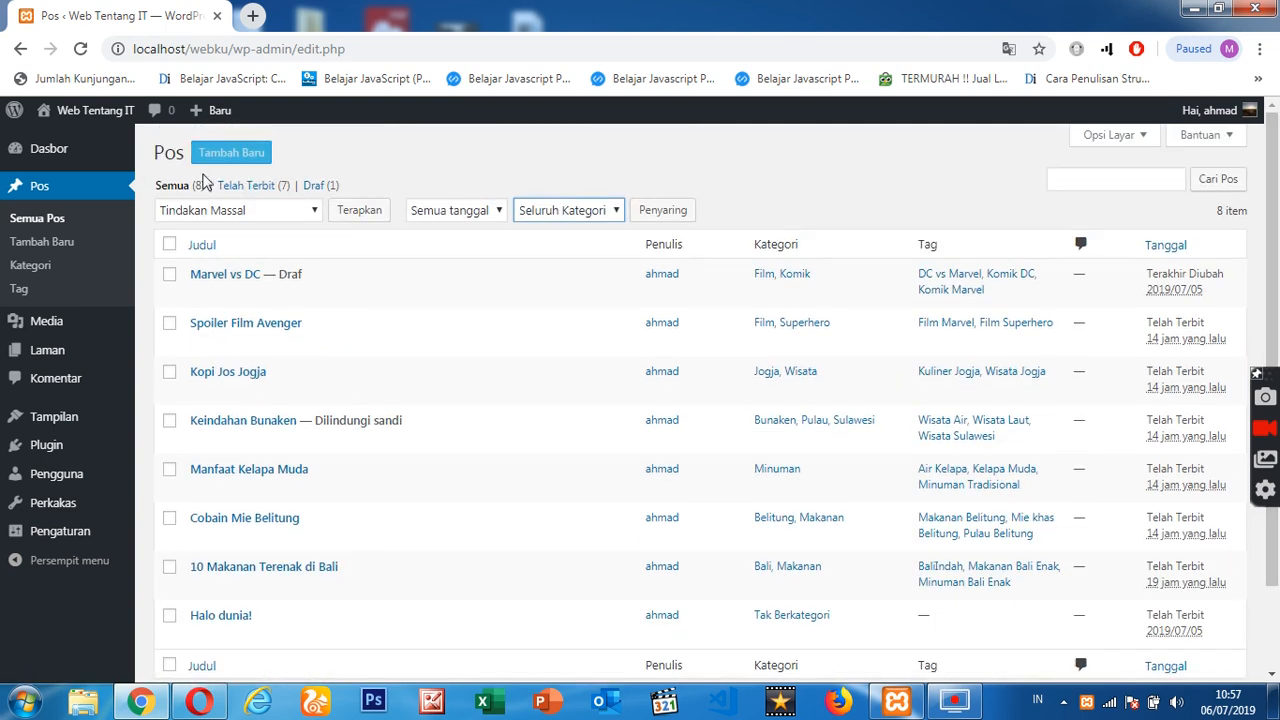
click(288, 214)
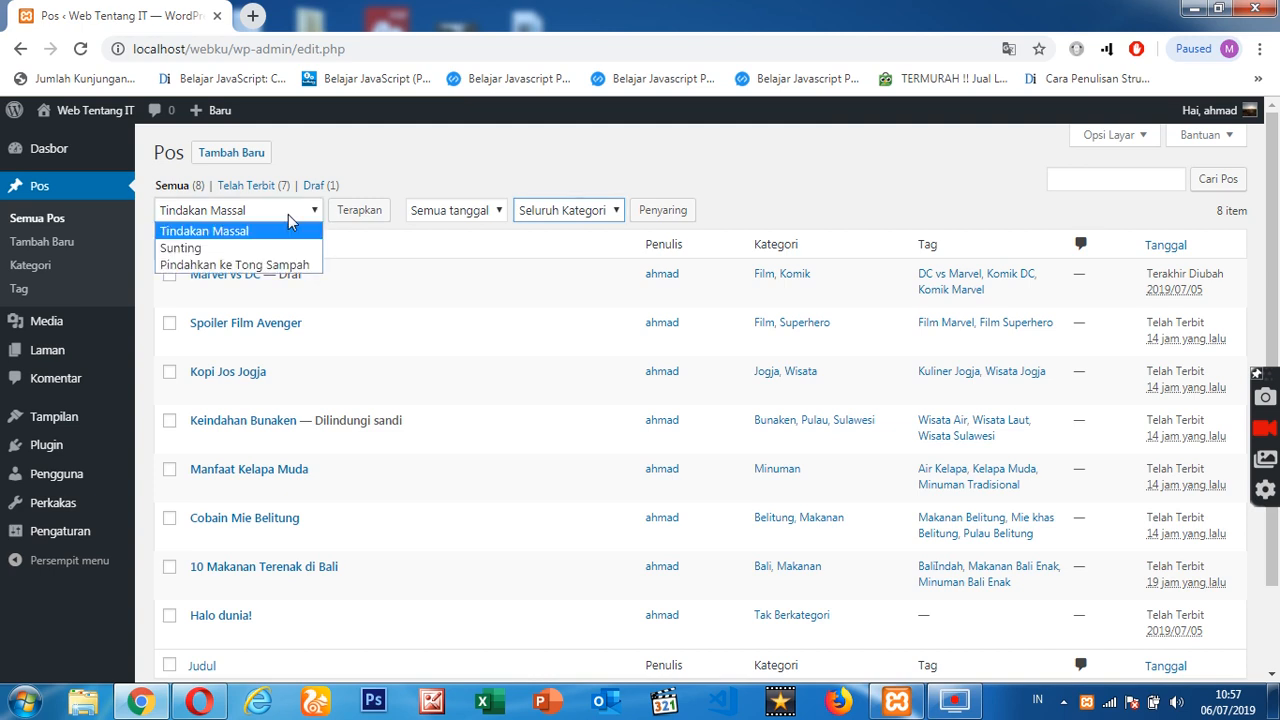
click(288, 214)
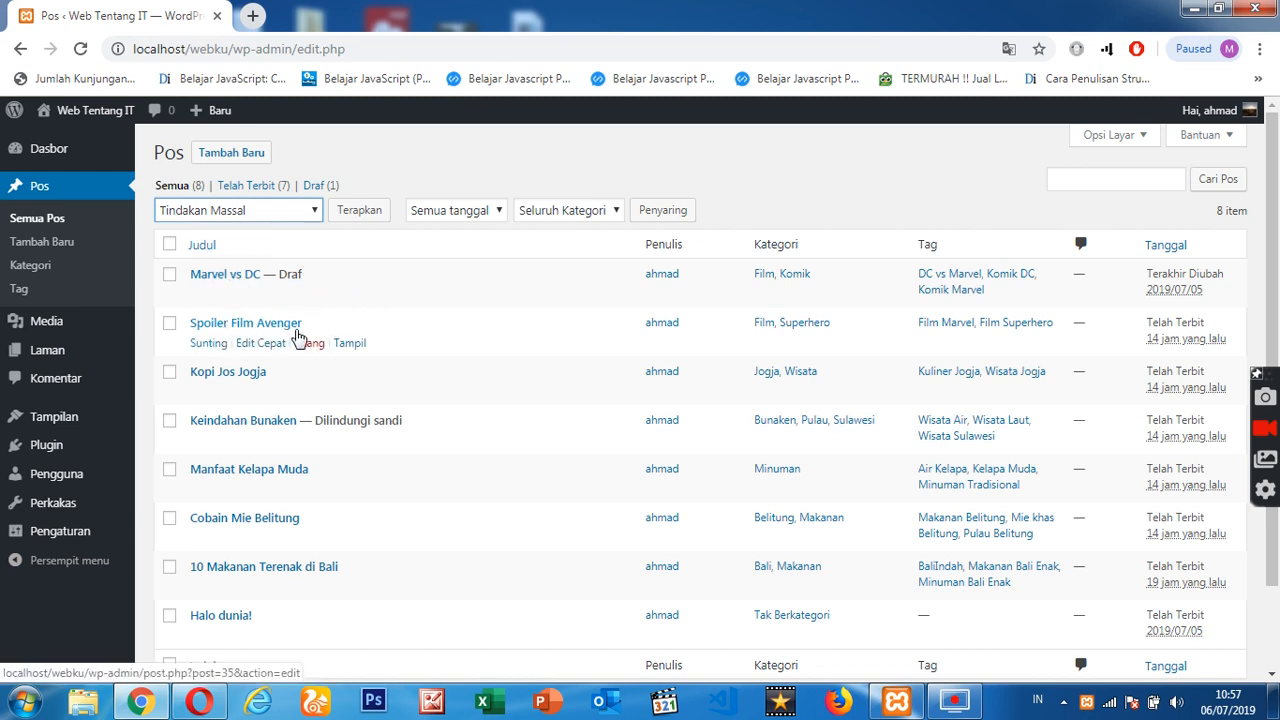
Open the "Spoiler Film Avenger" post from its title in a new tab, look over its content and return to the posts list.
right_click(243, 327)
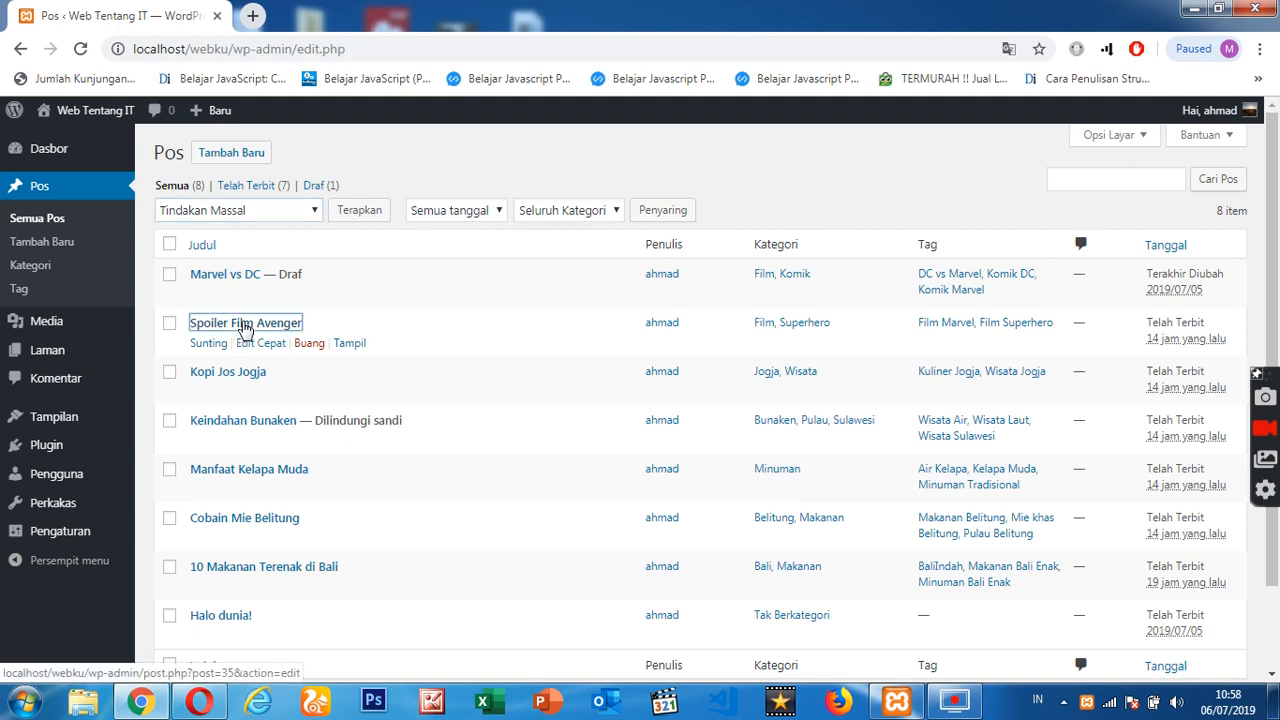
click(266, 335)
click(328, 10)
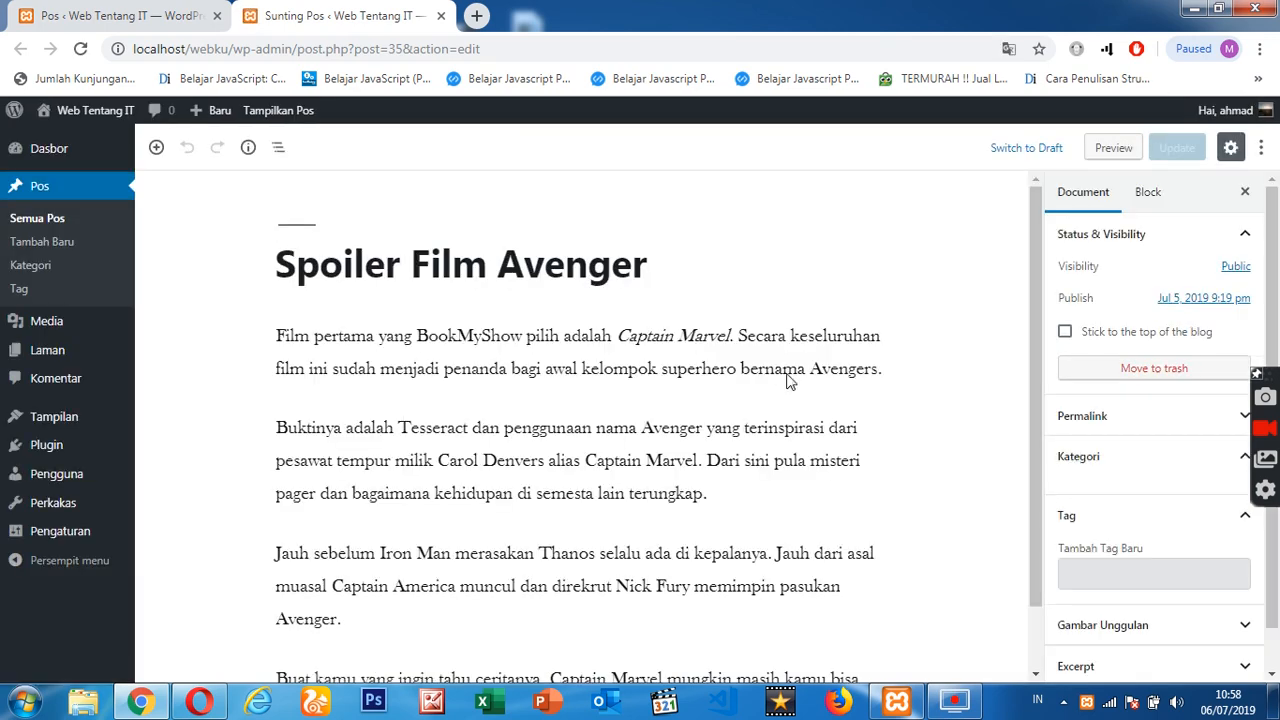
scroll(903, 380, down, 1)
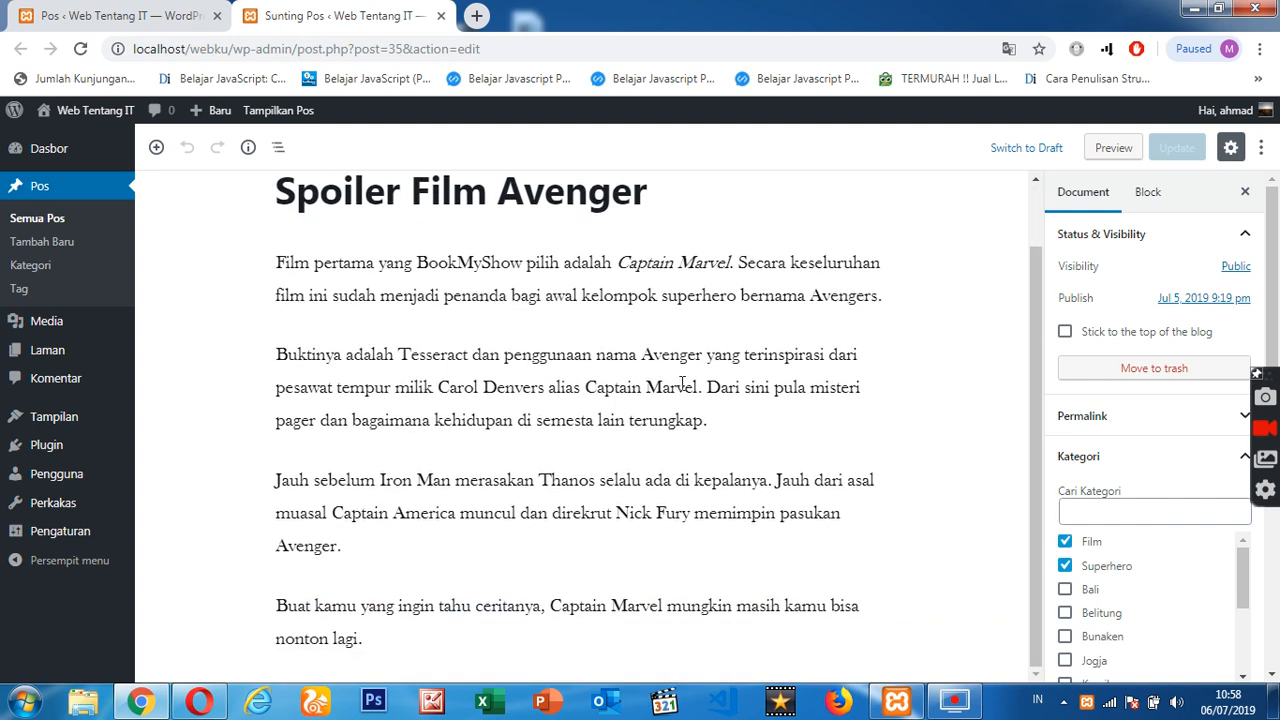
click(115, 15)
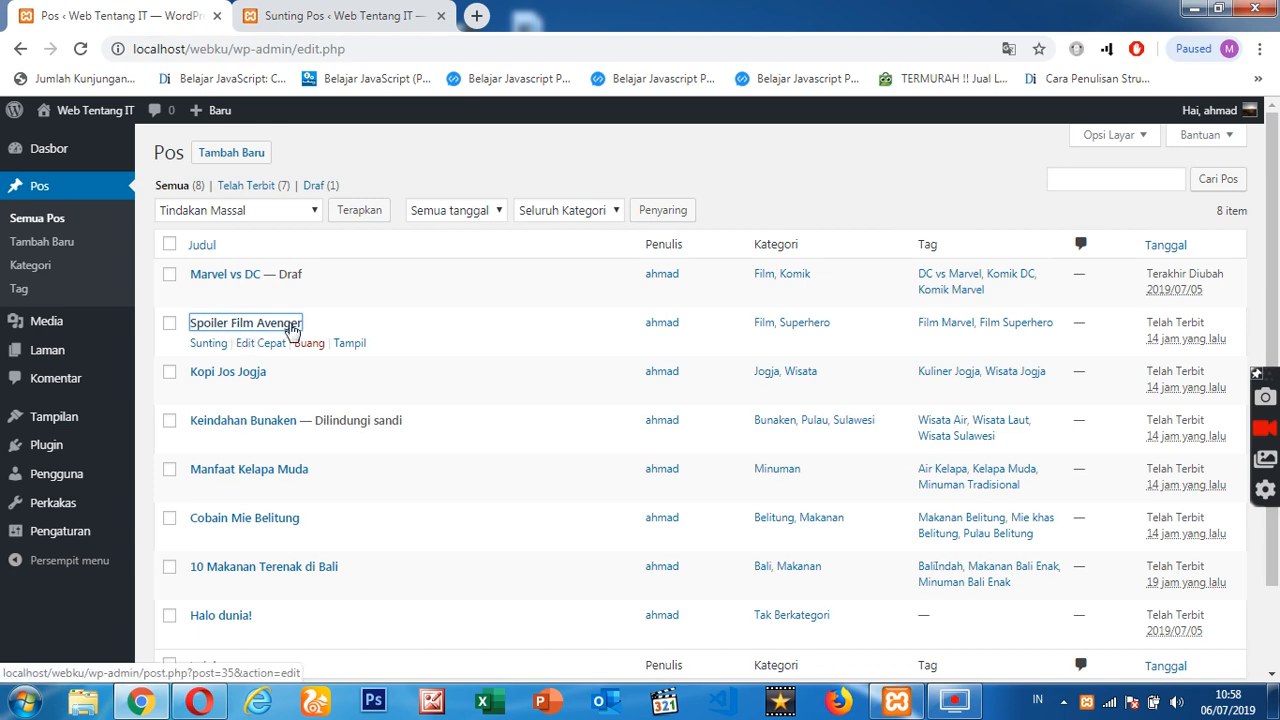
Open "Spoiler Film Avenger" with its Sunting action in a new tab and close the earlier editor tab.
right_click(212, 350)
click(240, 364)
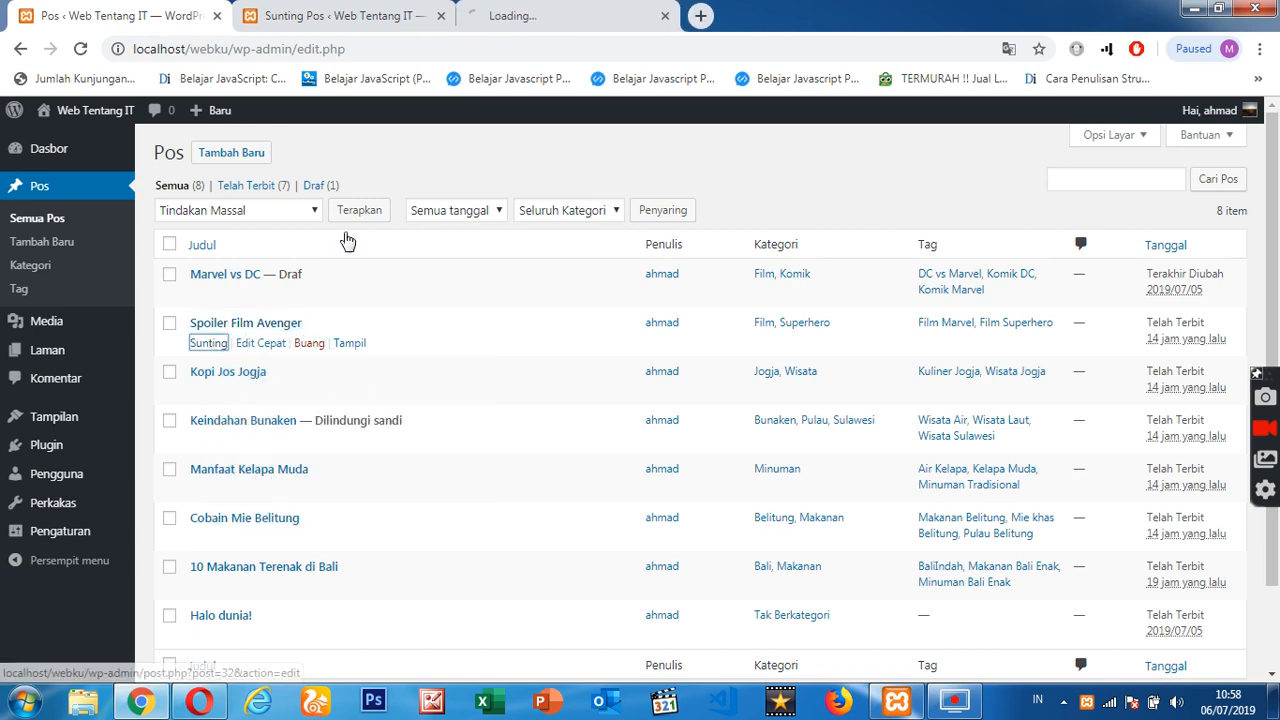
click(450, 18)
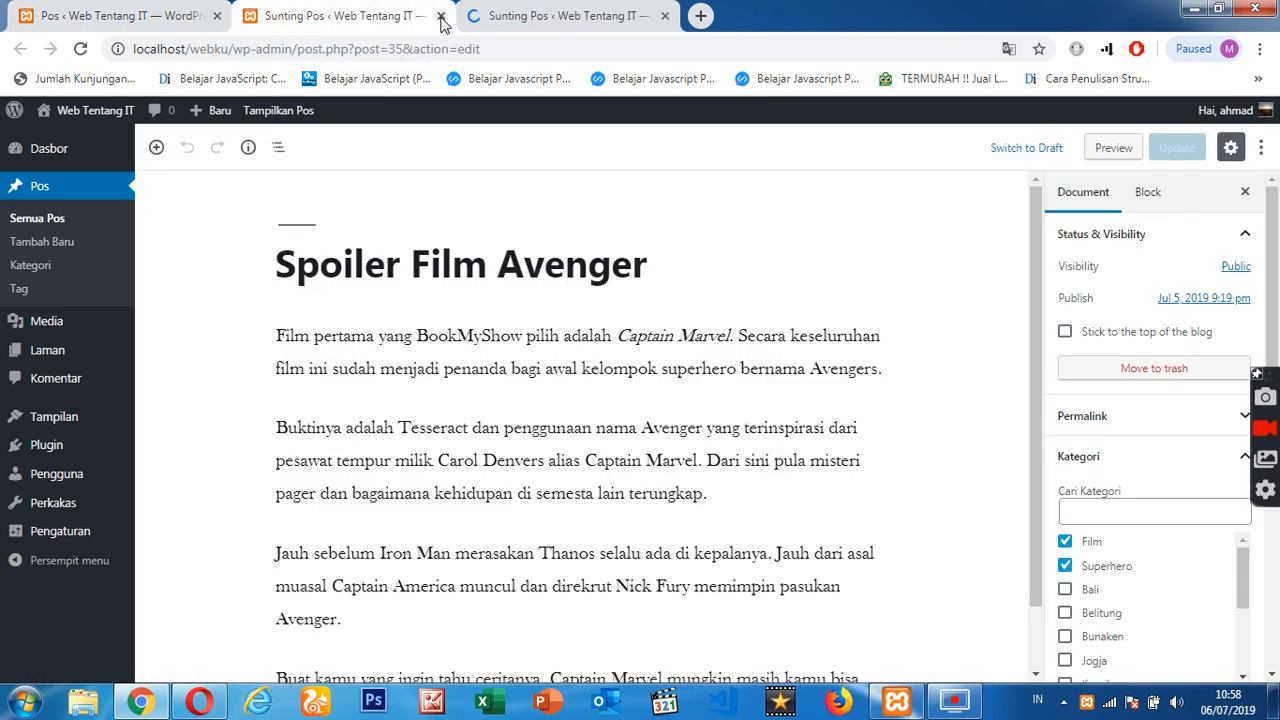
click(441, 16)
scroll(583, 263, down, 1)
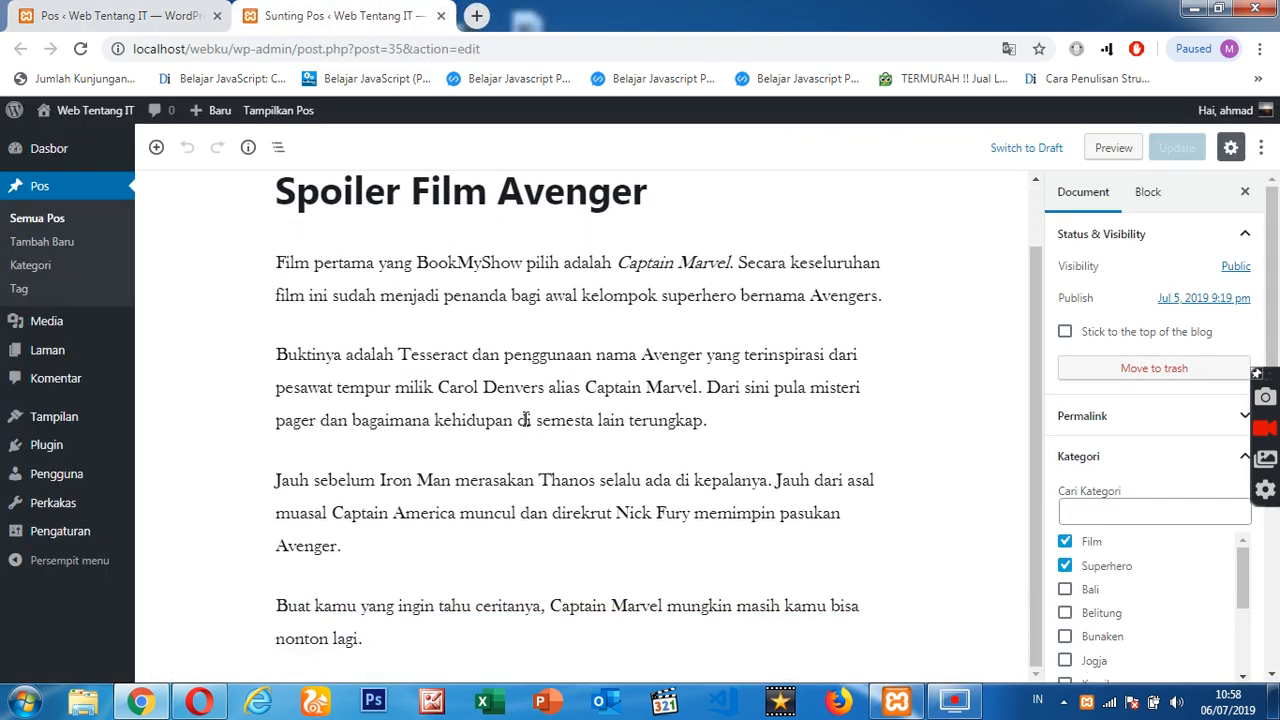
click(530, 358)
click(752, 490)
click(395, 628)
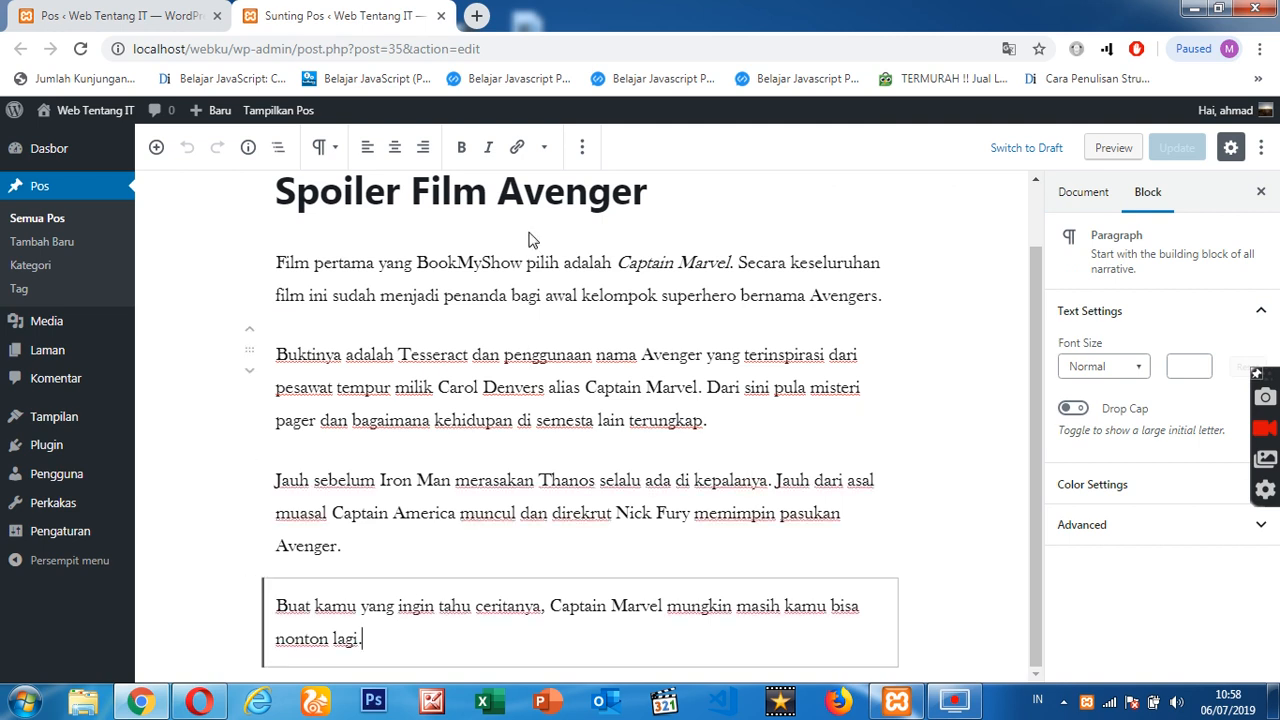
Change the post's title to "Spoiler Film Avenger End Game".
scroll(580, 230, up, 1)
click(671, 259)
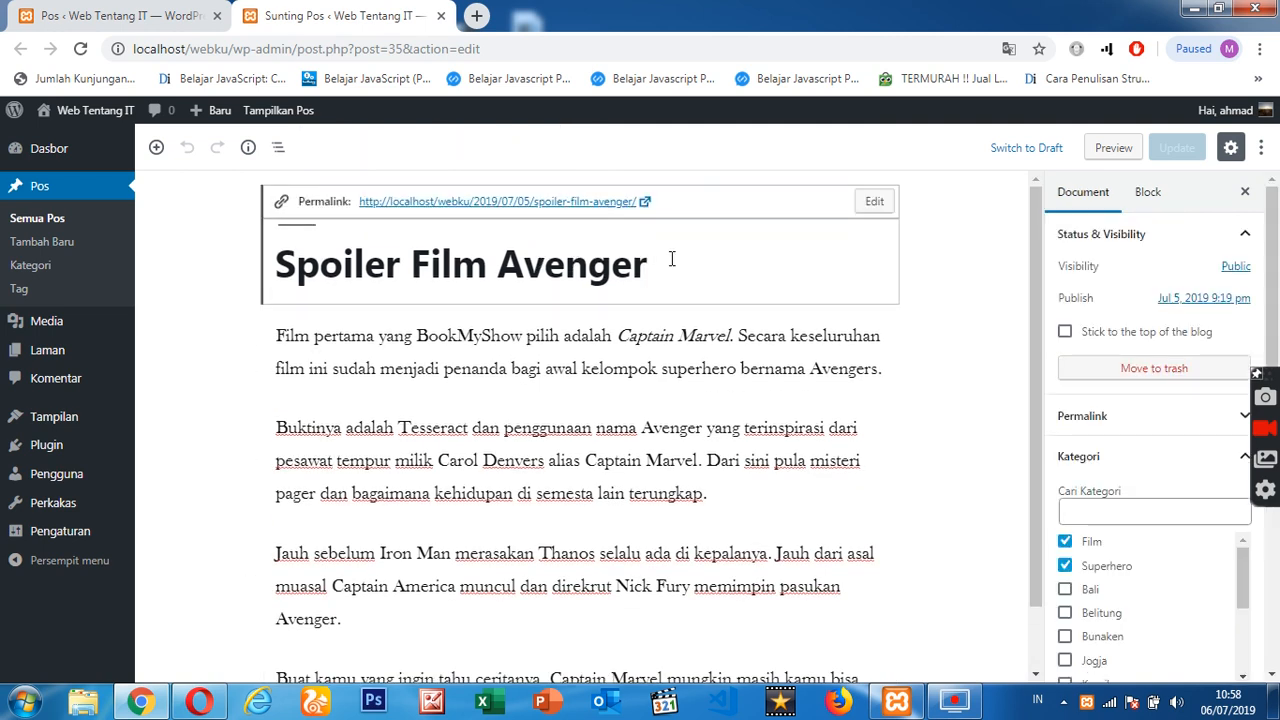
key(BackSpace)
key(BackSpace)
key(BackSpace)
key(BackSpace)
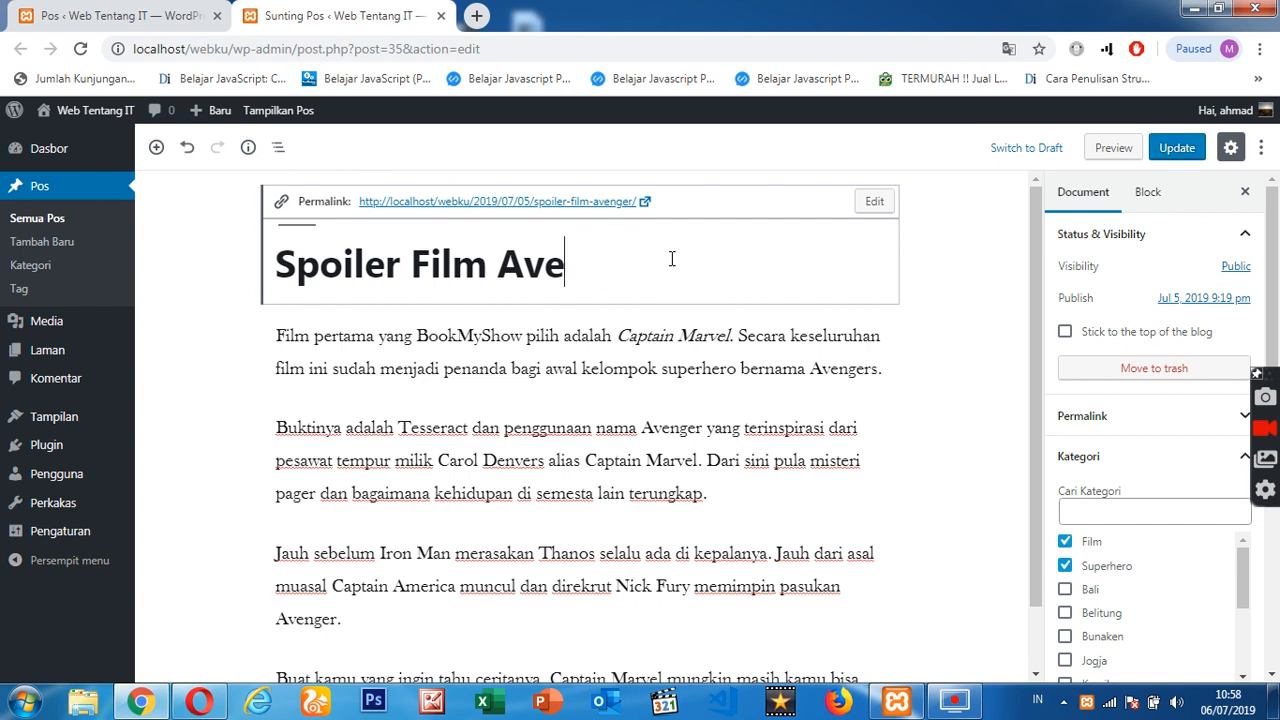
key(BackSpace)
key(BackSpace)
key(BackSpace)
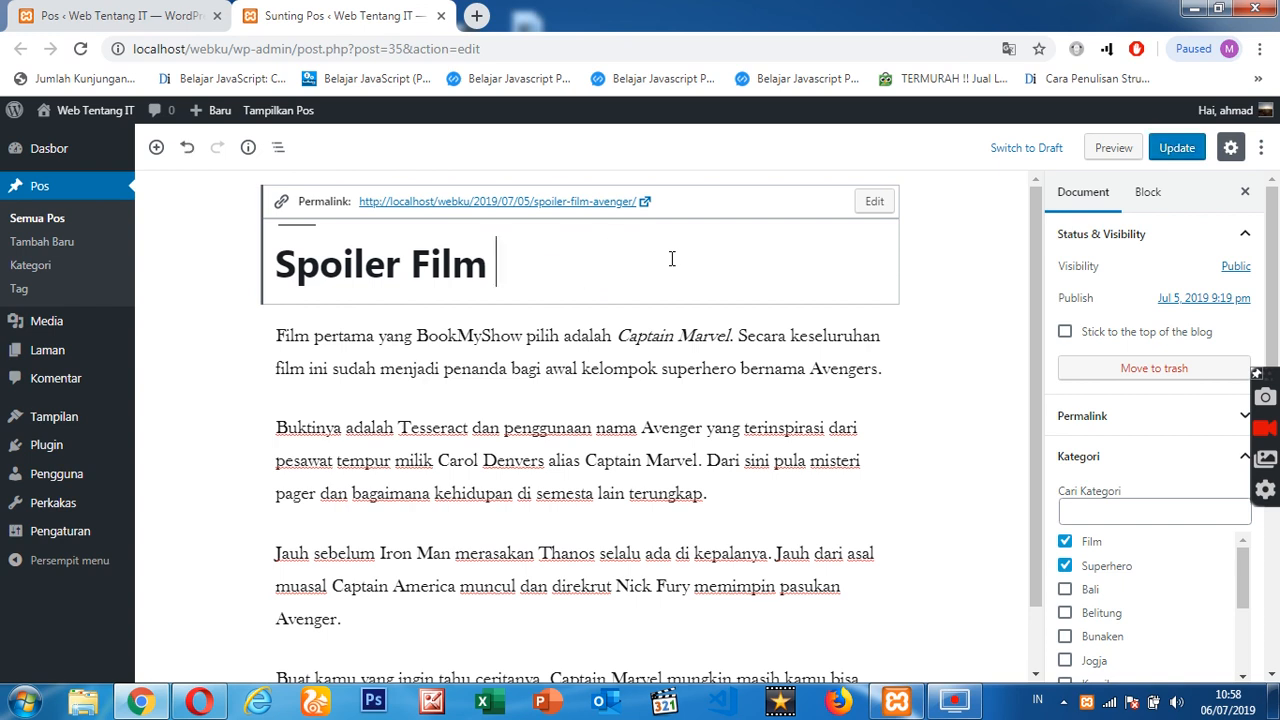
text(Avnger Wnd)
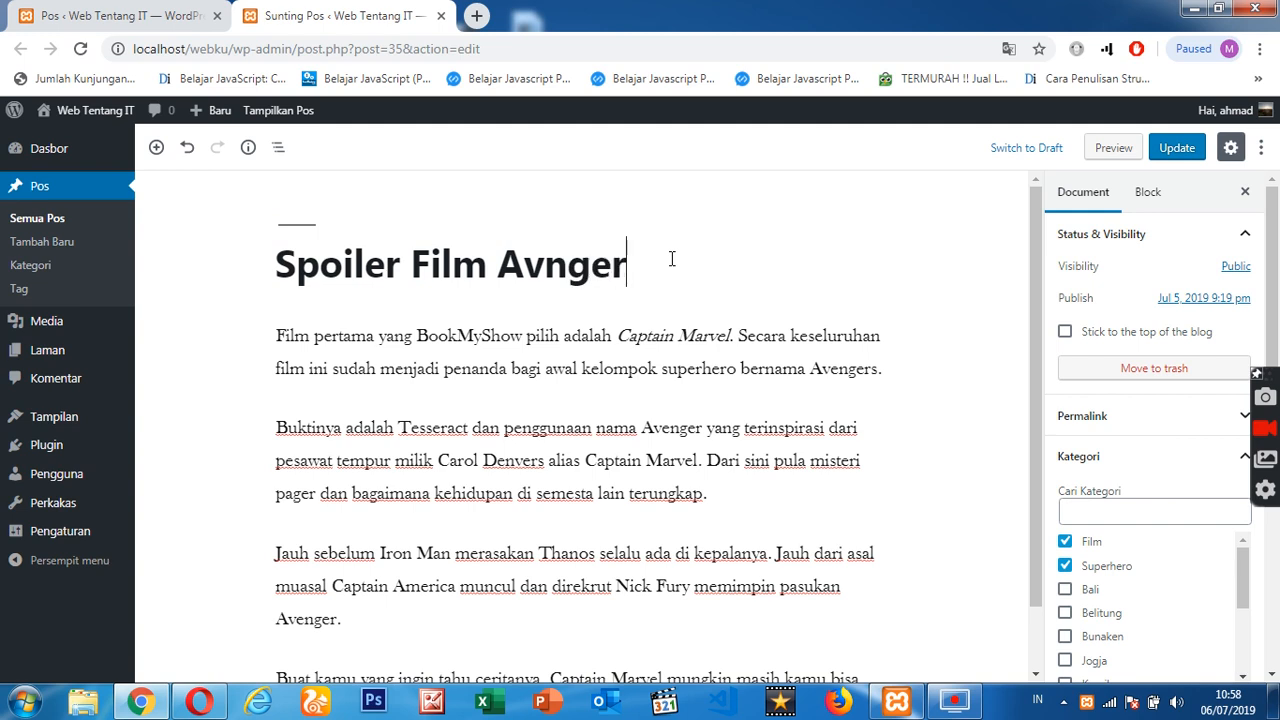
key(BackSpace)
key(BackSpace)
key(BackSpace)
key(BackSpace)
key(BackSpace)
key(BackSpace)
key(BackSpace)
key(BackSpace)
text(enge)
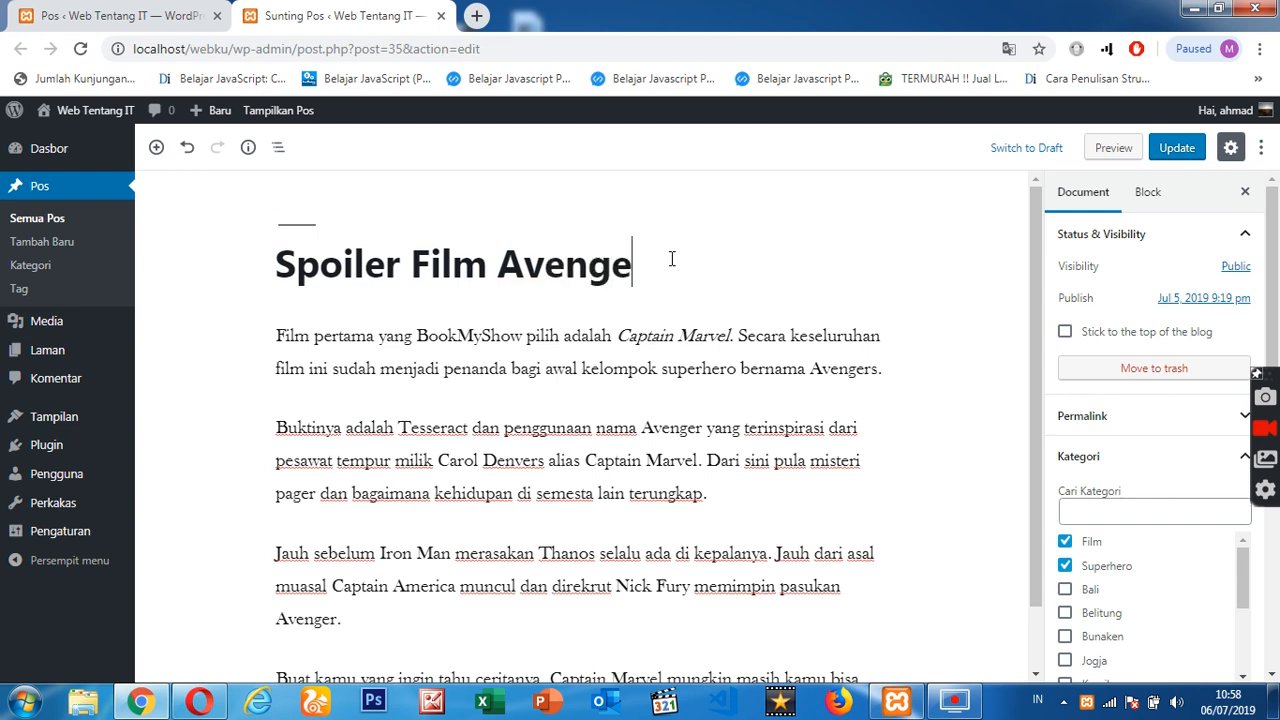
text(r End Game)
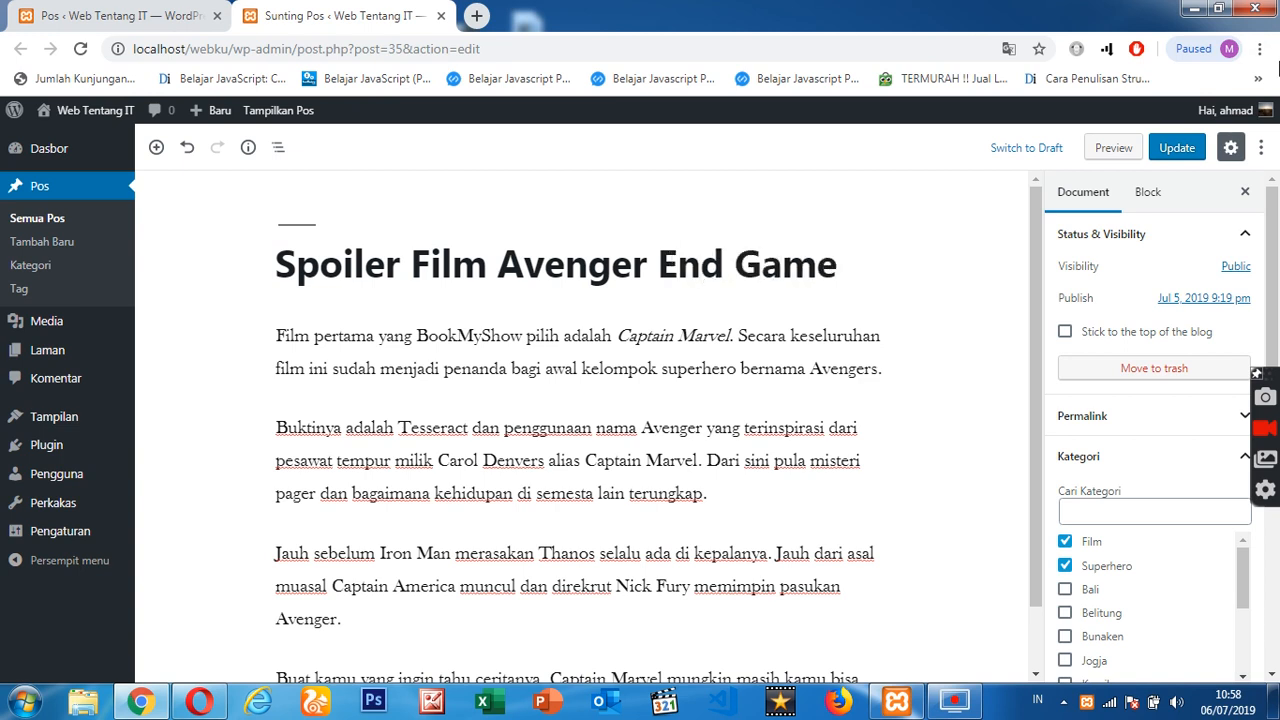
Update the post and view its published page in a new tab.
click(1176, 147)
right_click(297, 197)
click(370, 212)
click(590, 12)
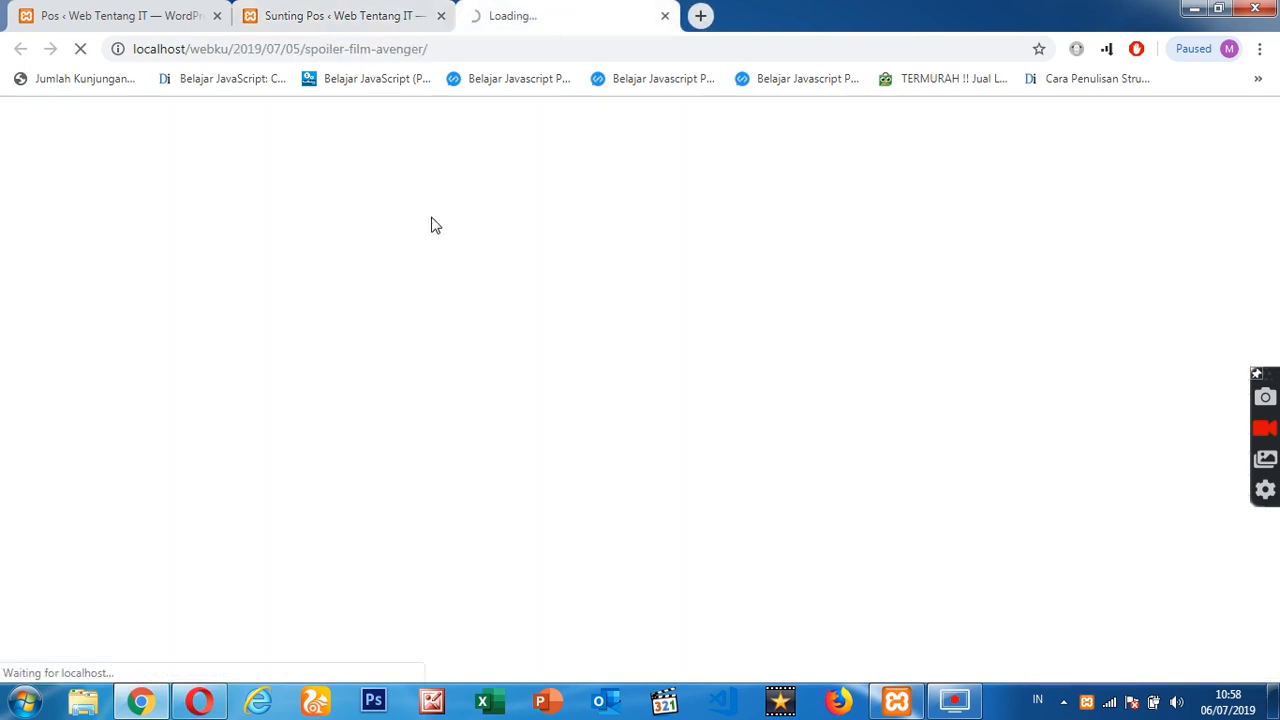
scroll(413, 345, down, 1)
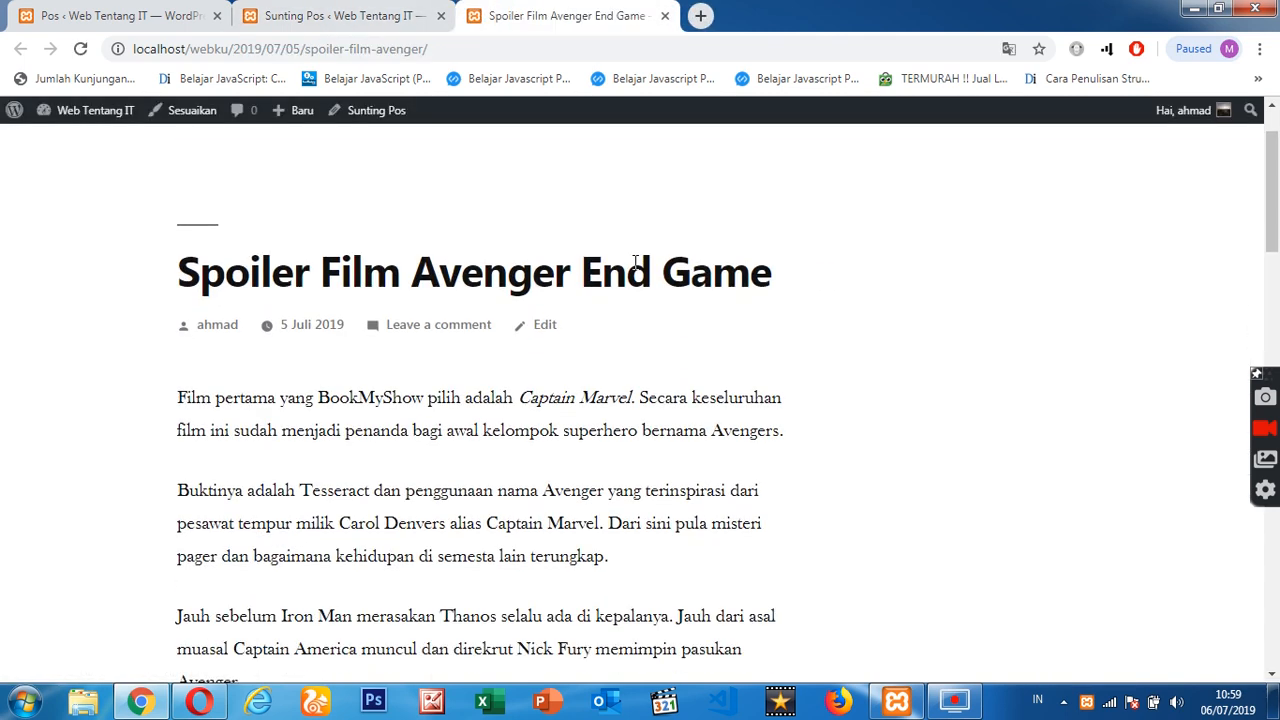
scroll(697, 317, down, 10)
scroll(714, 351, up, 10)
Close the post's editor tab and return to the posts list.
click(340, 15)
click(440, 15)
click(85, 12)
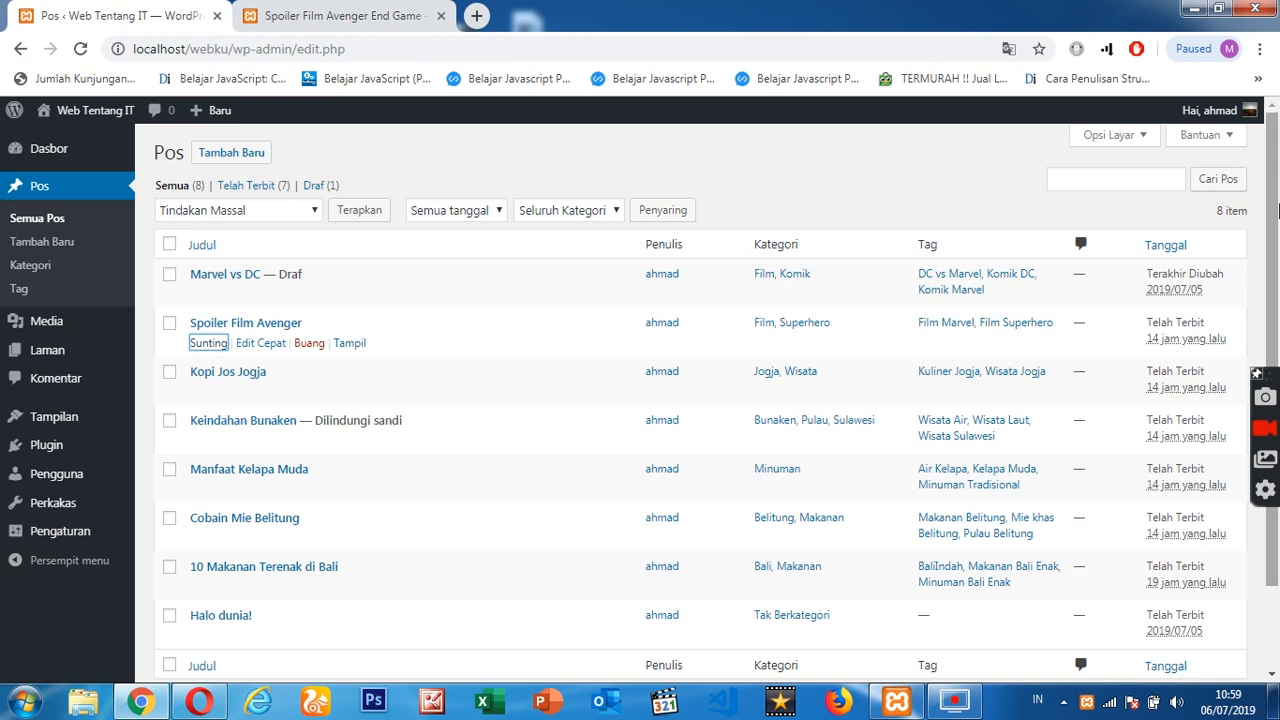
In the post's quick edit form, set the title to "Spoiler Film Avenger Infinity War" and the slug to "spoiler-film-avenger-Infinity-War".
click(269, 350)
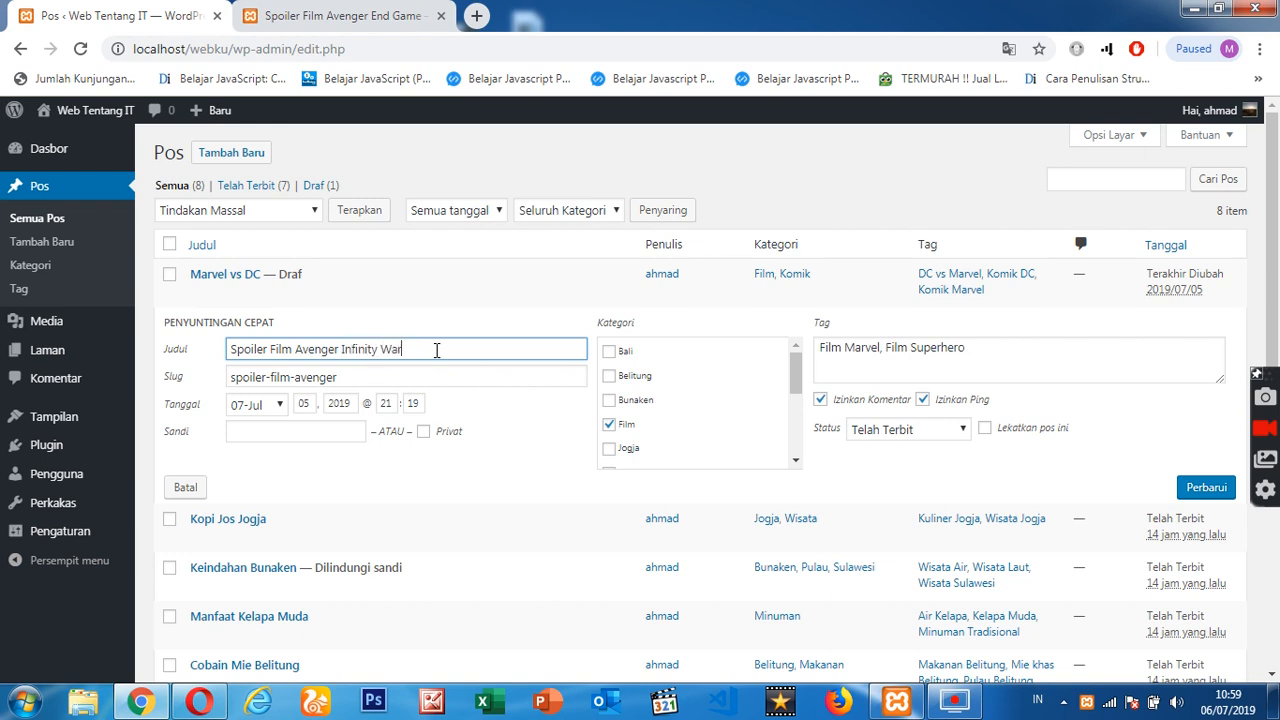
click(357, 384)
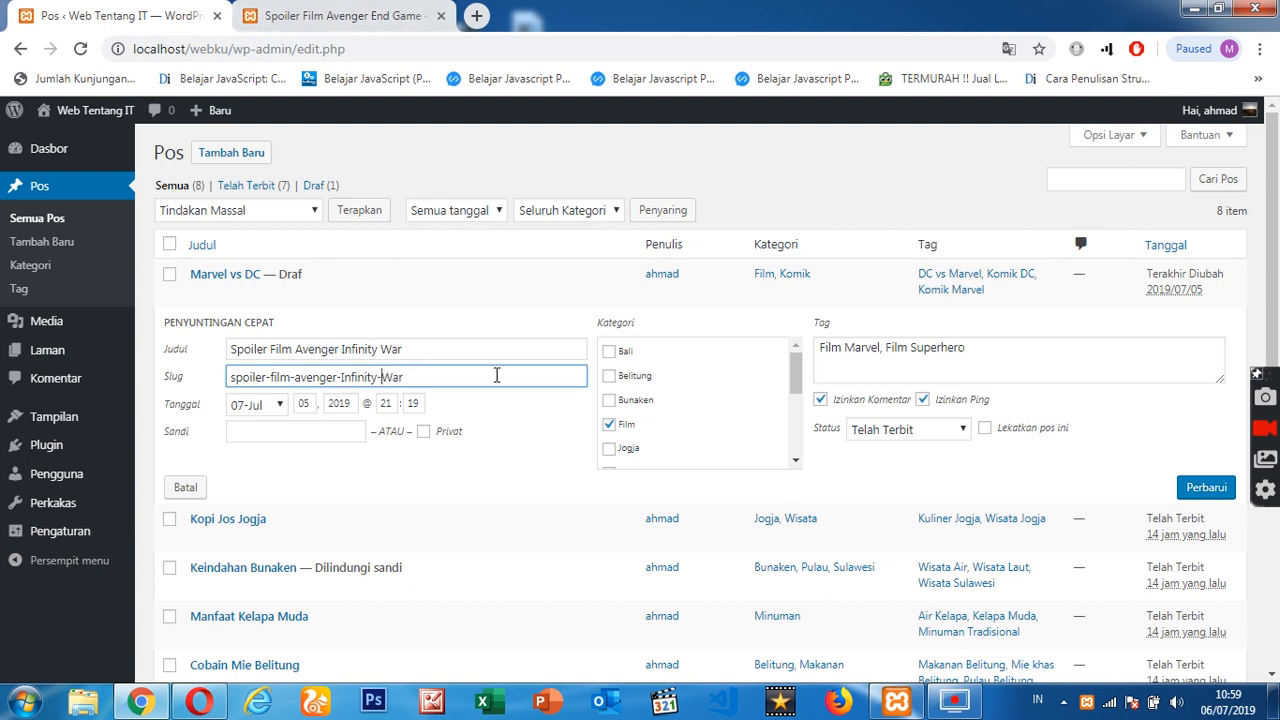
Highlight the slug part of the published page's web address for comparison, and return to the quick edit form.
click(367, 12)
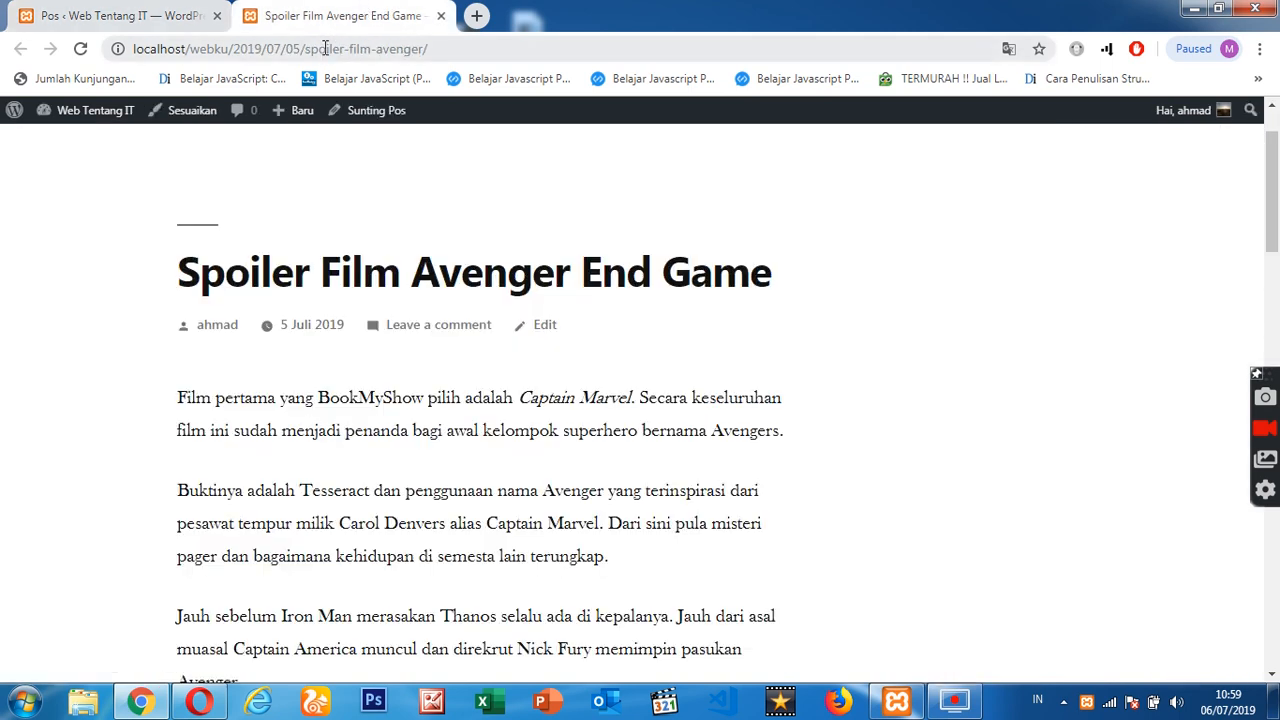
drag(305, 48, 419, 57)
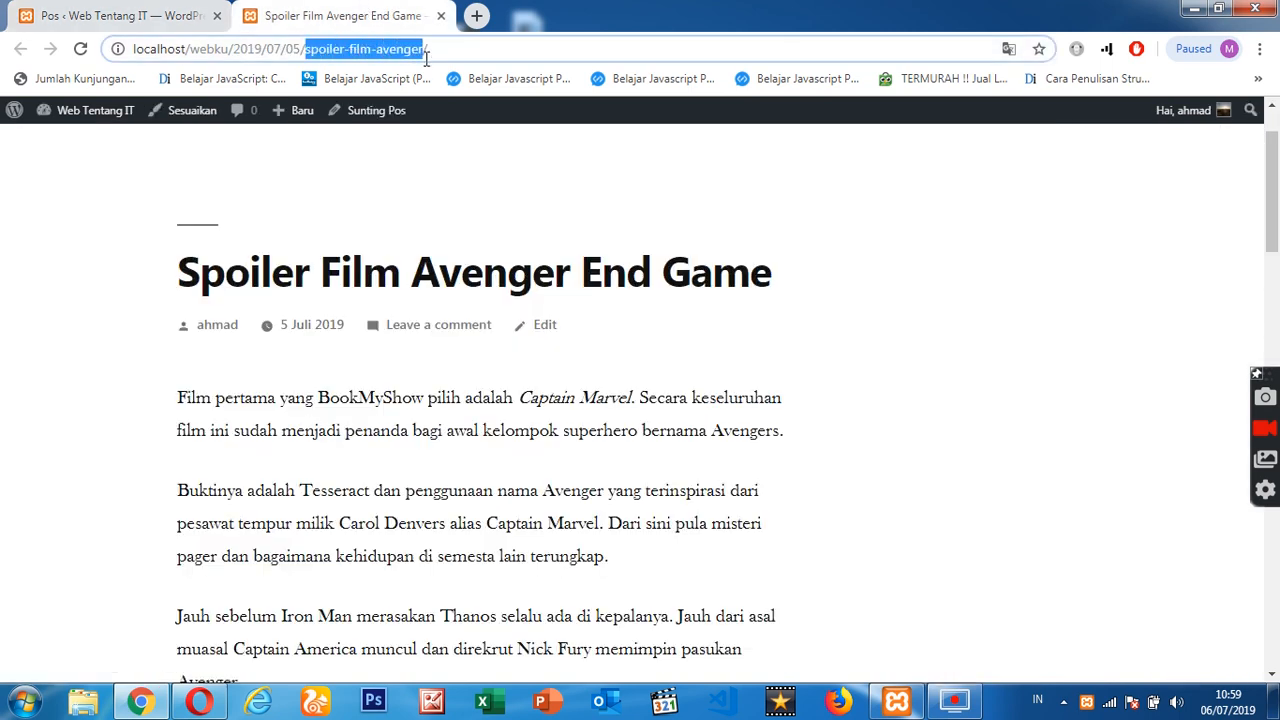
click(143, 10)
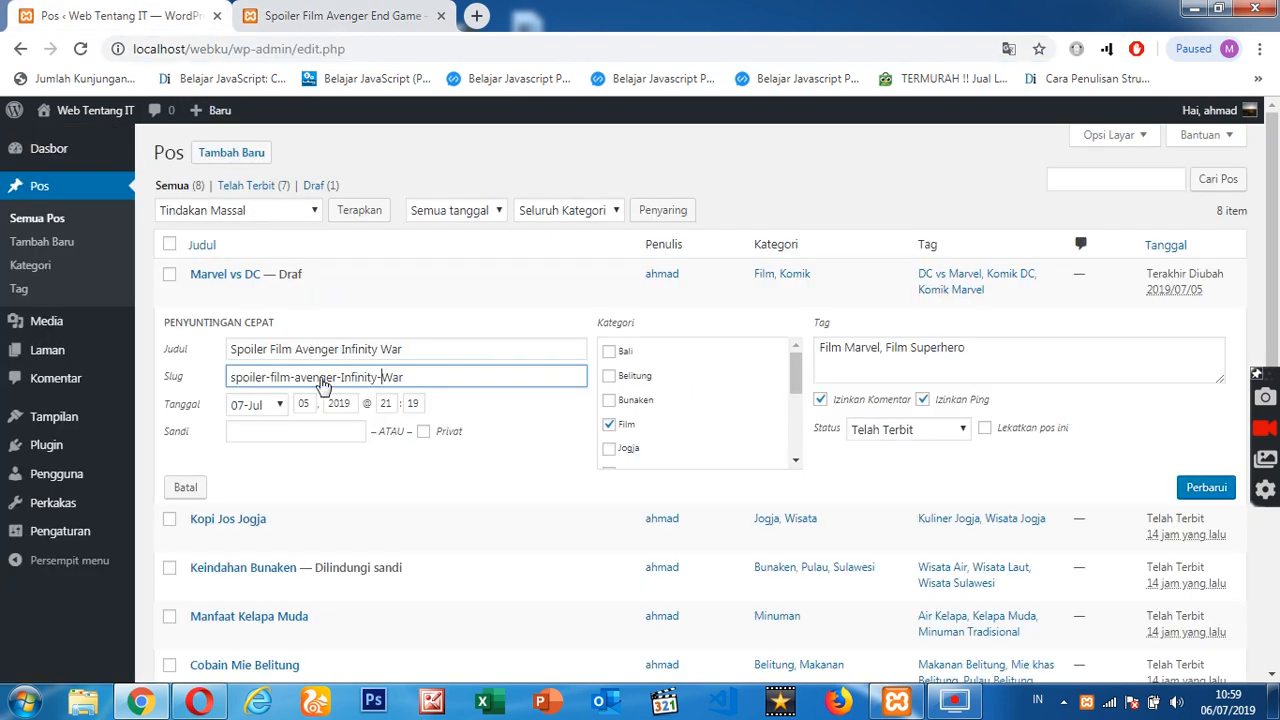
Set the month of the post's date to 06-Jun in the quick edit form and activate the password field.
click(277, 407)
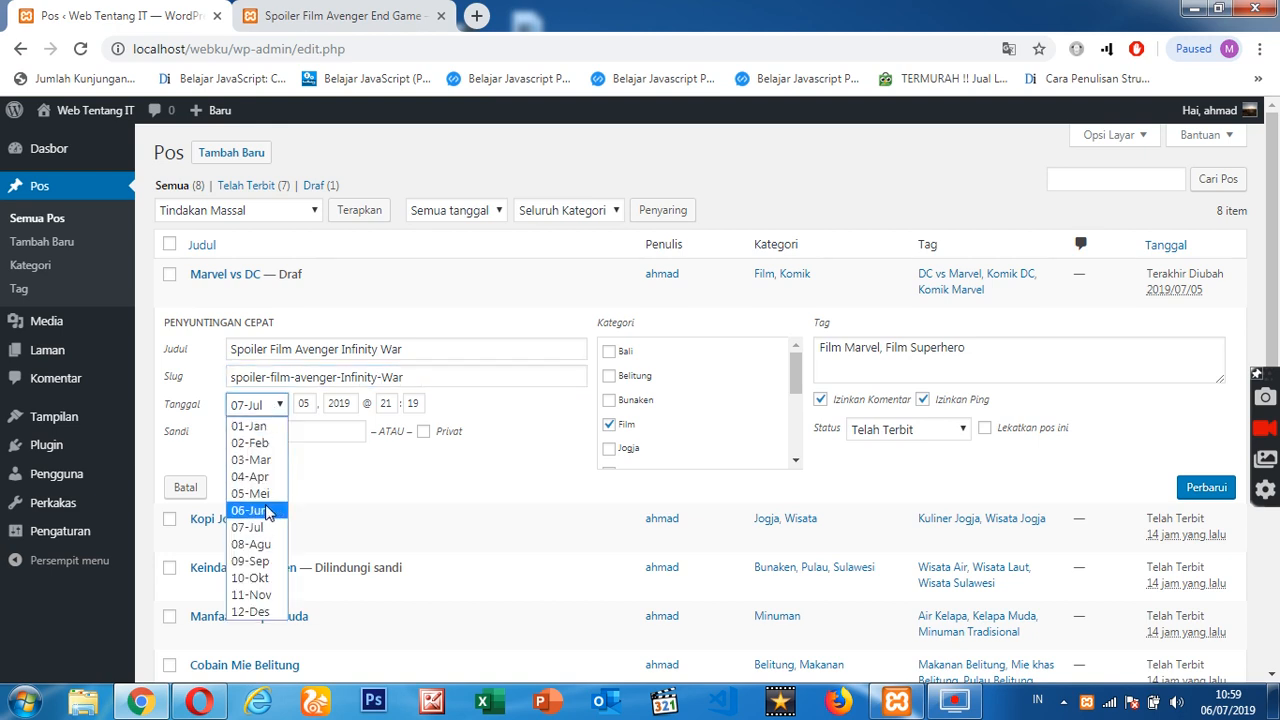
click(268, 511)
click(299, 433)
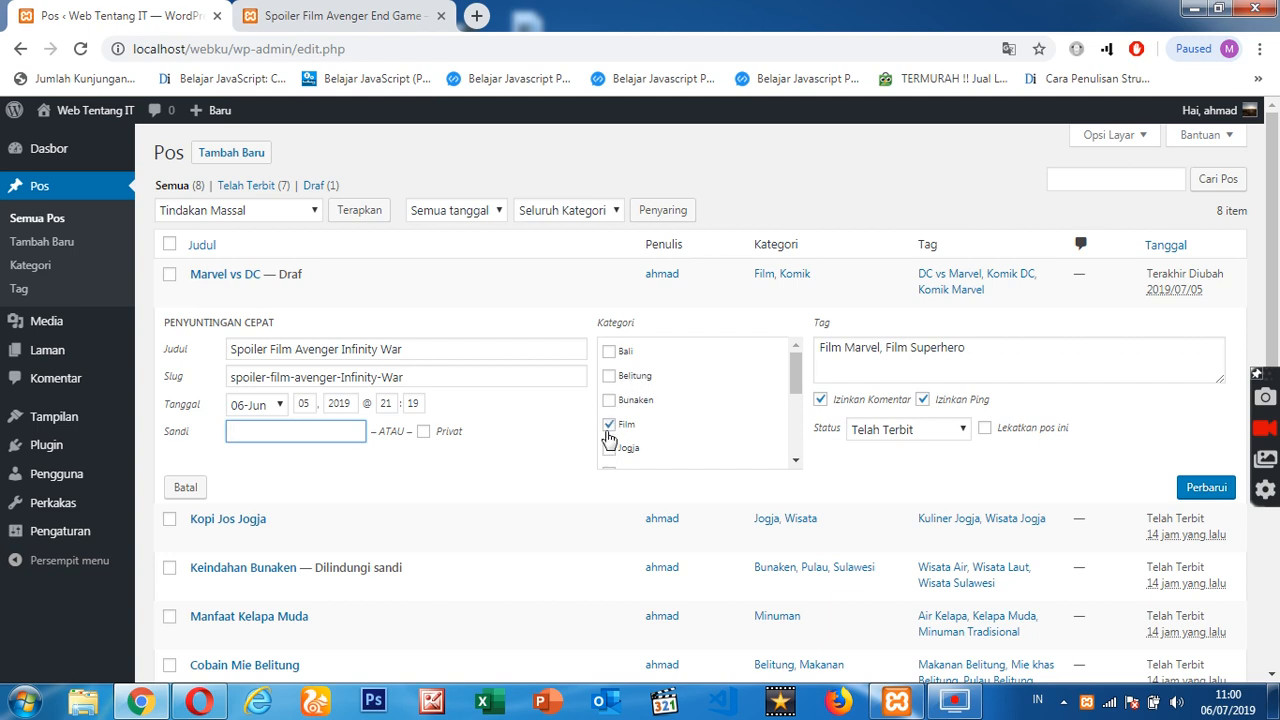
Add the tag "Film Bagus" after the post's existing tags in the quick edit form.
scroll(640, 418, down, 2)
click(640, 406)
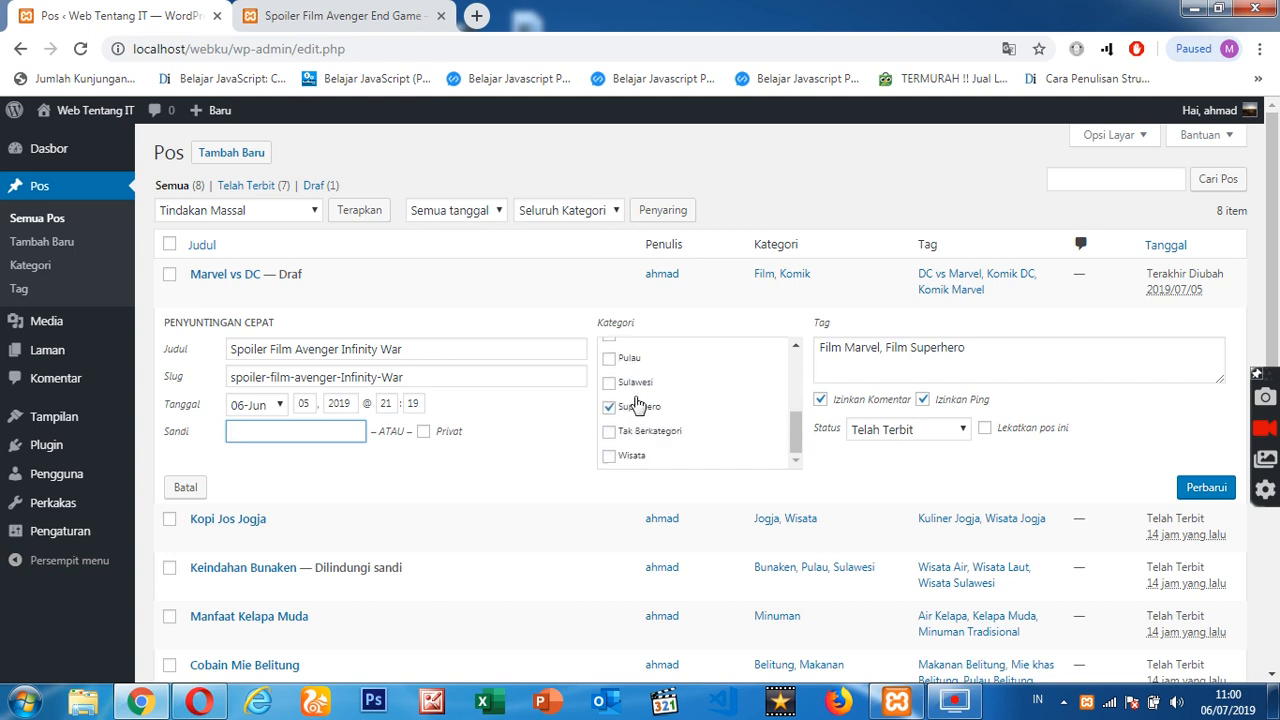
scroll(643, 400, down, 2)
scroll(640, 310, up, 2)
scroll(700, 403, up, 3)
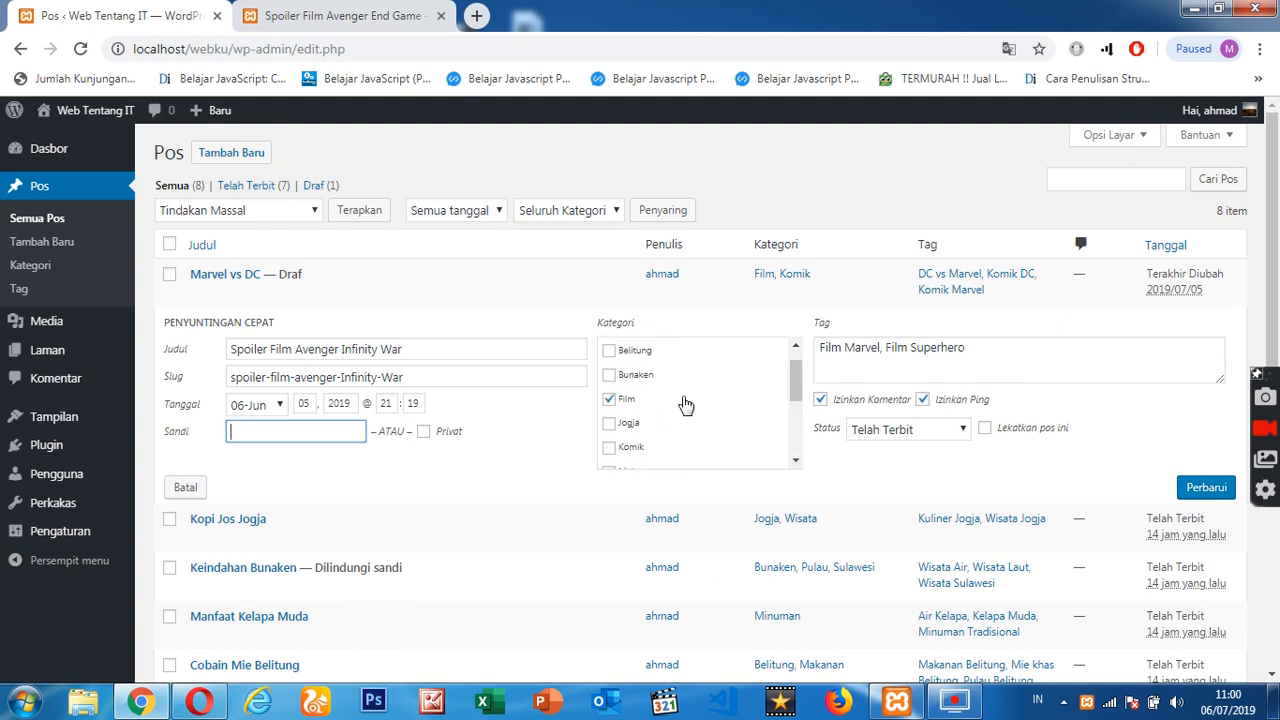
click(990, 351)
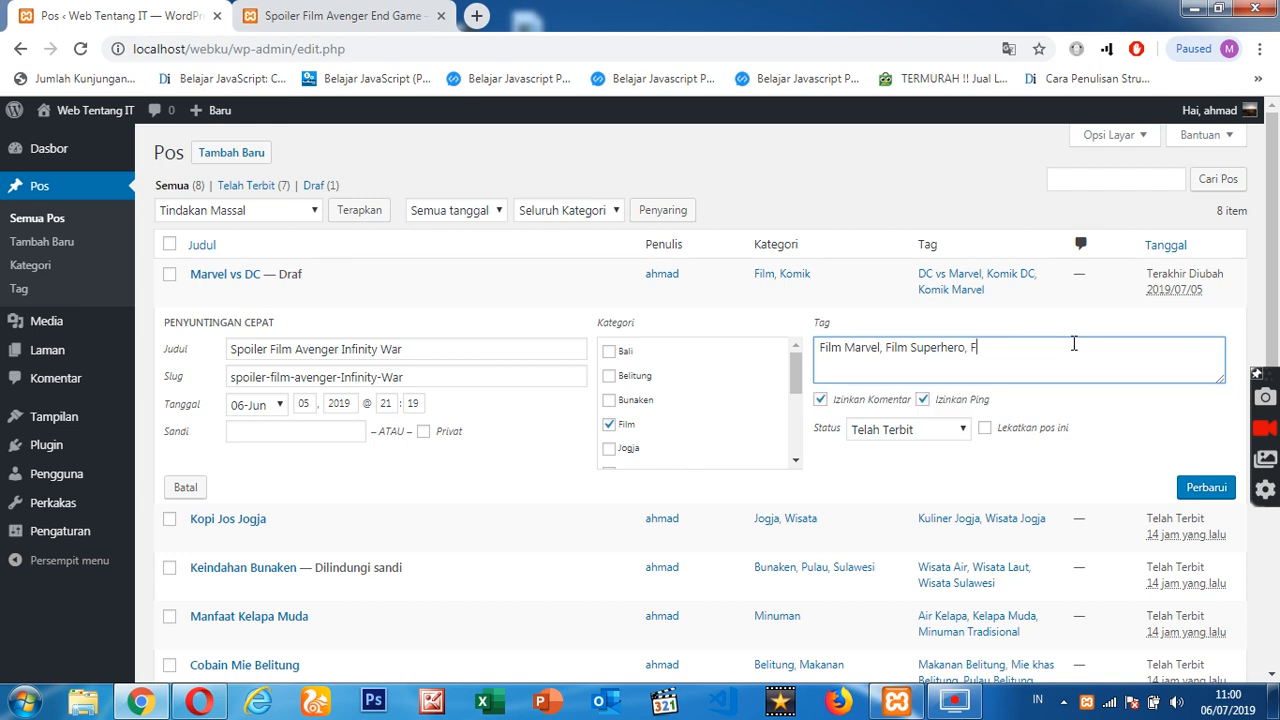
text(lm Bagus,)
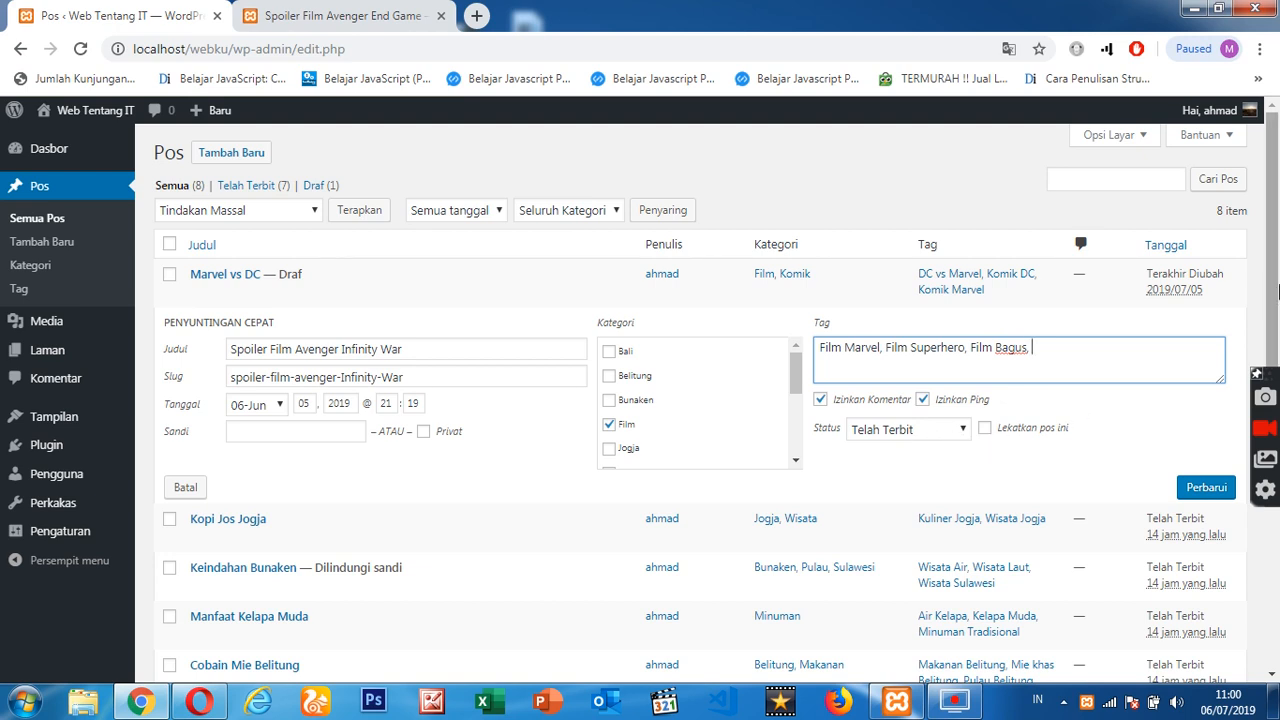
scroll(1277, 272, down, 1)
scroll(1277, 272, up, 1)
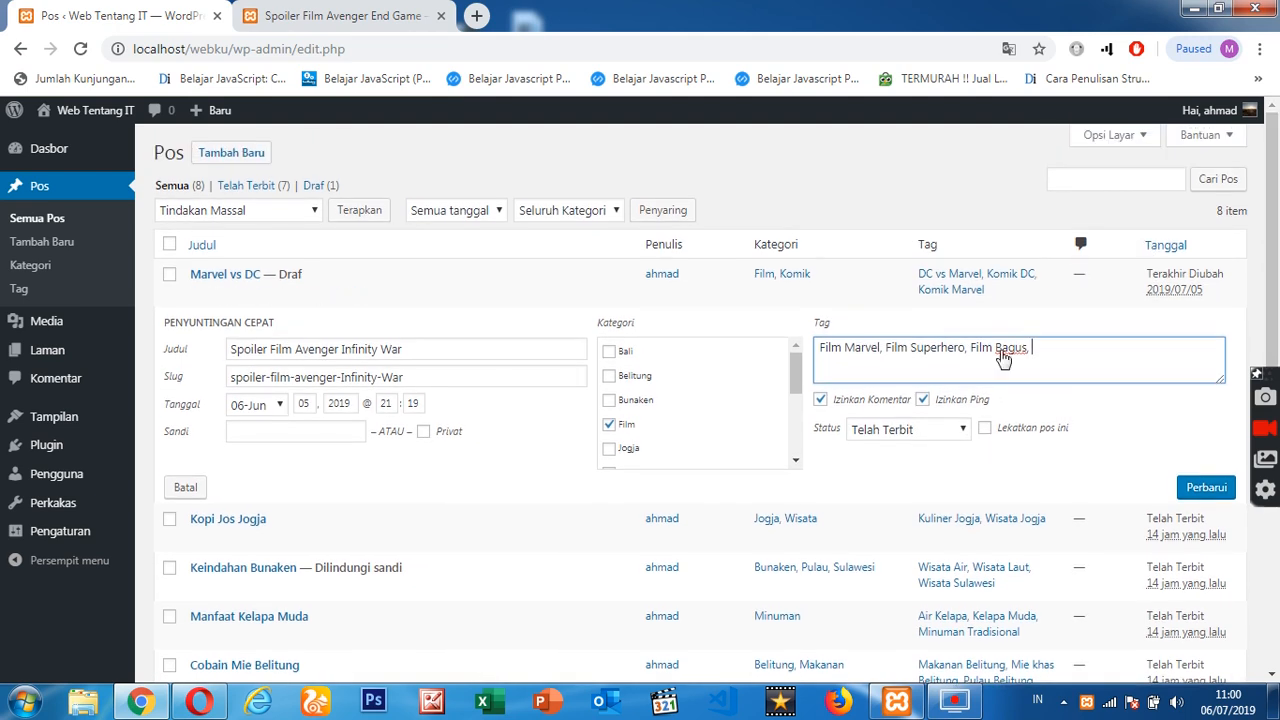
Set the post's status to Draf and update the post from quick edit.
click(933, 436)
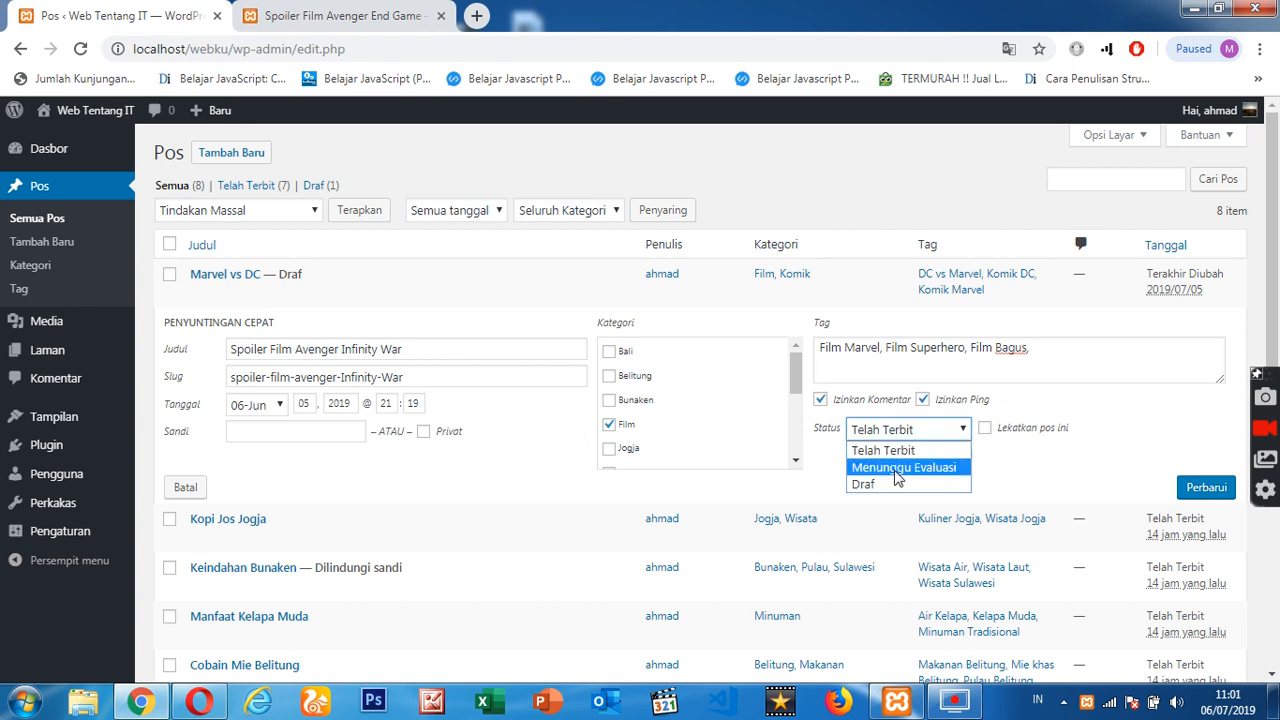
click(1052, 462)
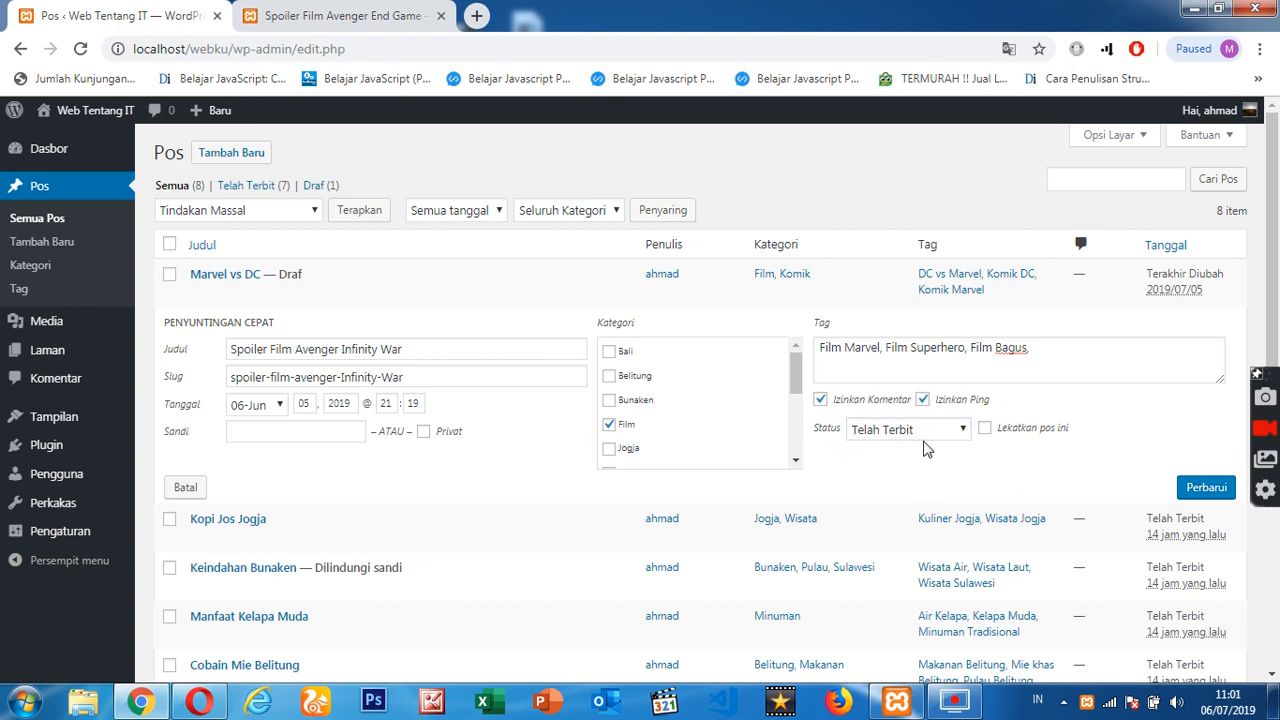
click(912, 430)
click(889, 482)
click(1206, 490)
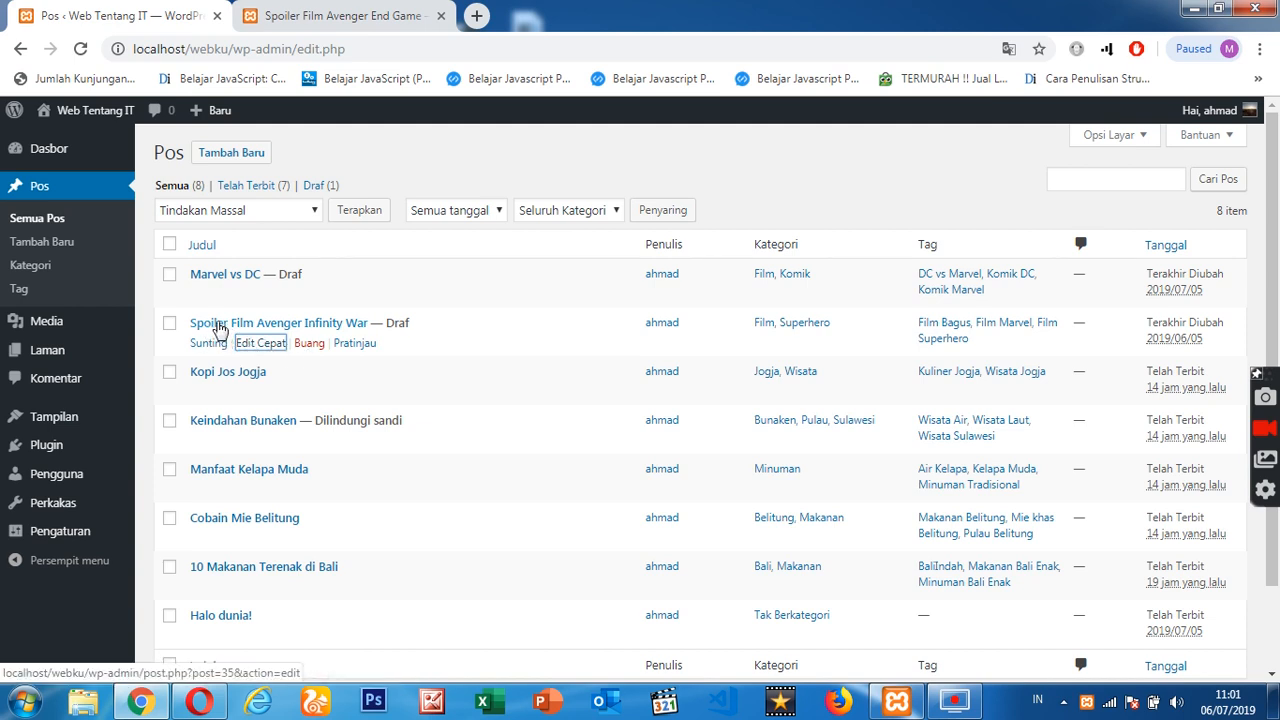
Move the "Spoiler Film Avenger Infinity War" post to the trash.
click(309, 344)
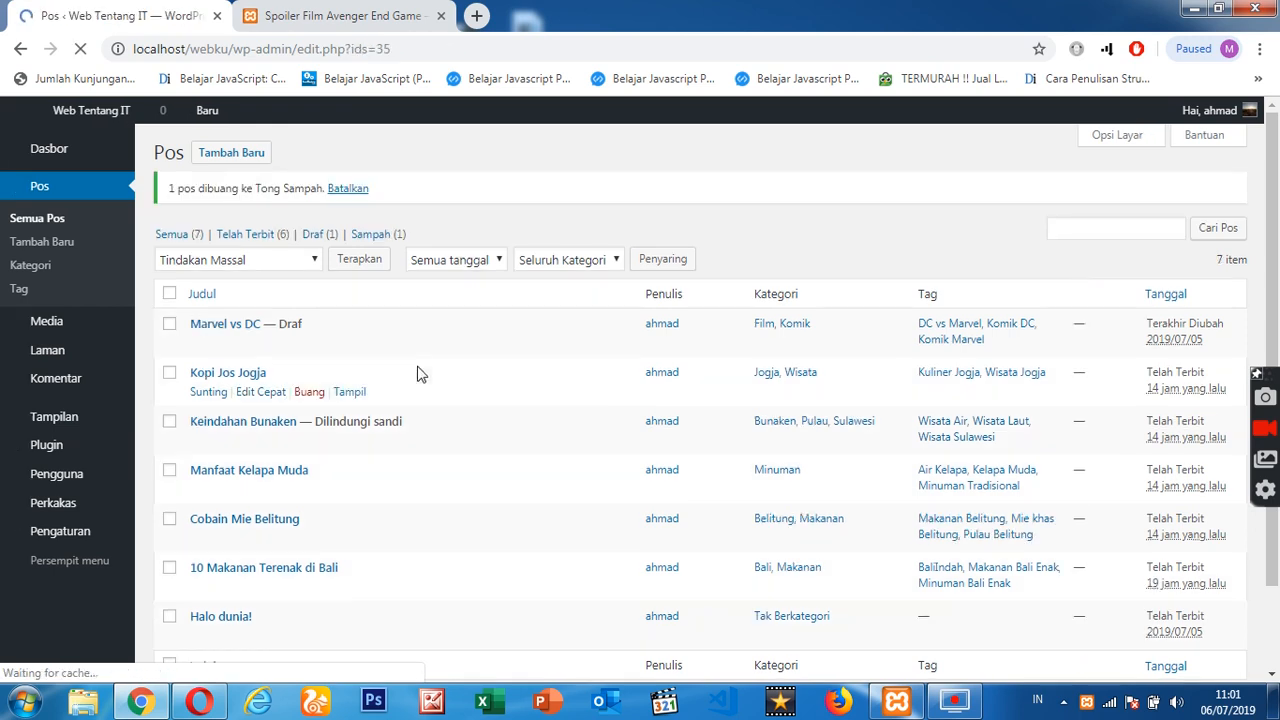
scroll(354, 403, down, 1)
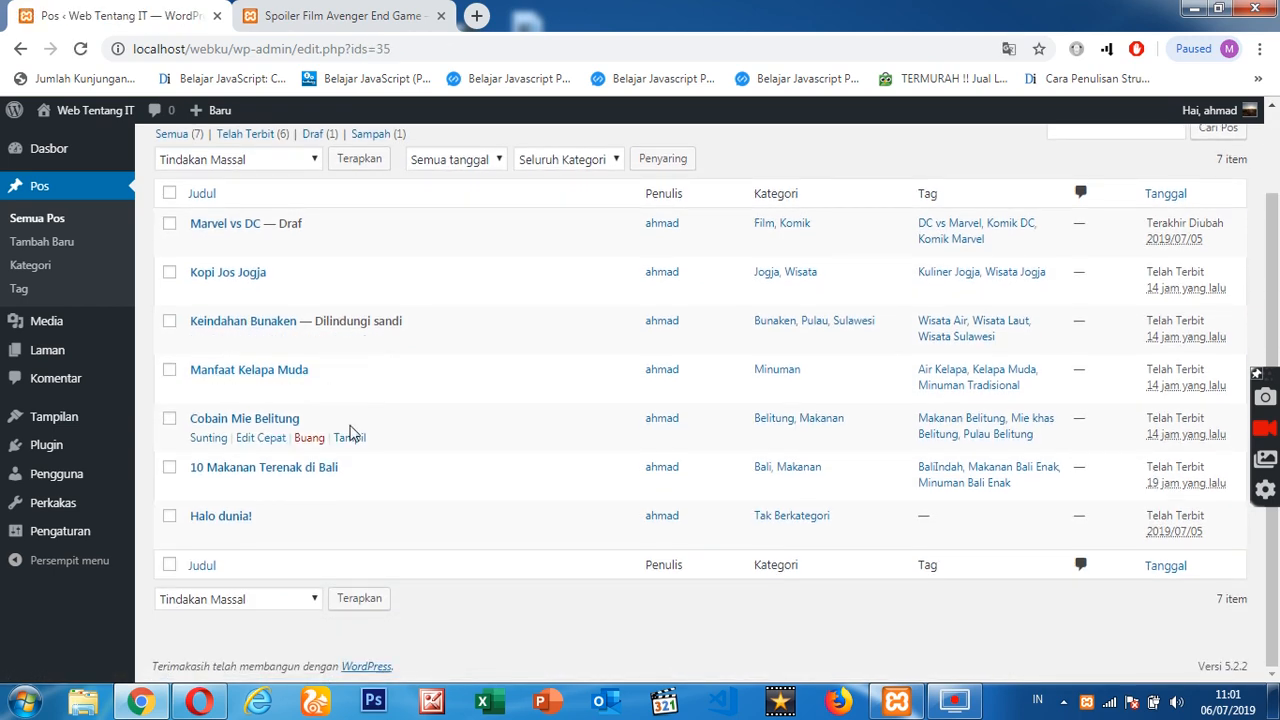
scroll(346, 428, up, 1)
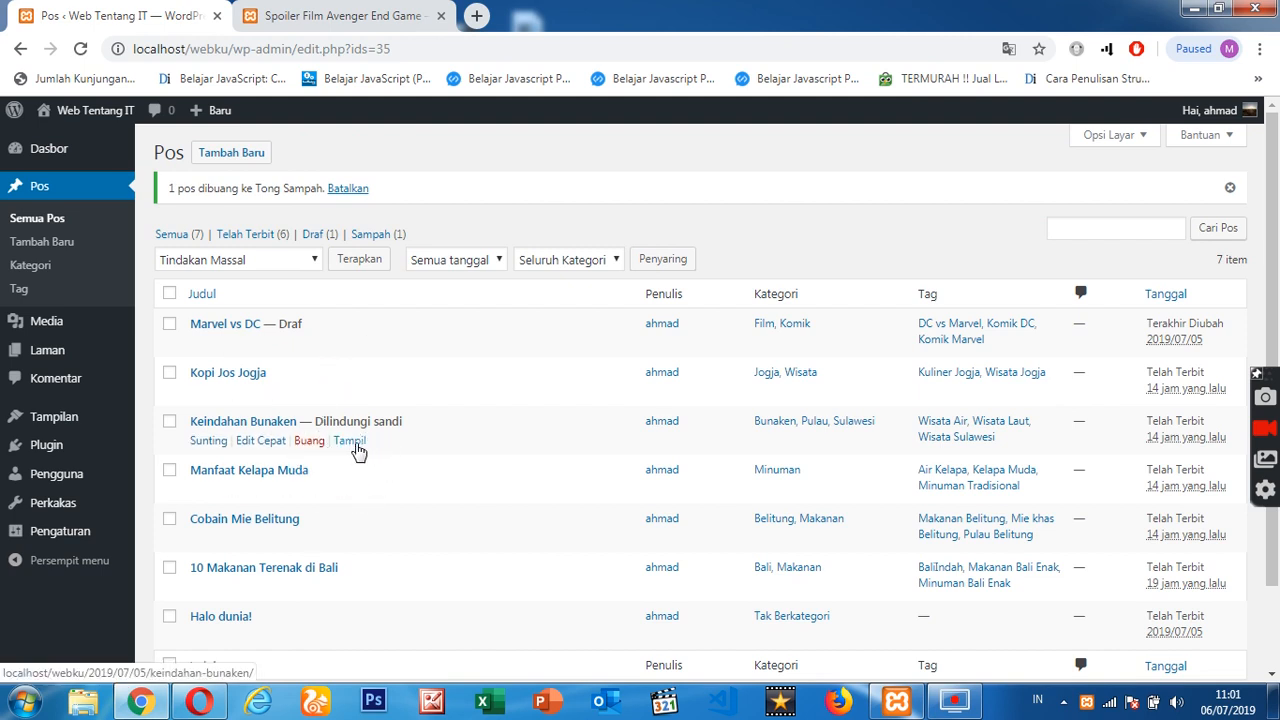
right_click(352, 450)
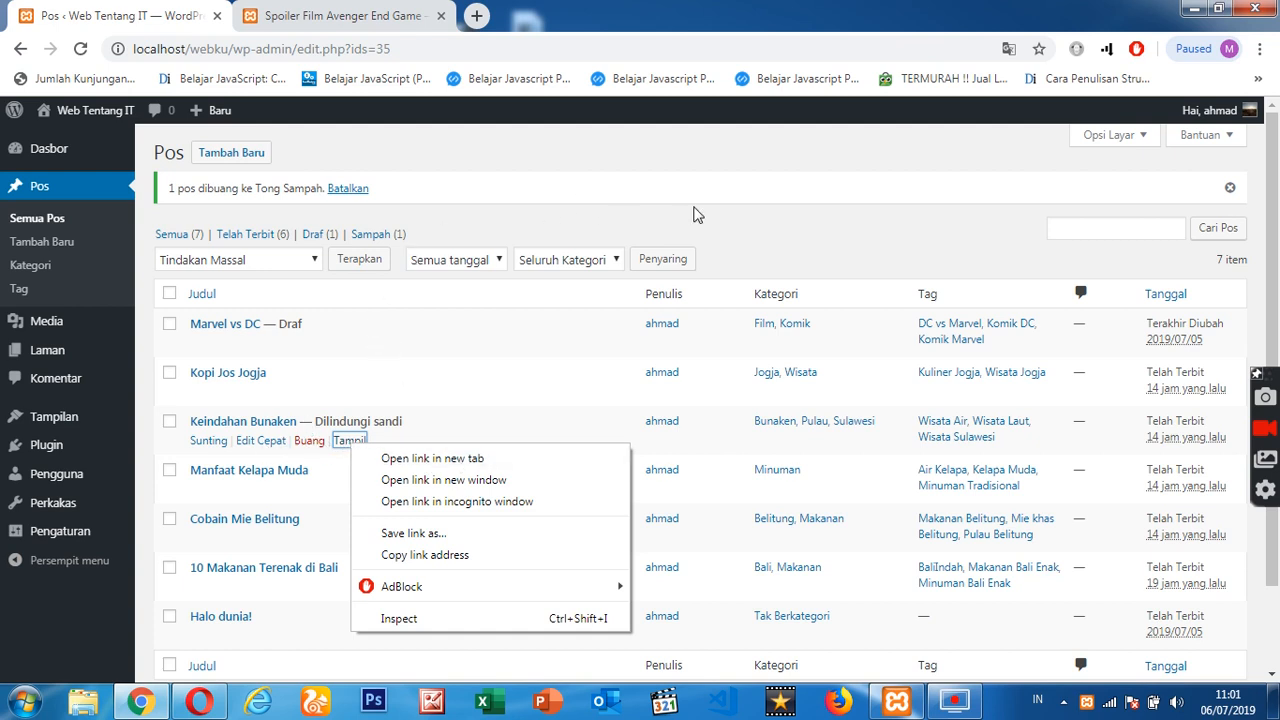
click(741, 218)
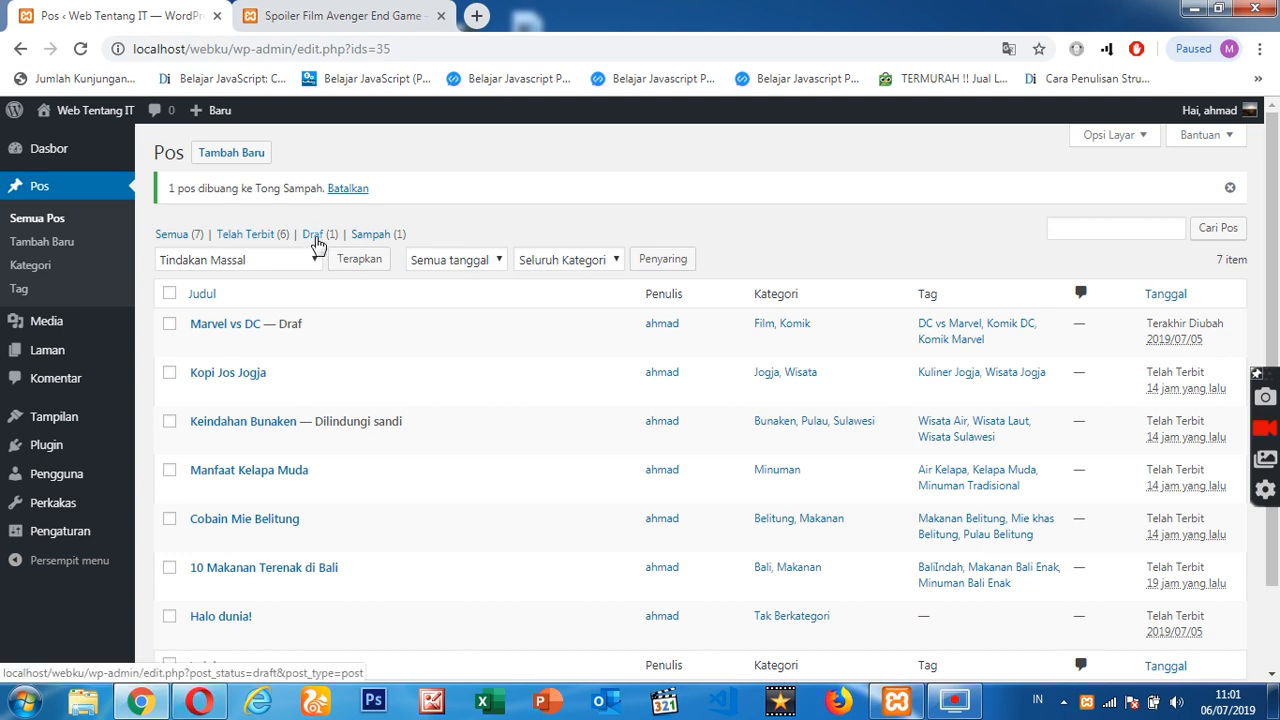
Restore the "Spoiler Film Avenger Infinity War" post from the trash and return to the list of all posts.
click(377, 238)
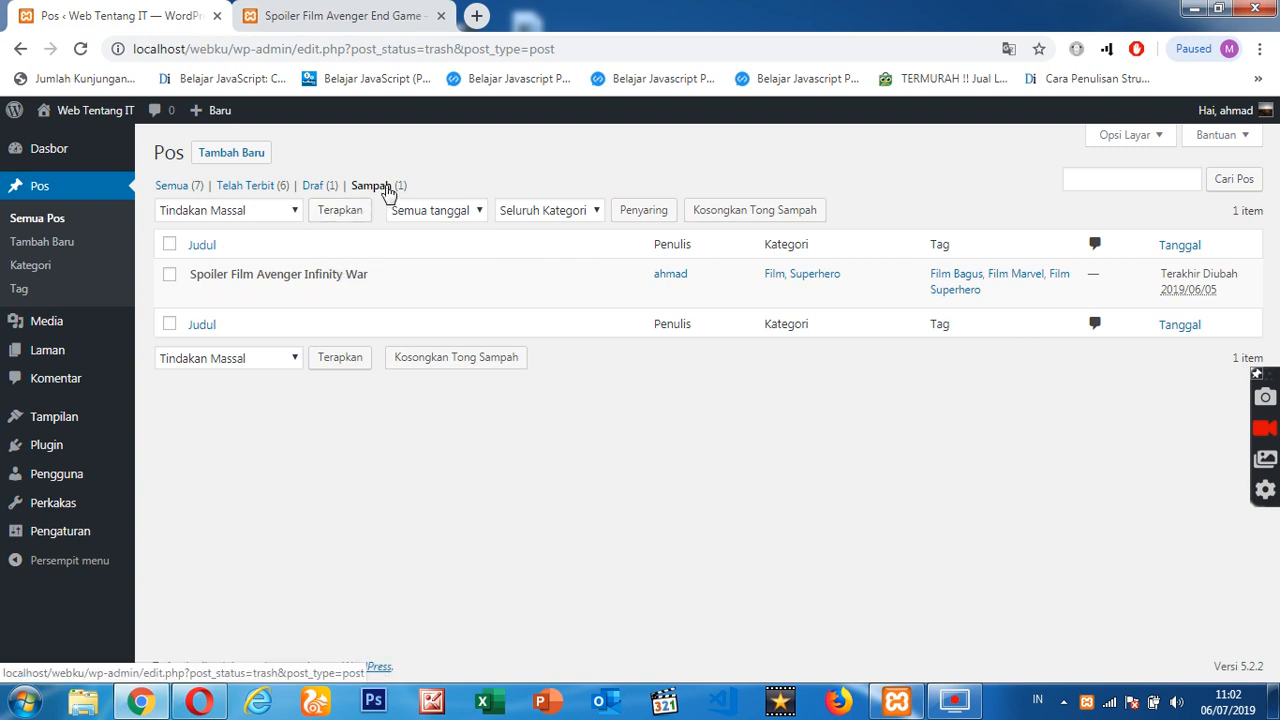
click(222, 297)
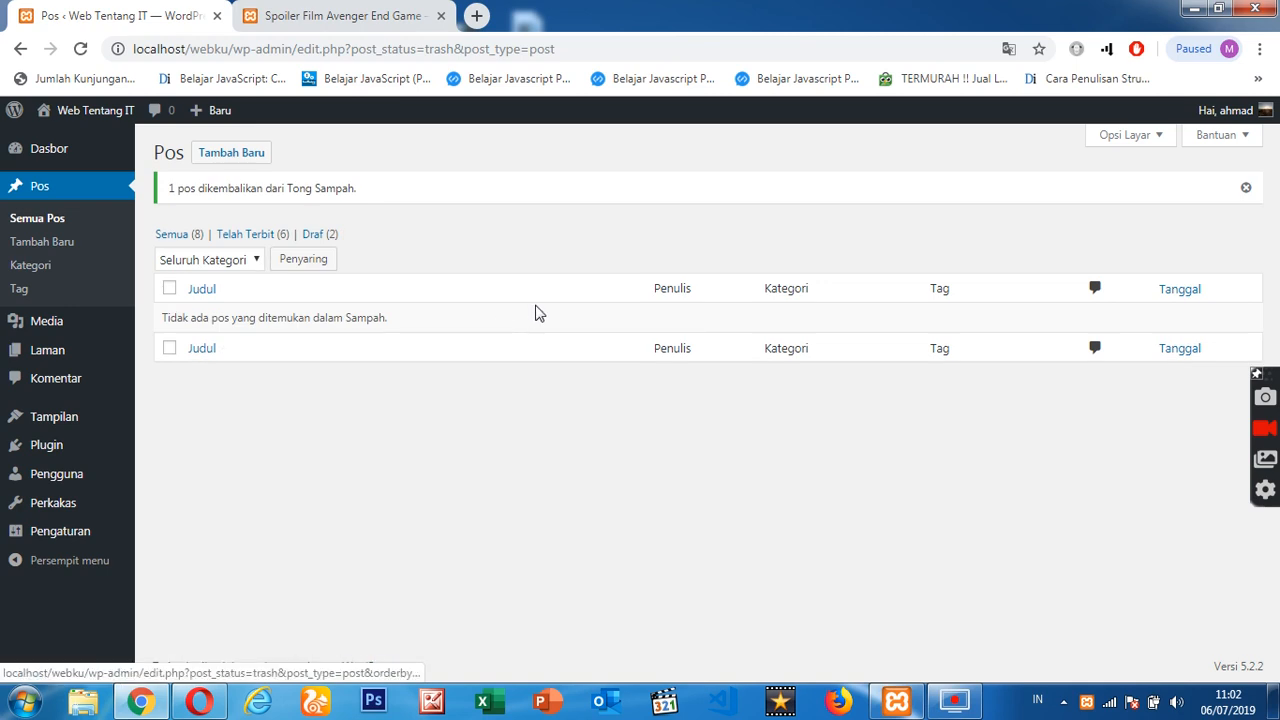
click(188, 236)
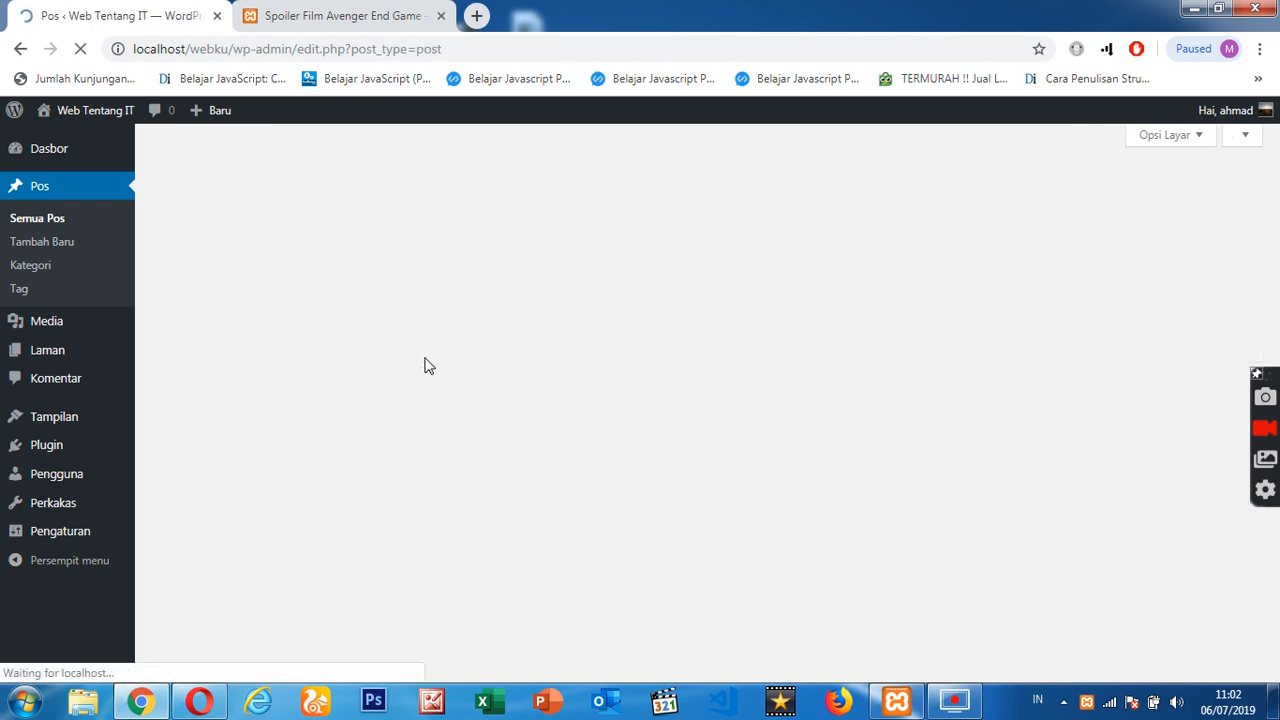
scroll(358, 360, down, 2)
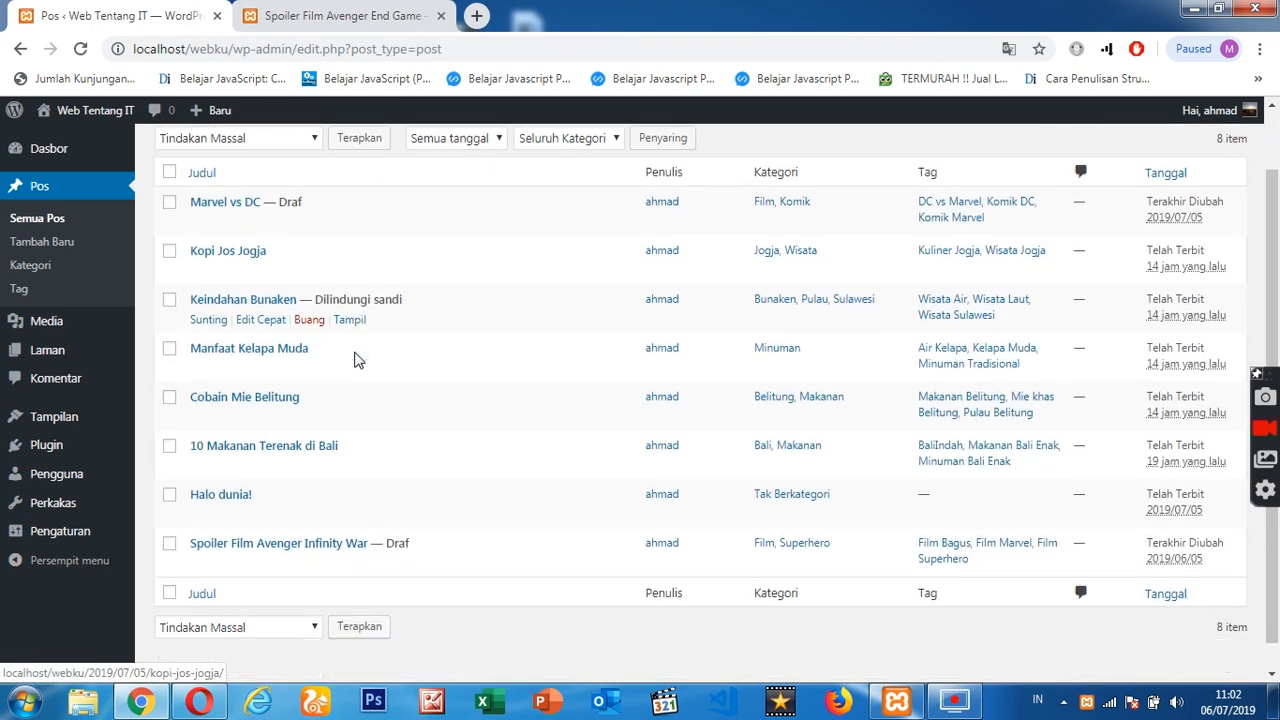
scroll(358, 380, down, 1)
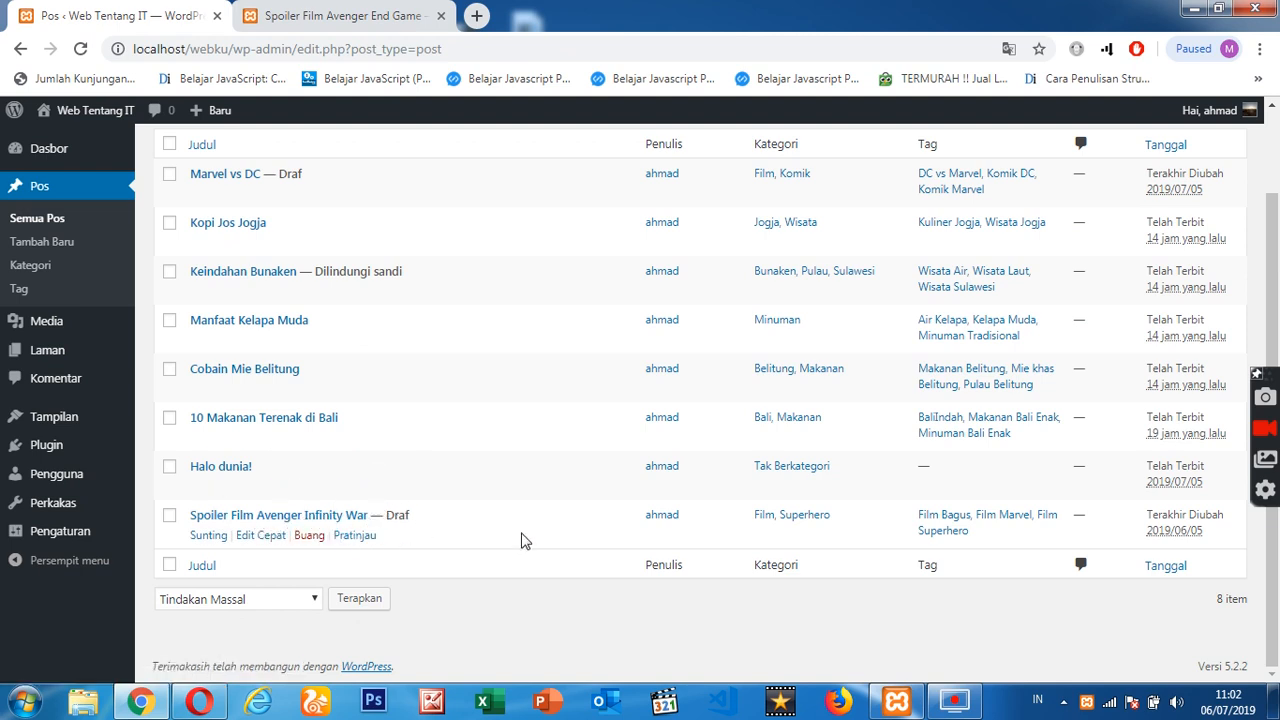
scroll(560, 520, up, 2)
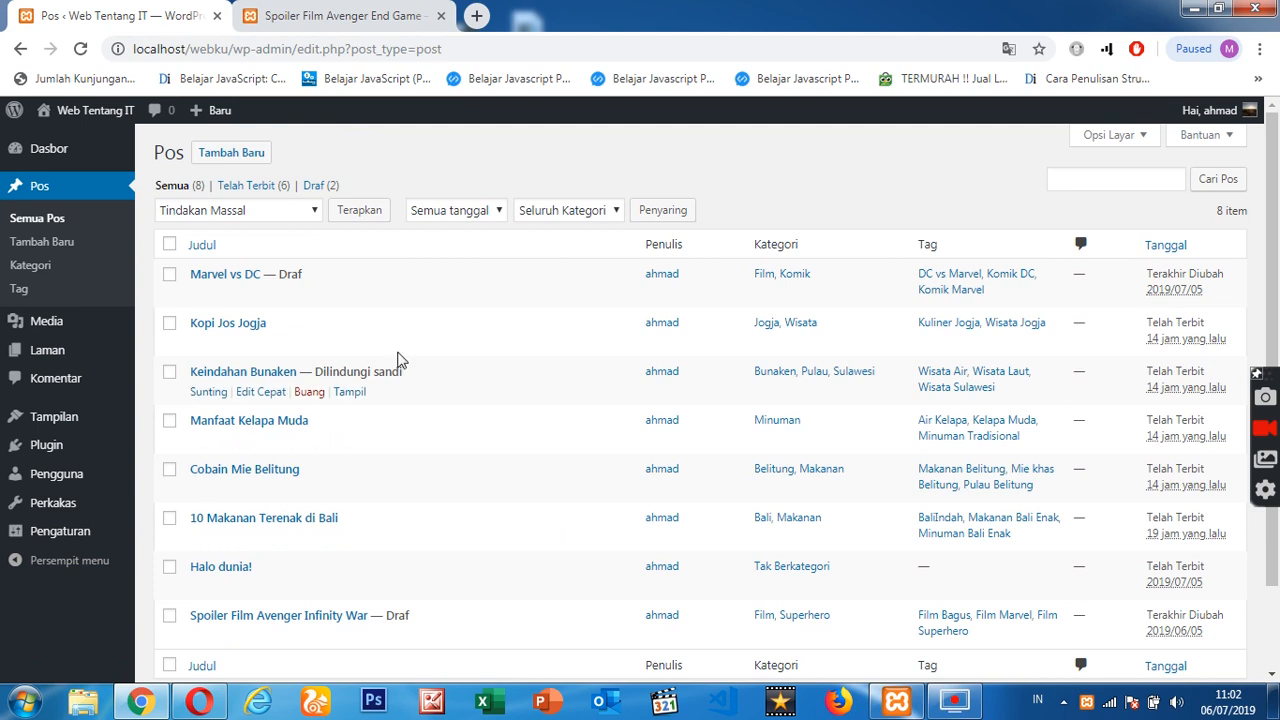
Examine the bulk actions available for the posts list.
click(278, 212)
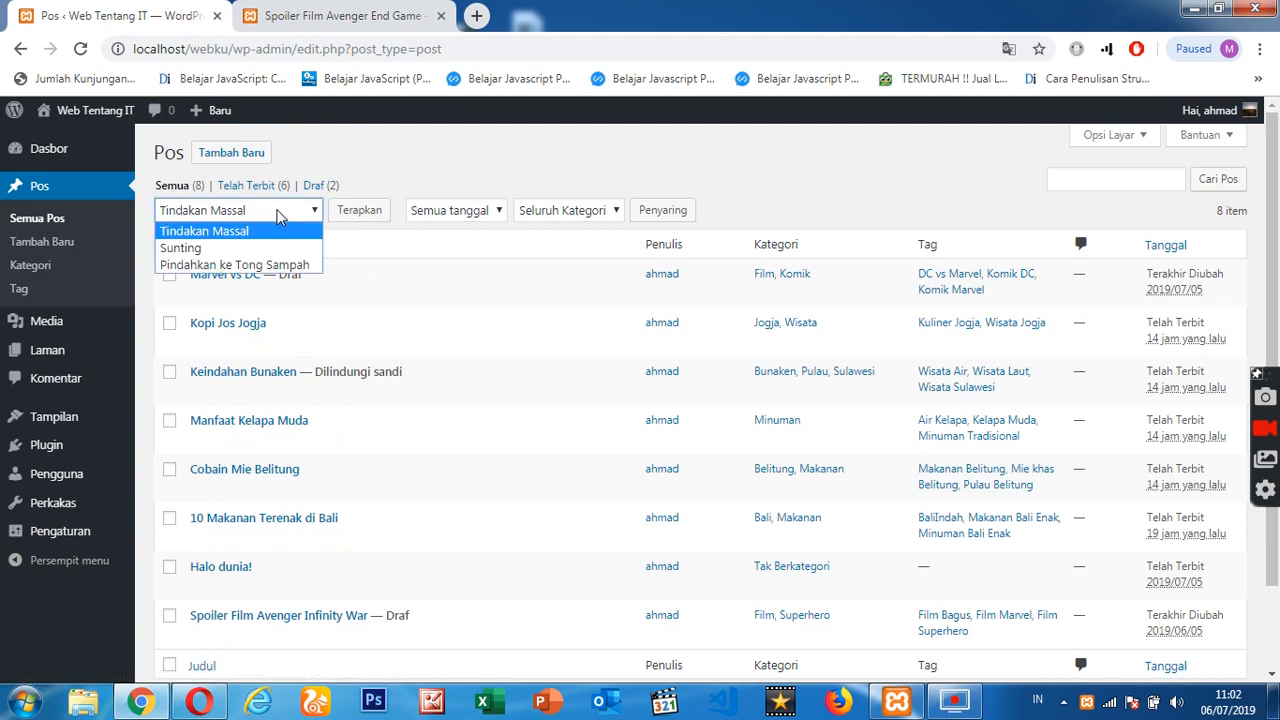
click(278, 217)
click(285, 217)
click(281, 216)
click(281, 216)
click(281, 212)
mouse_move(213, 346)
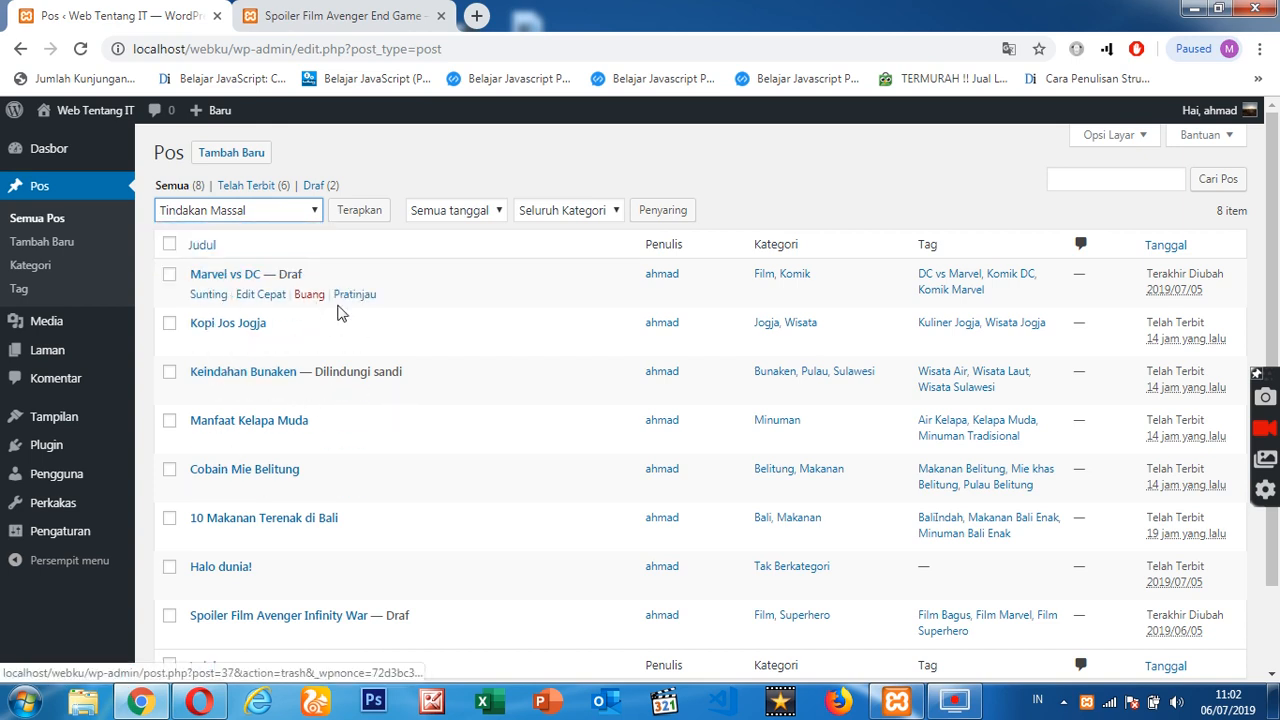
click(209, 217)
click(209, 217)
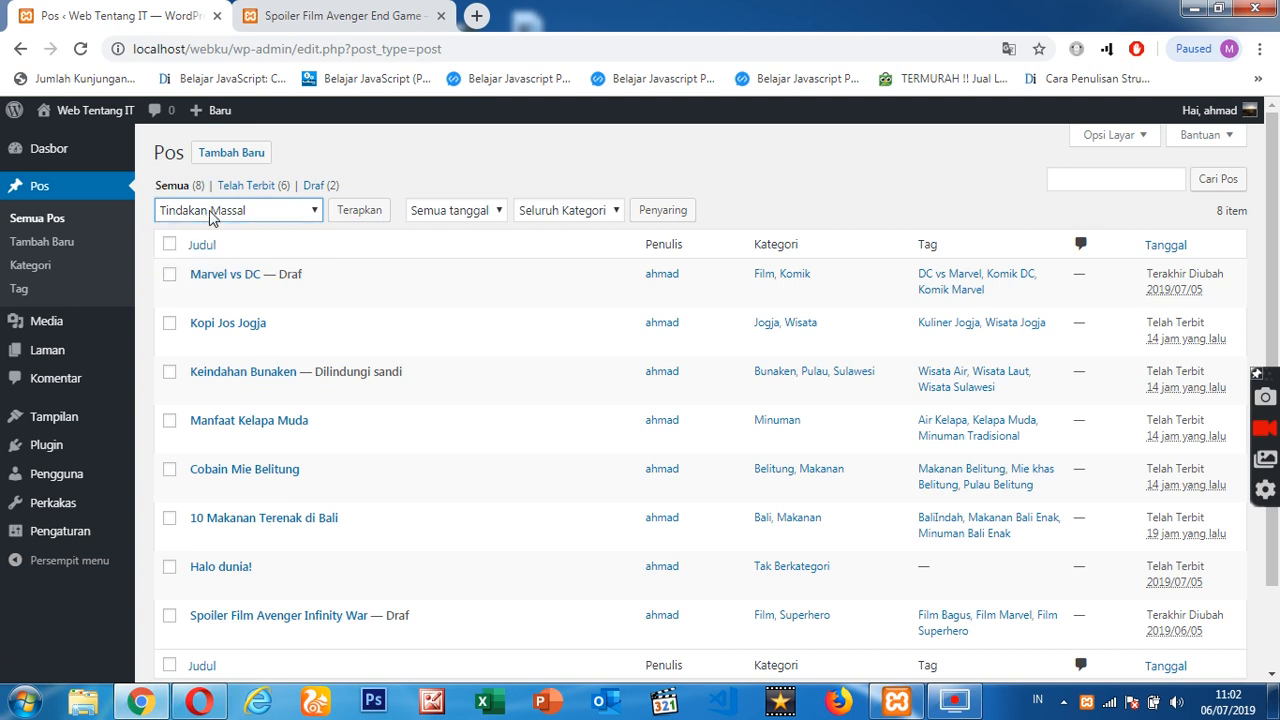
Select the posts "Kopi Jos Jogja", "Manfaat Kelapa Muda" and "Cobain Mie Belitung", and open them for bulk editing.
click(170, 324)
click(169, 421)
click(169, 470)
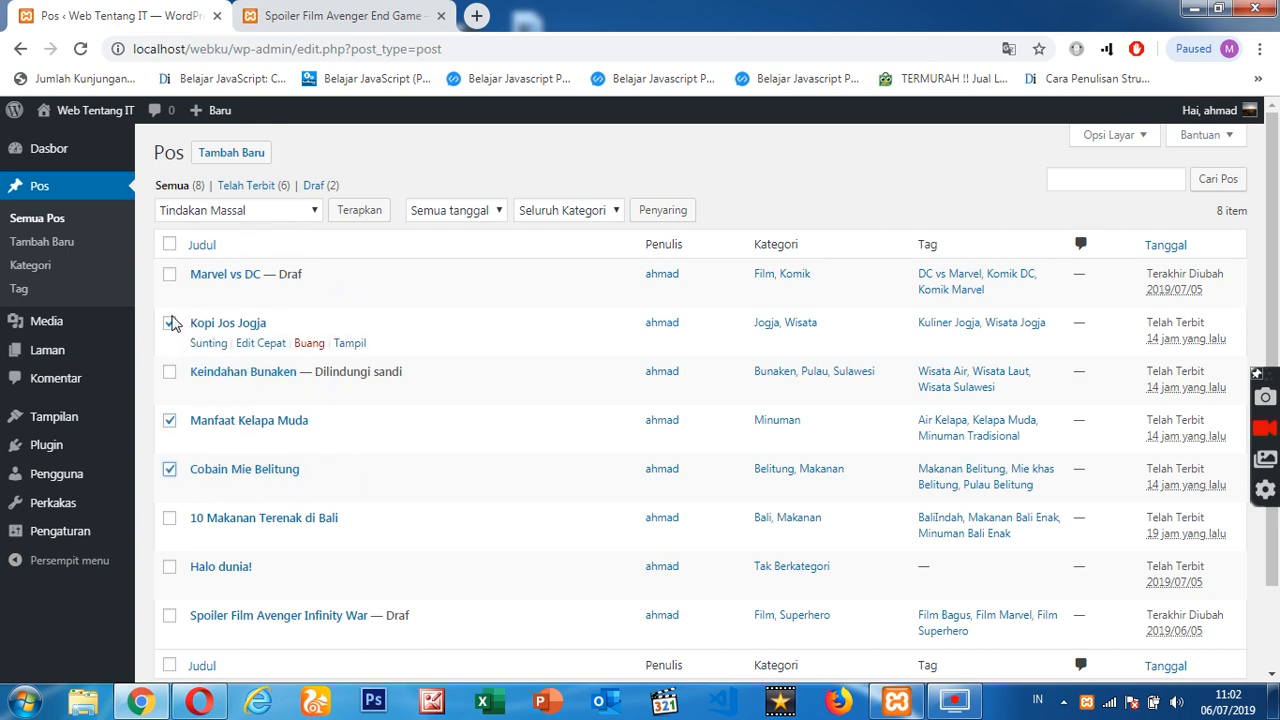
click(255, 212)
click(238, 247)
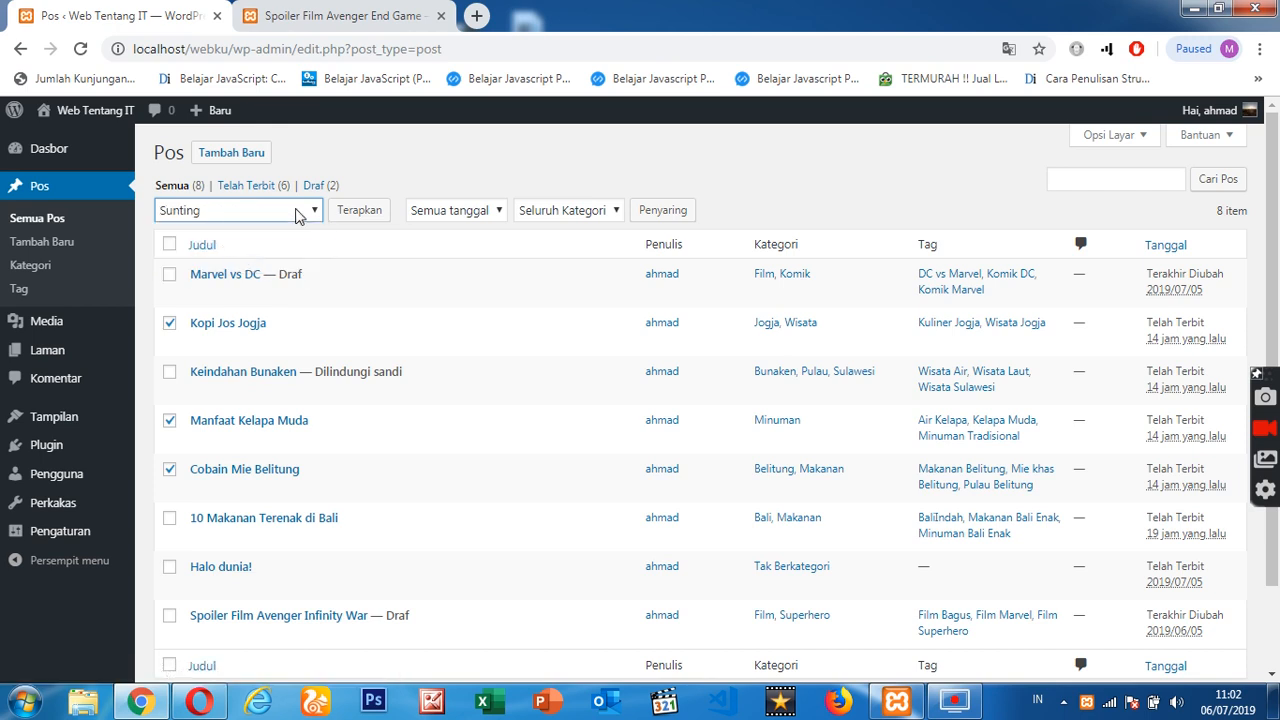
click(347, 214)
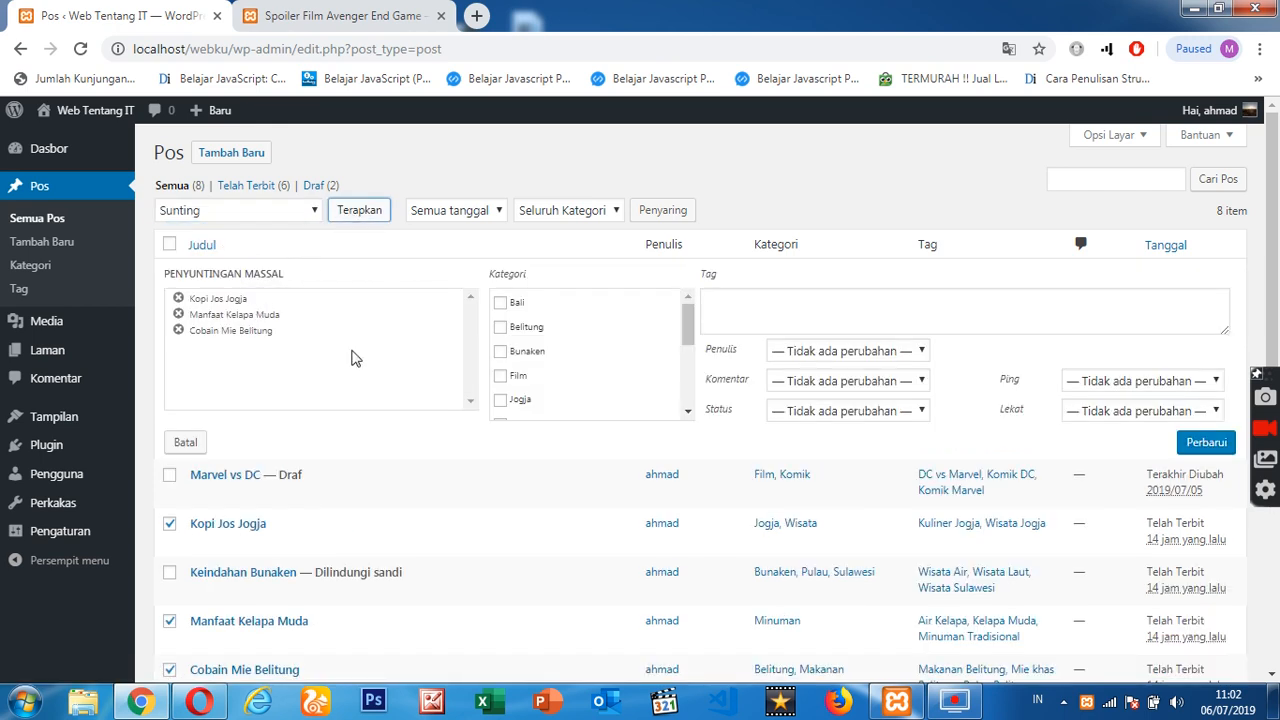
Remove "Kopi Jos Jogja" from the posts being bulk edited.
scroll(604, 320, down, 3)
scroll(589, 385, up, 3)
click(282, 332)
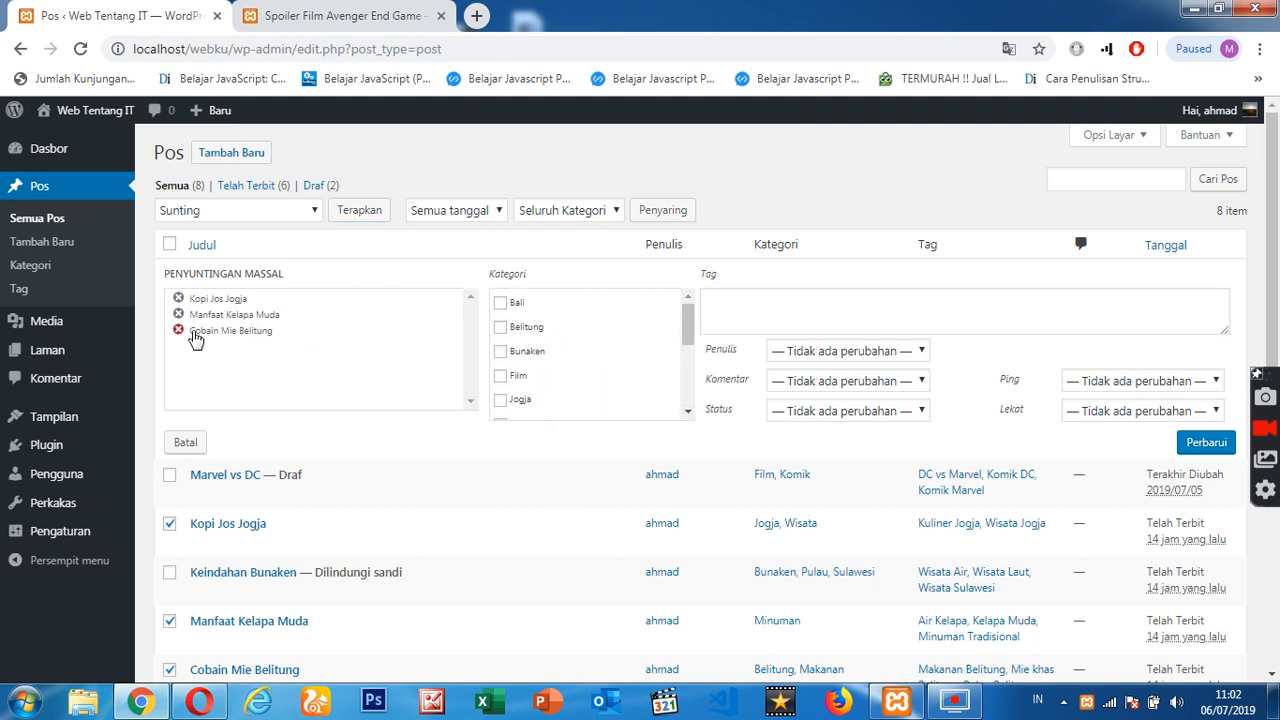
click(178, 298)
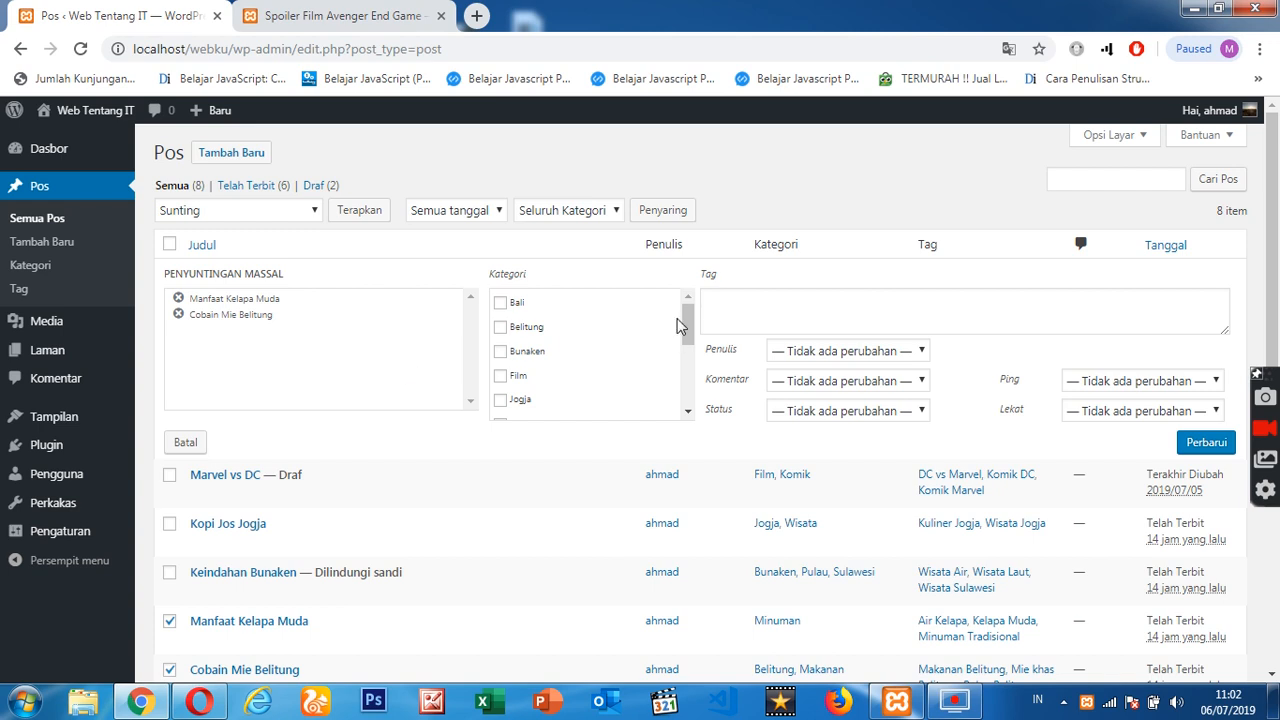
drag(689, 320, 690, 380)
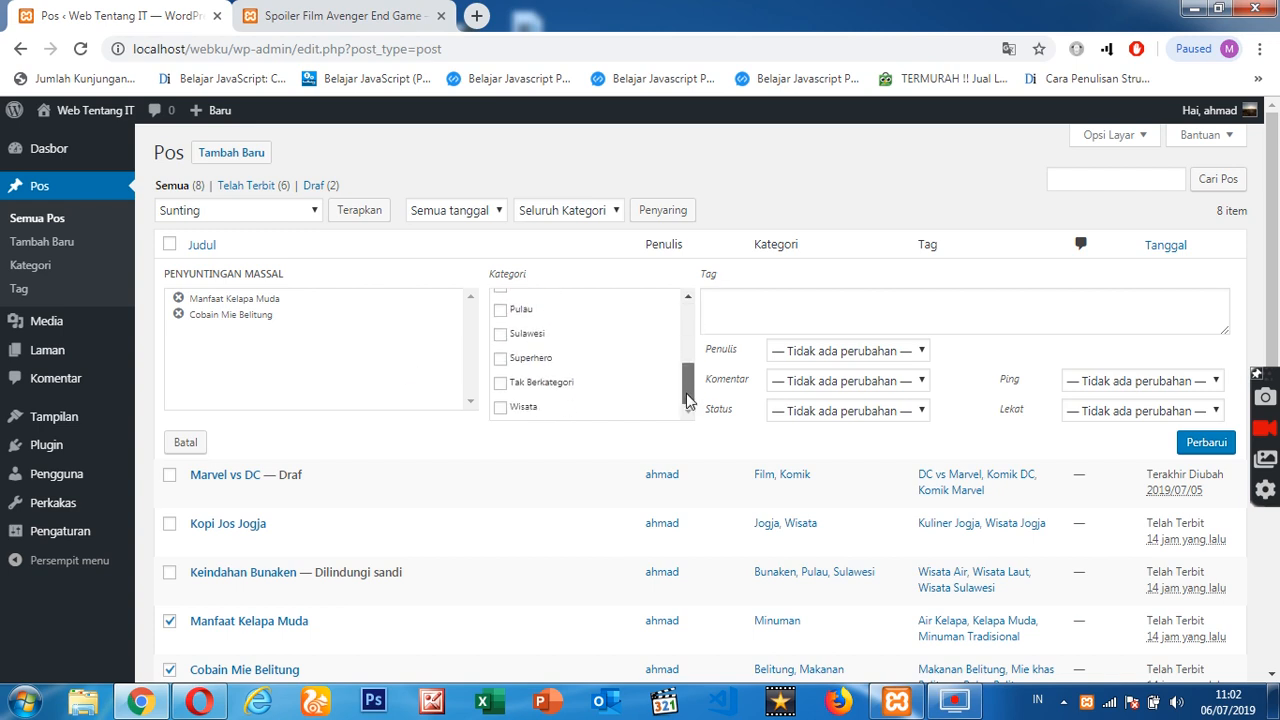
scroll(585, 377, up, 3)
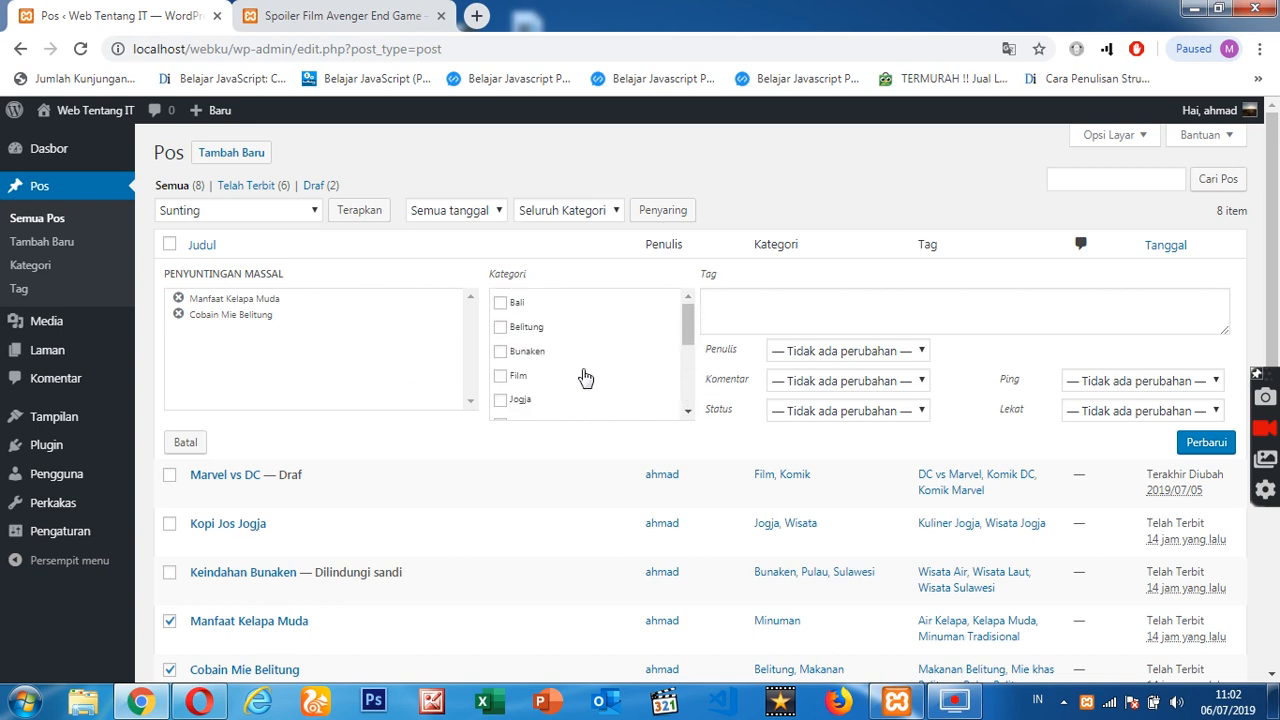
click(500, 304)
click(500, 328)
click(502, 352)
click(502, 328)
click(501, 304)
click(500, 350)
Assign the categories Makanan and Minuman to the bulk-edited posts.
scroll(537, 360, down, 1)
click(500, 355)
click(500, 379)
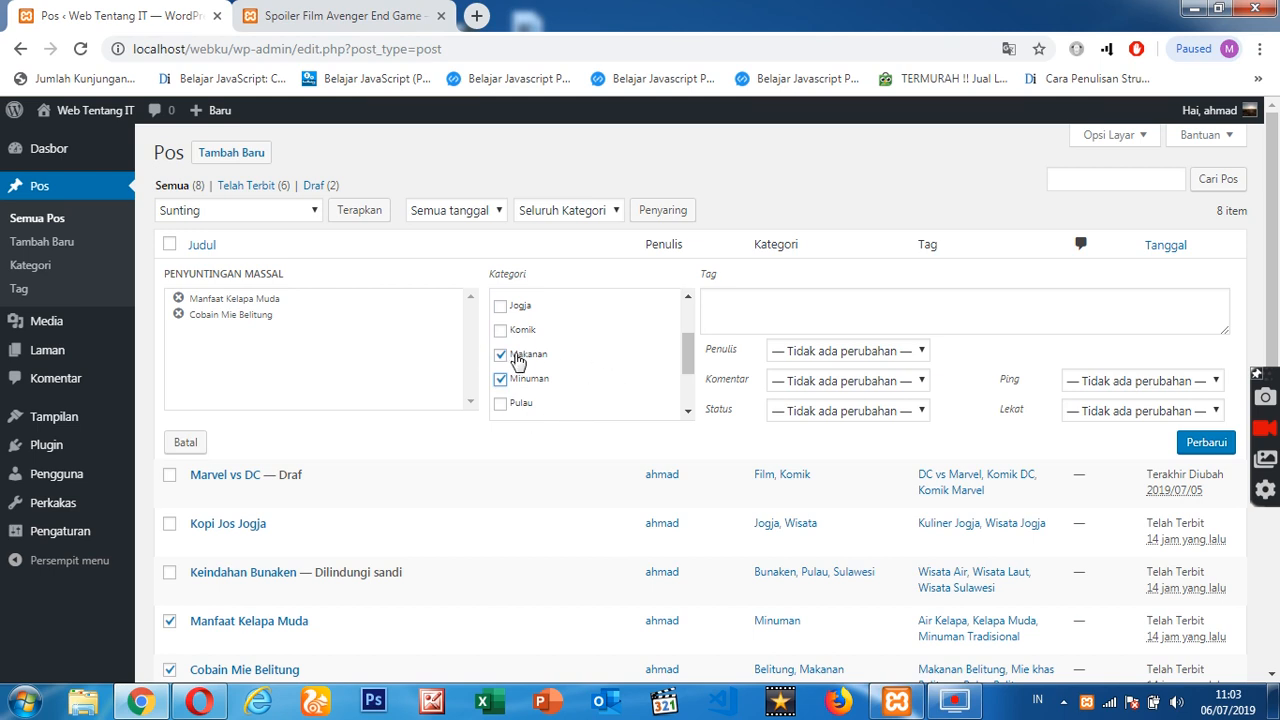
Add the tag "Makanna Daerah" to the bulk-edited posts and assign the existing site user as their author.
click(771, 305)
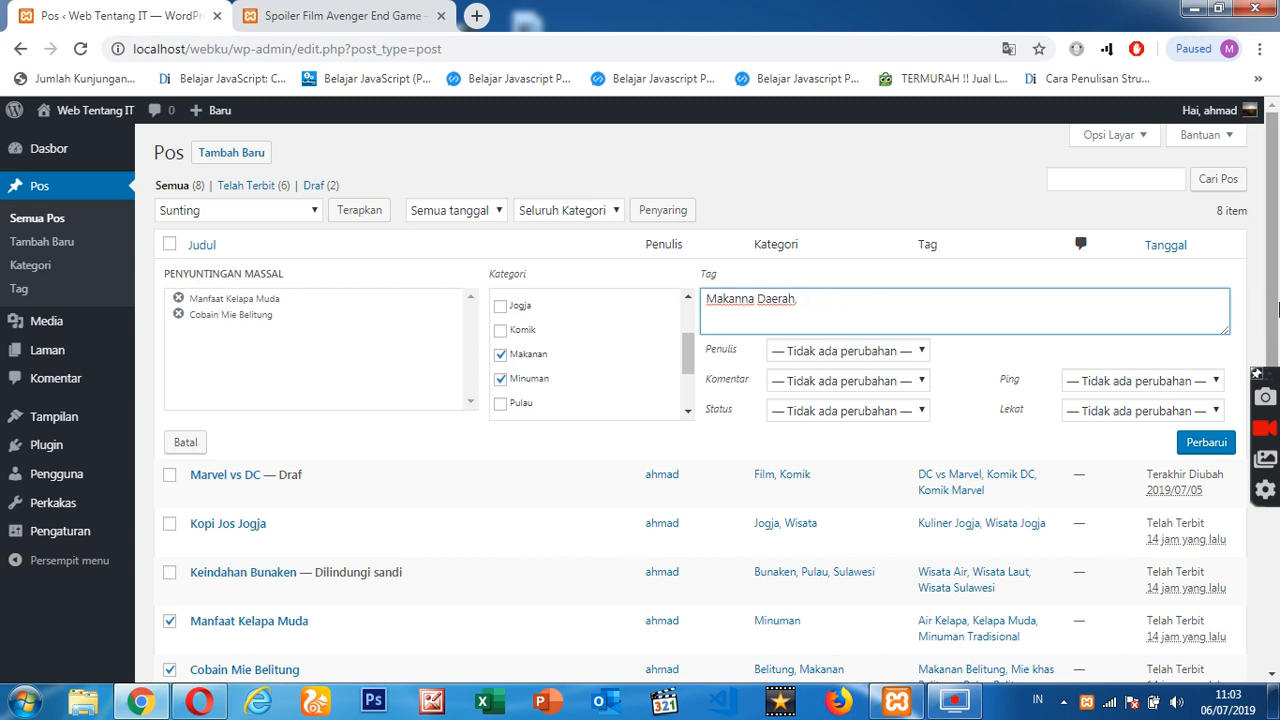
drag(1277, 303, 1277, 306)
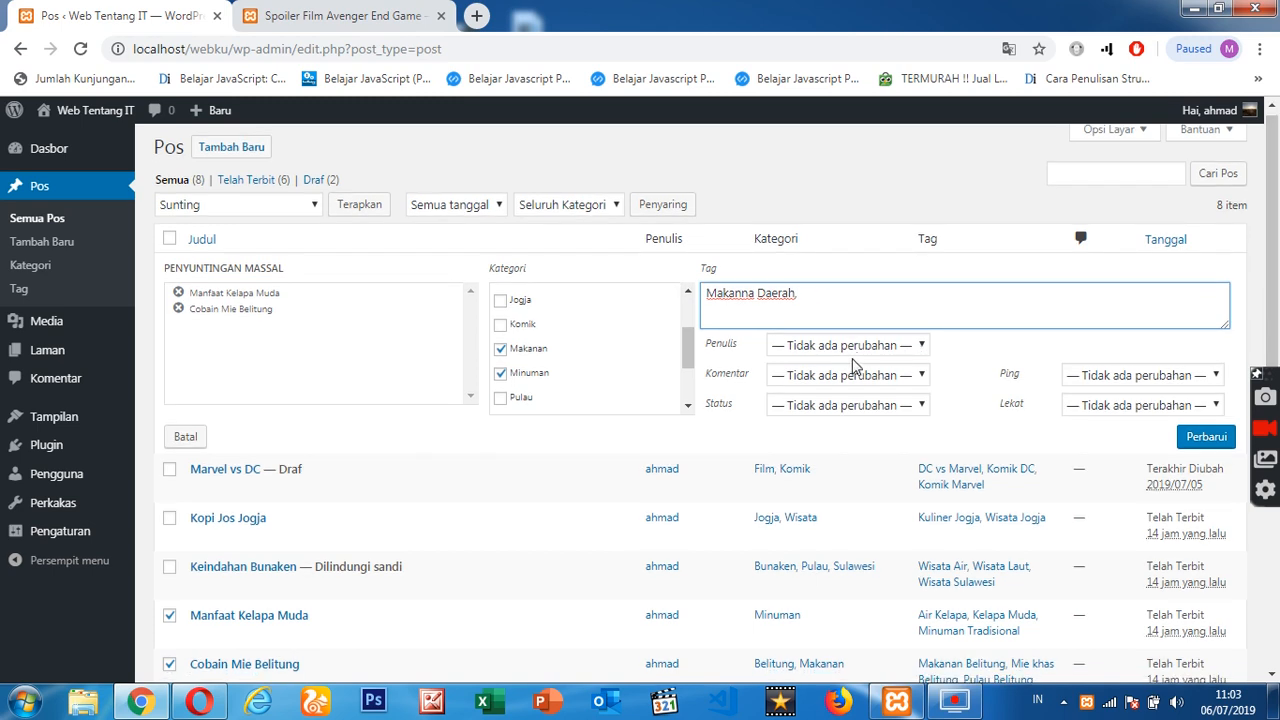
click(875, 347)
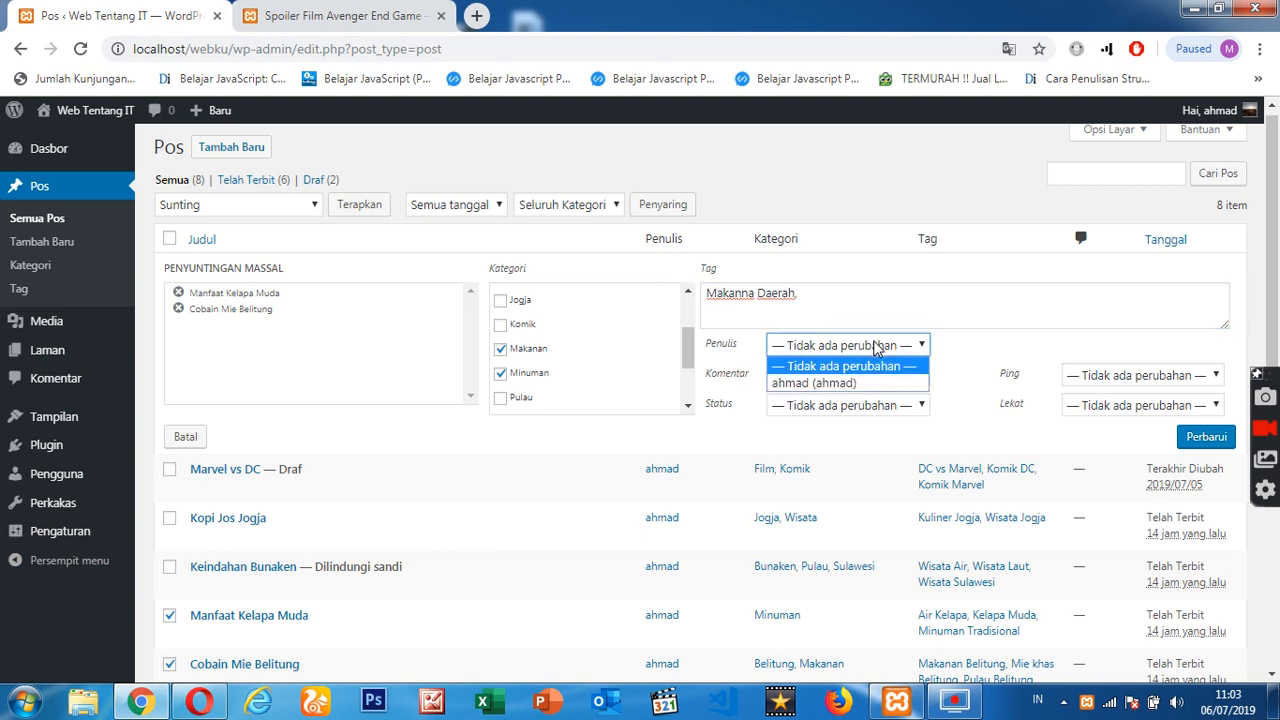
click(878, 382)
Set the comment option of the bulk-edited posts to Izinkan.
click(866, 380)
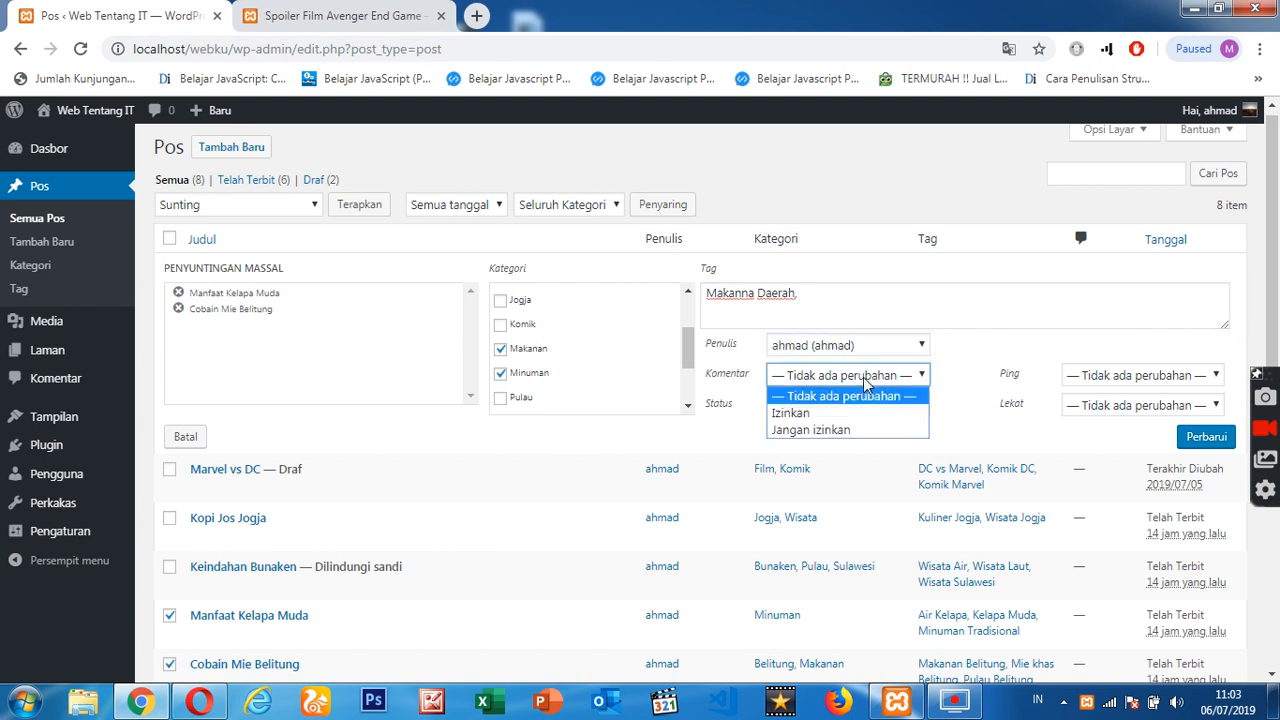
click(865, 381)
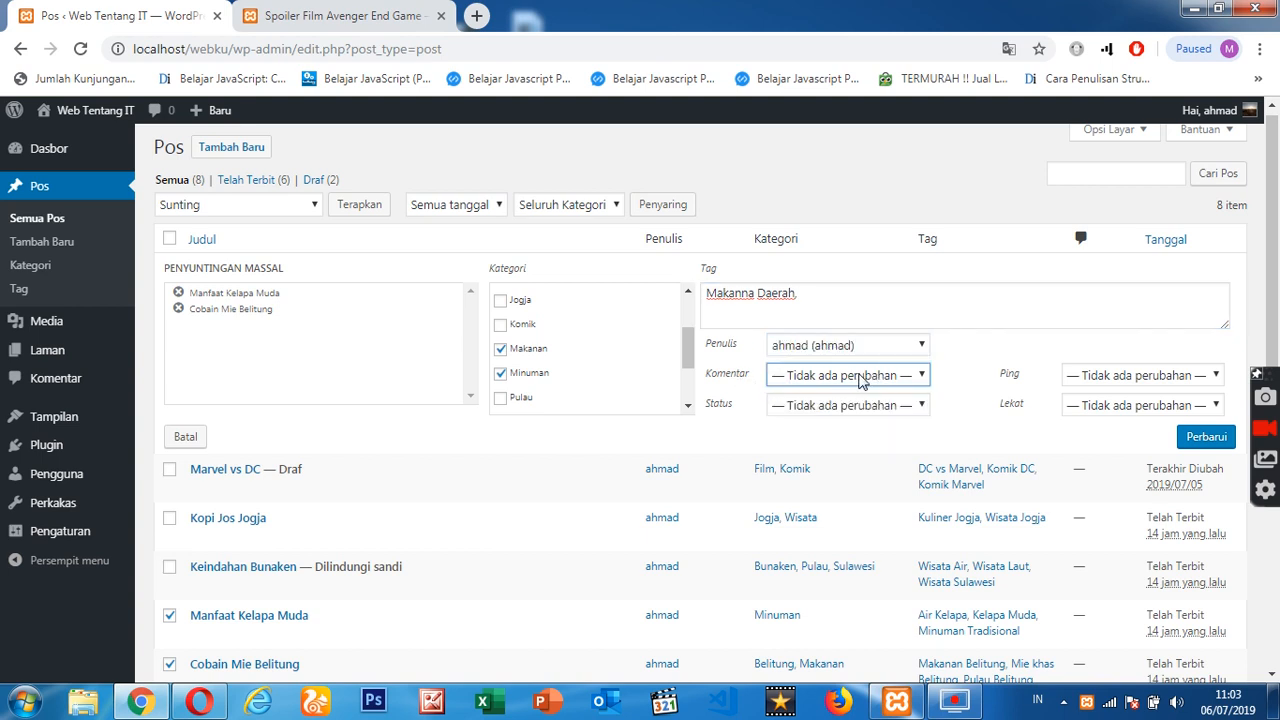
click(871, 379)
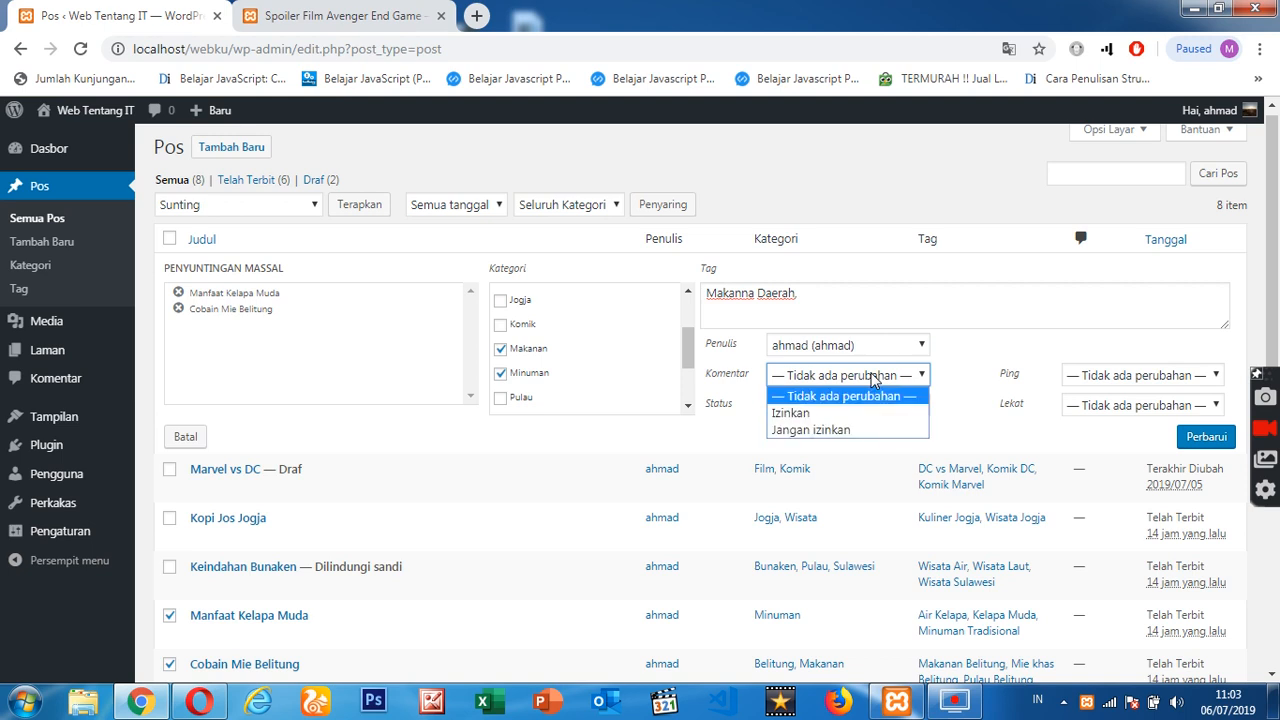
click(886, 375)
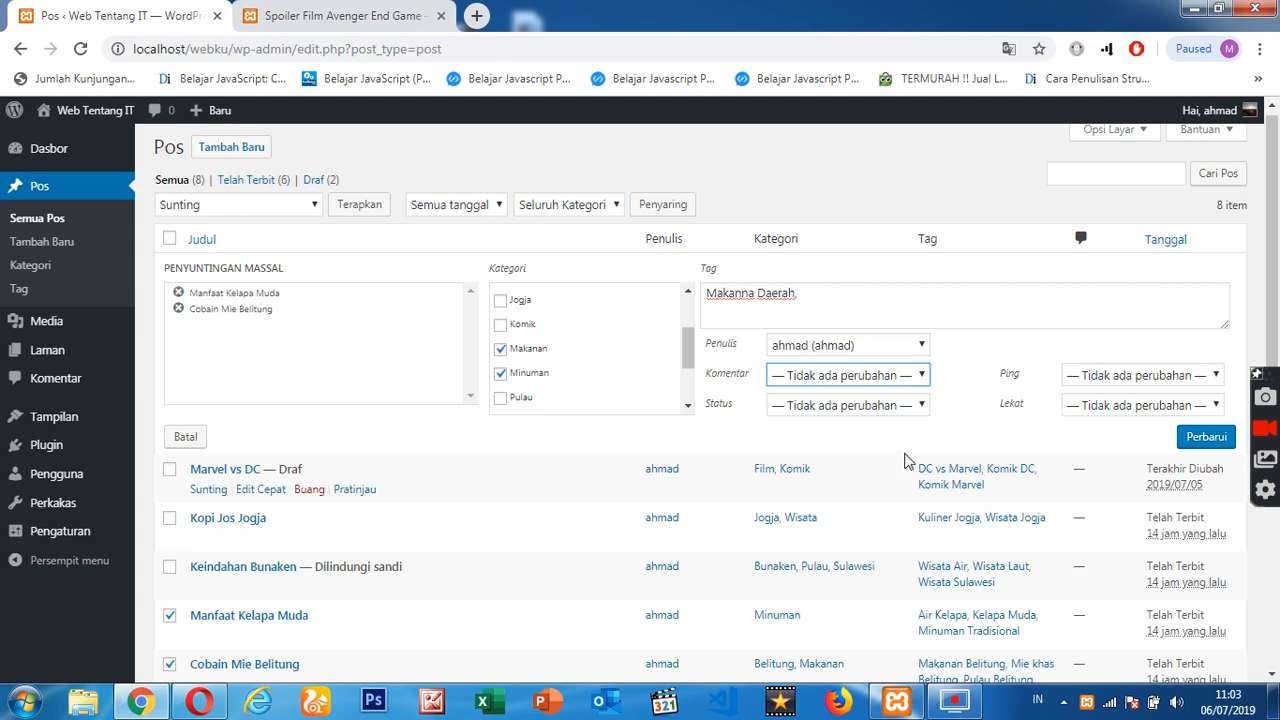
click(846, 406)
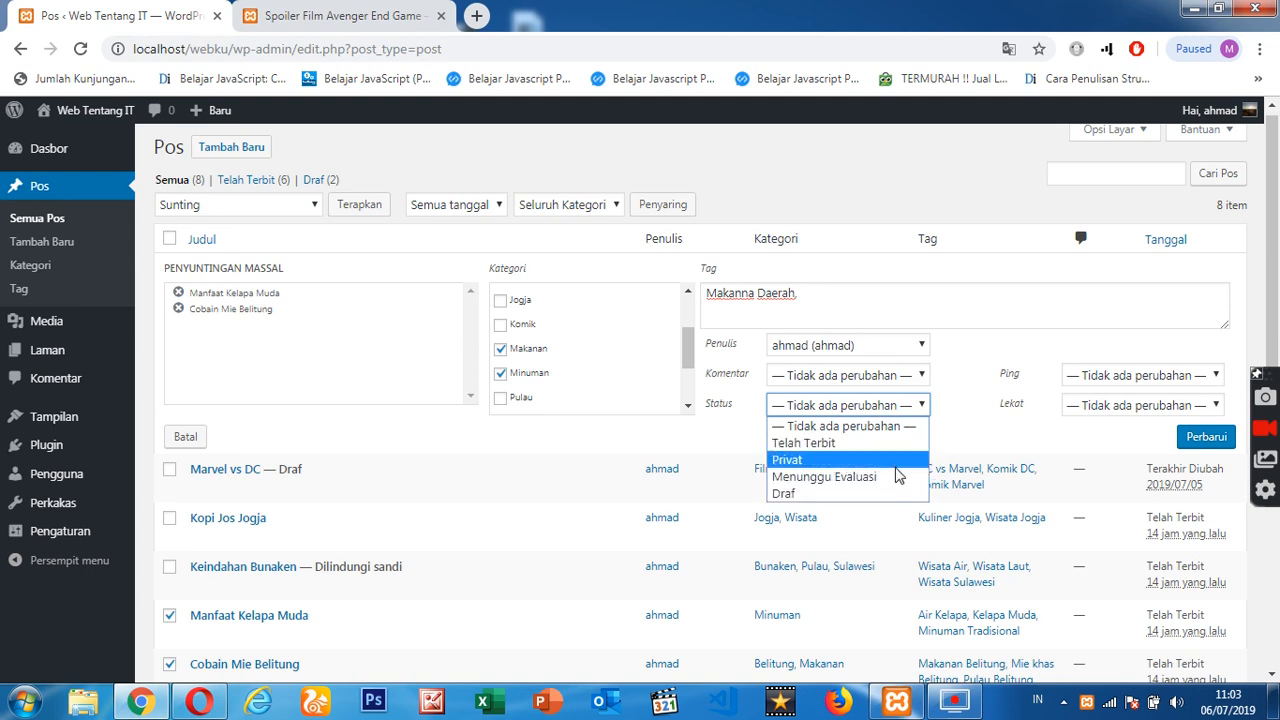
click(997, 344)
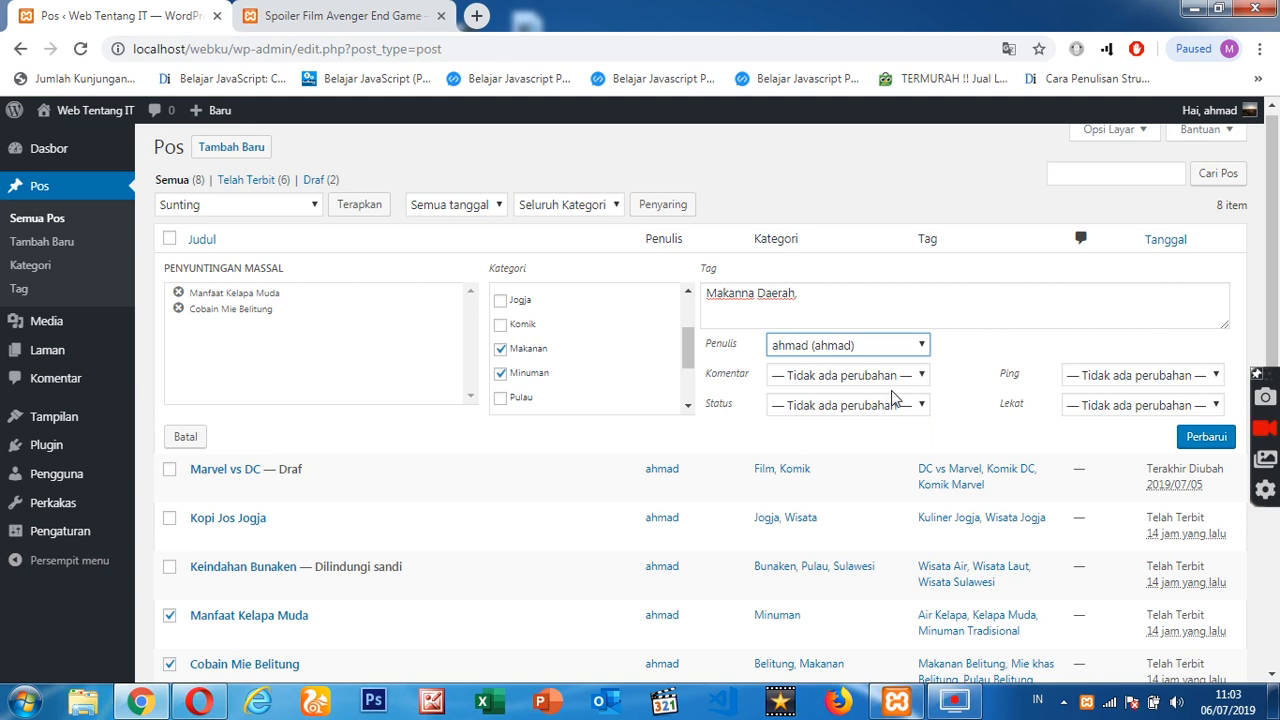
click(868, 378)
click(858, 412)
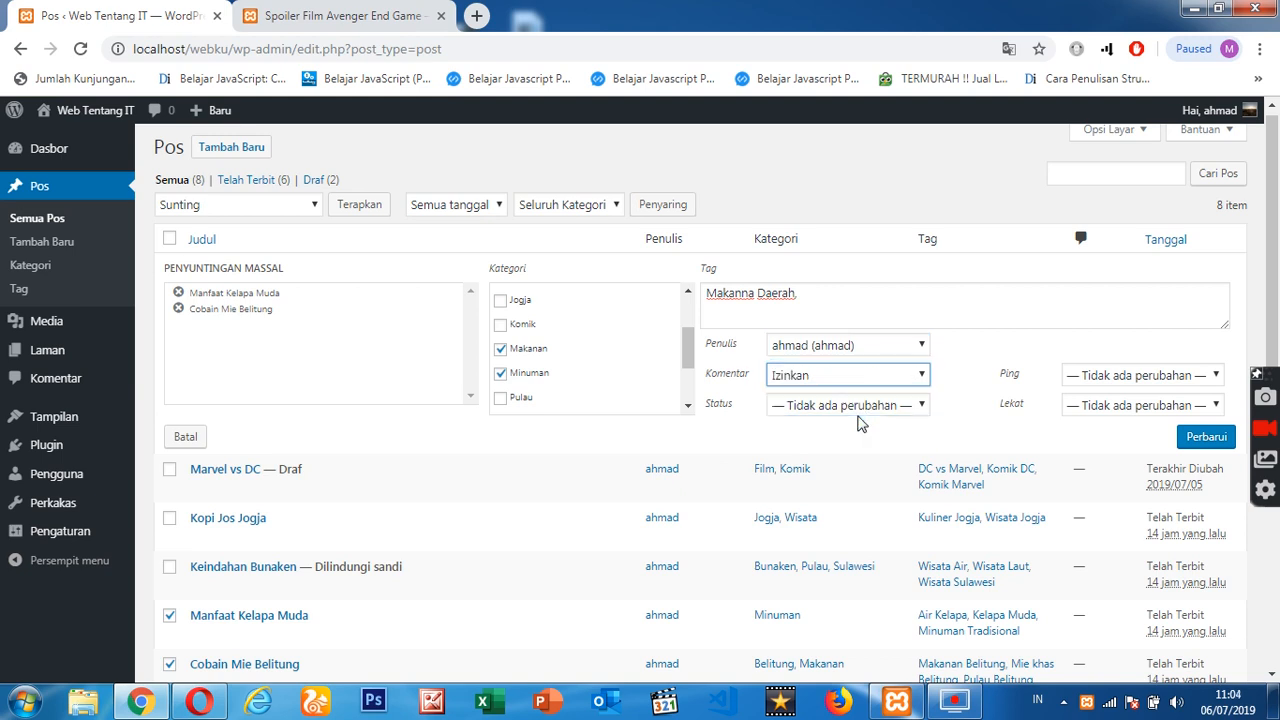
Set the status of the bulk-edited posts to Telah Terbit and apply the bulk update.
click(854, 406)
click(845, 446)
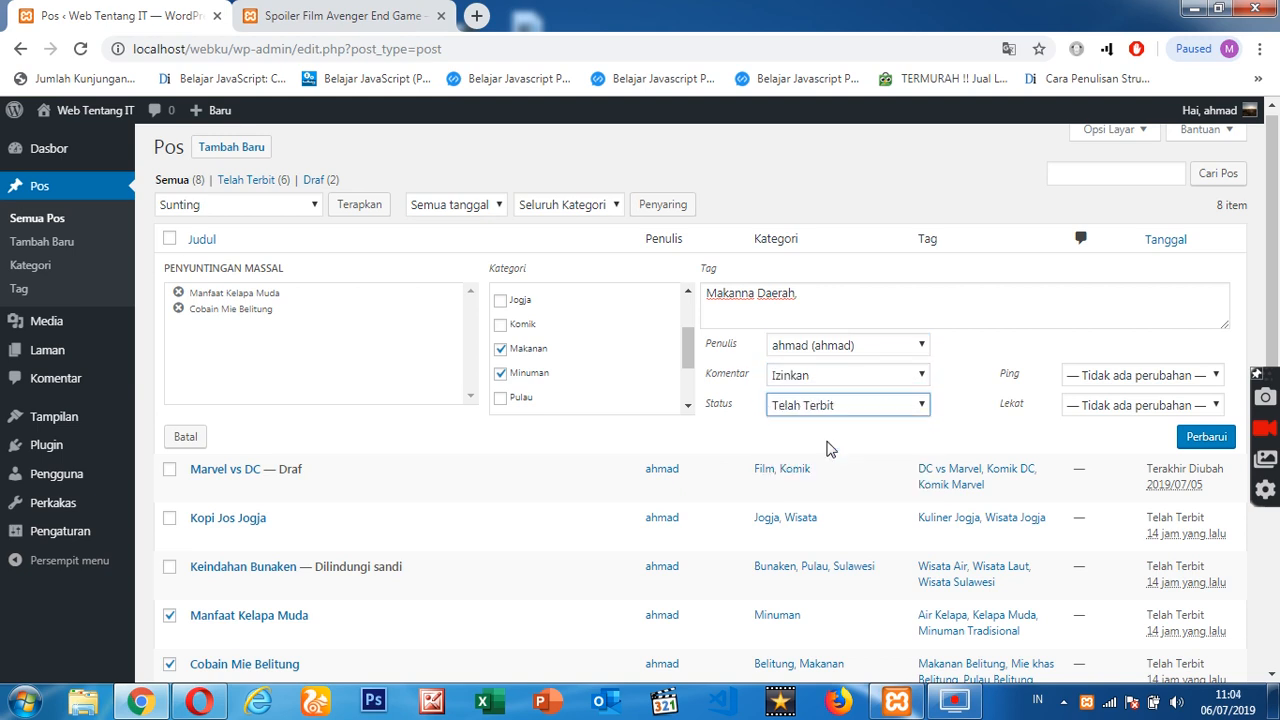
click(1214, 437)
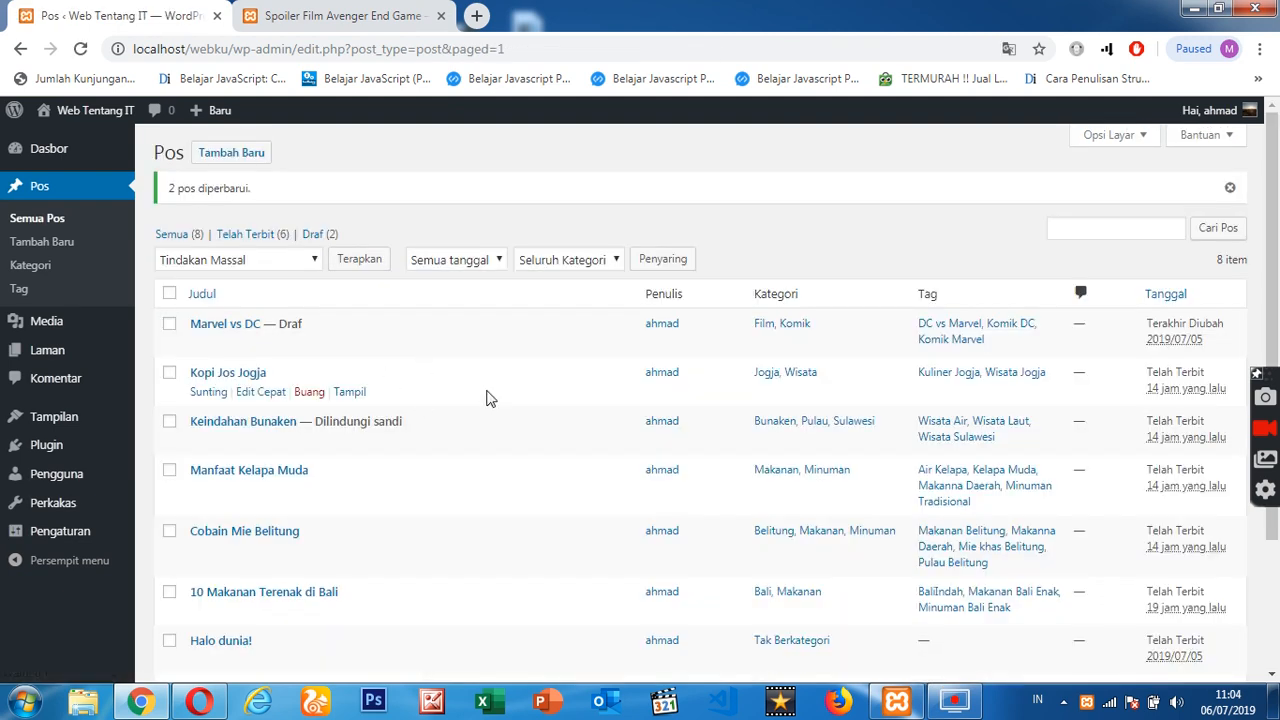
Review the categories and tags of "Manfaat Kelapa Muda" and "Cobain Mie Belitung" in the posts list.
scroll(680, 404, down, 3)
scroll(640, 403, up, 3)
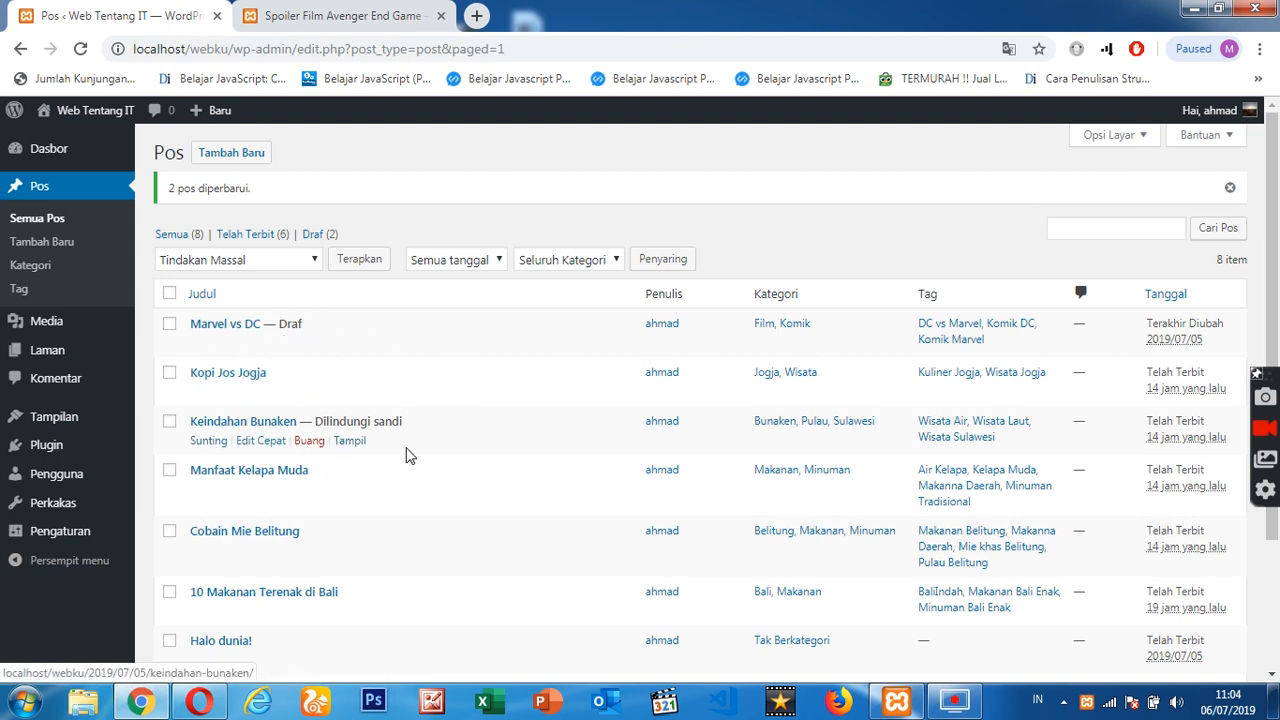
scroll(405, 445, down, 1)
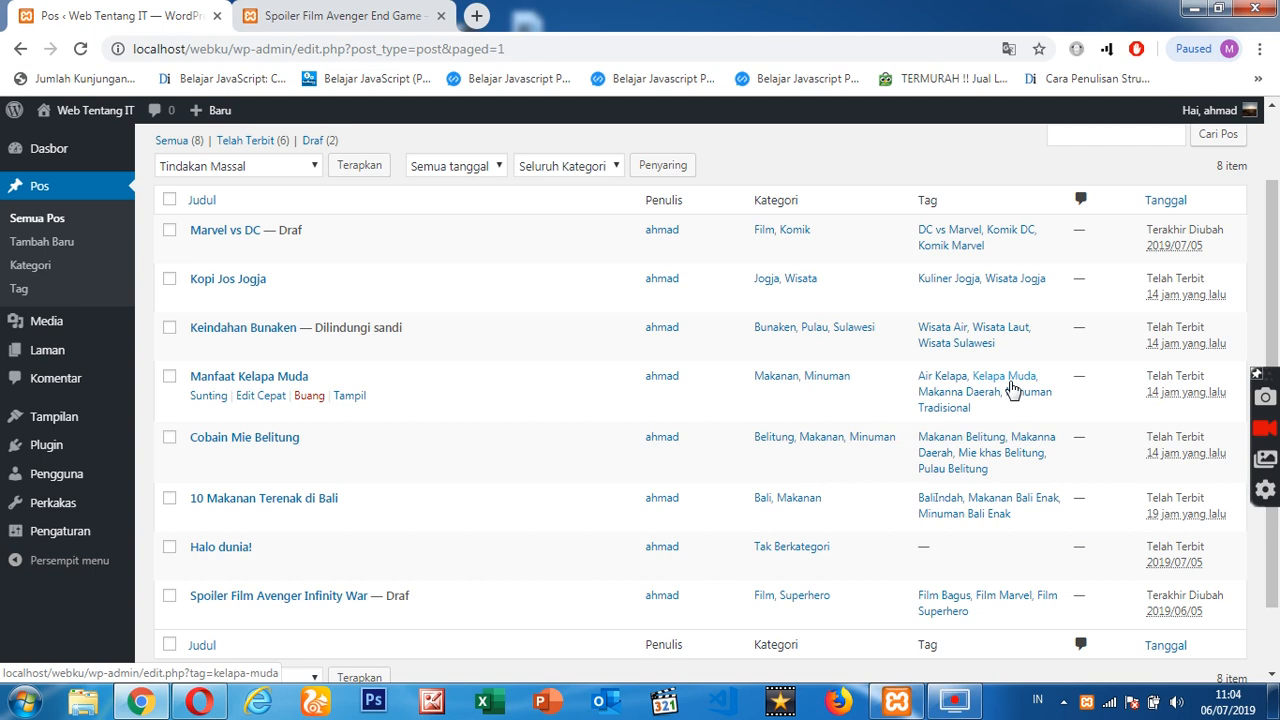
scroll(1006, 400, down, 1)
scroll(1007, 398, up, 3)
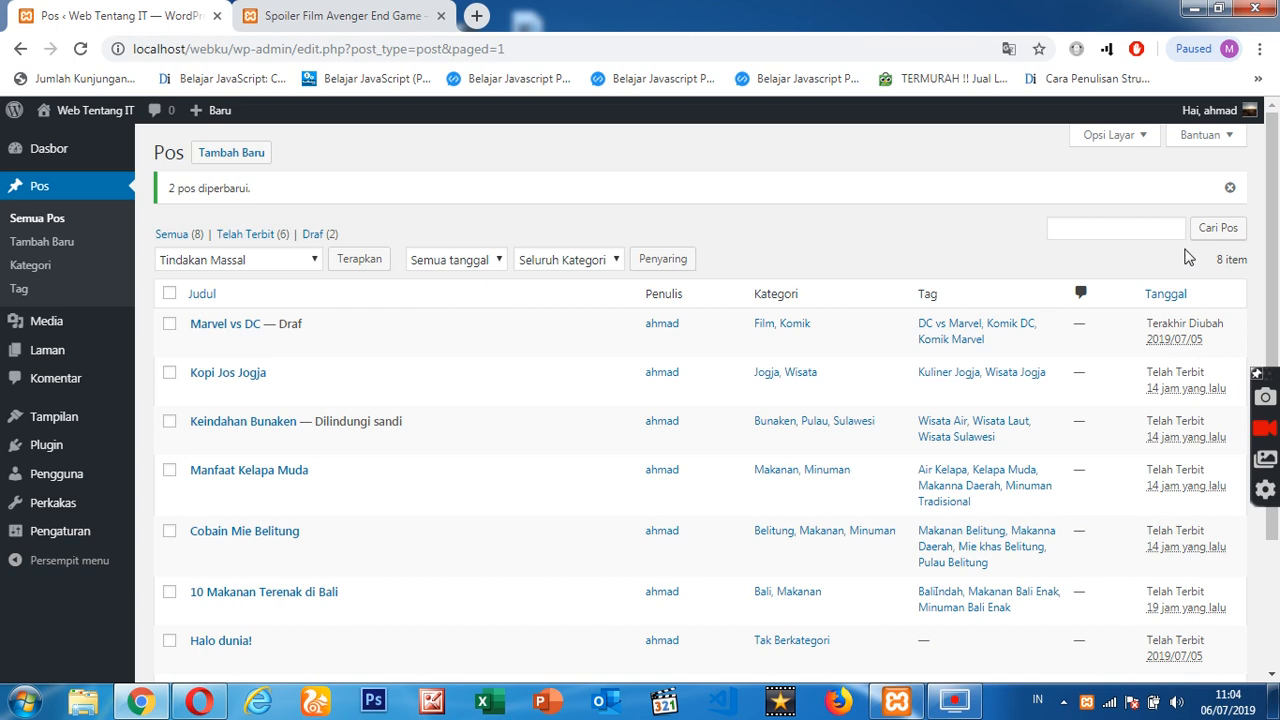
scroll(471, 400, down, 2)
scroll(571, 486, up, 2)
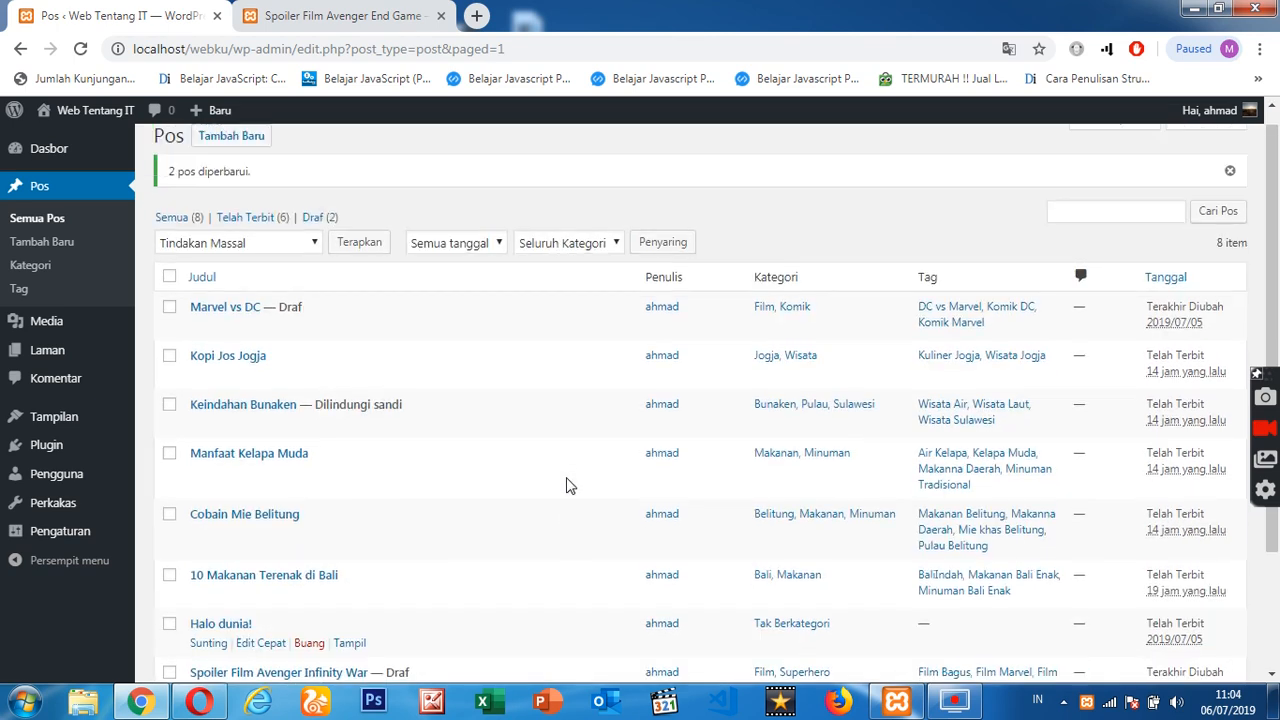
Search the posts for "kopi" and clear the search again to list all posts.
click(1091, 233)
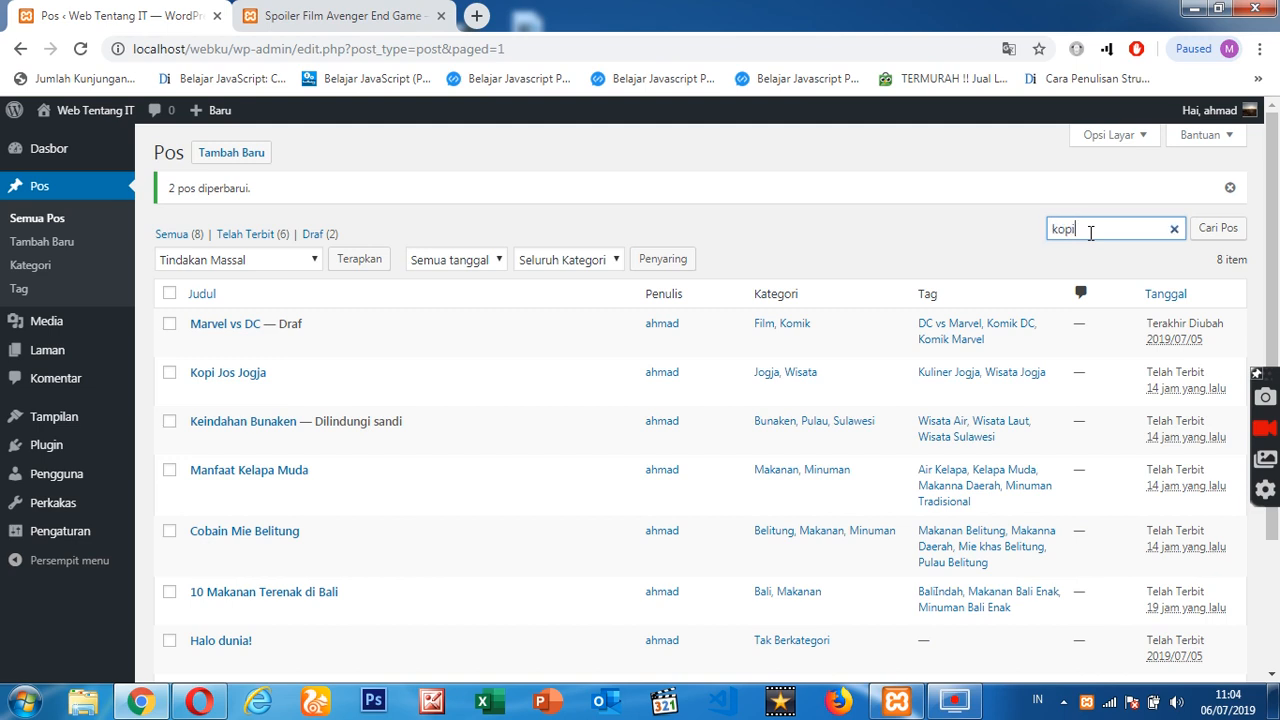
click(1225, 229)
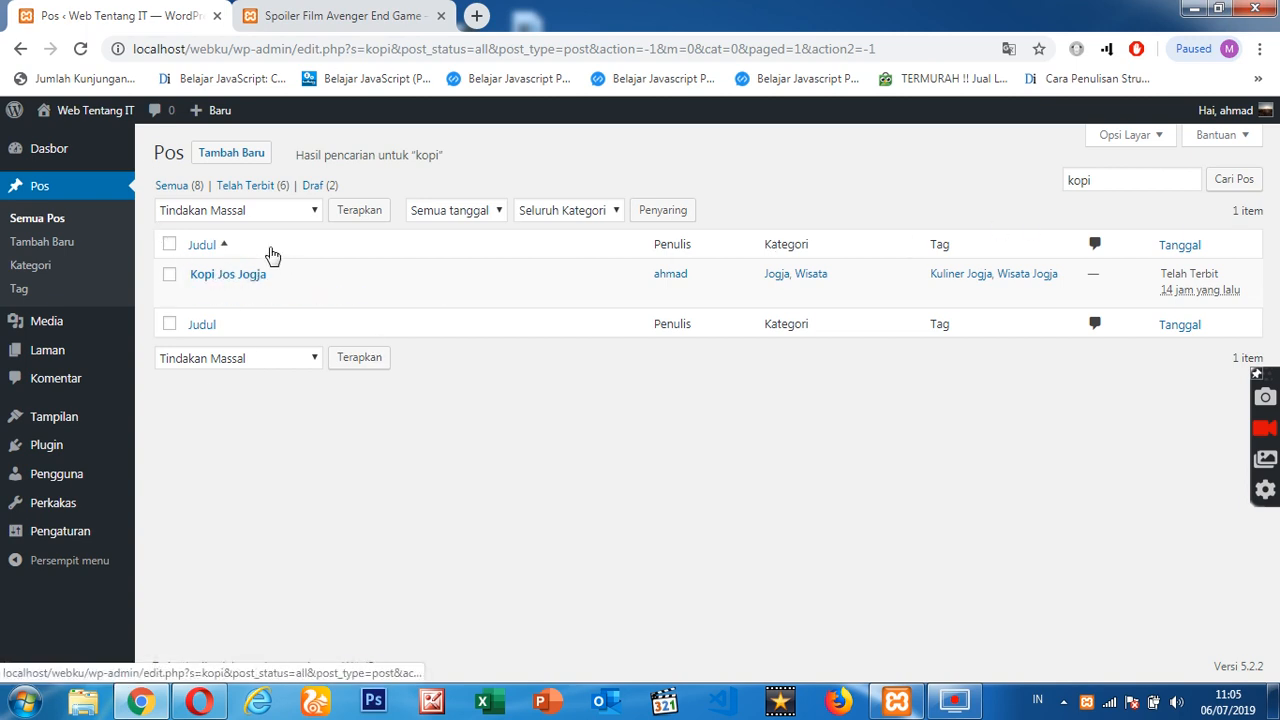
click(1119, 183)
key(BackSpace)
key(BackSpace)
key(BackSpace)
key(BackSpace)
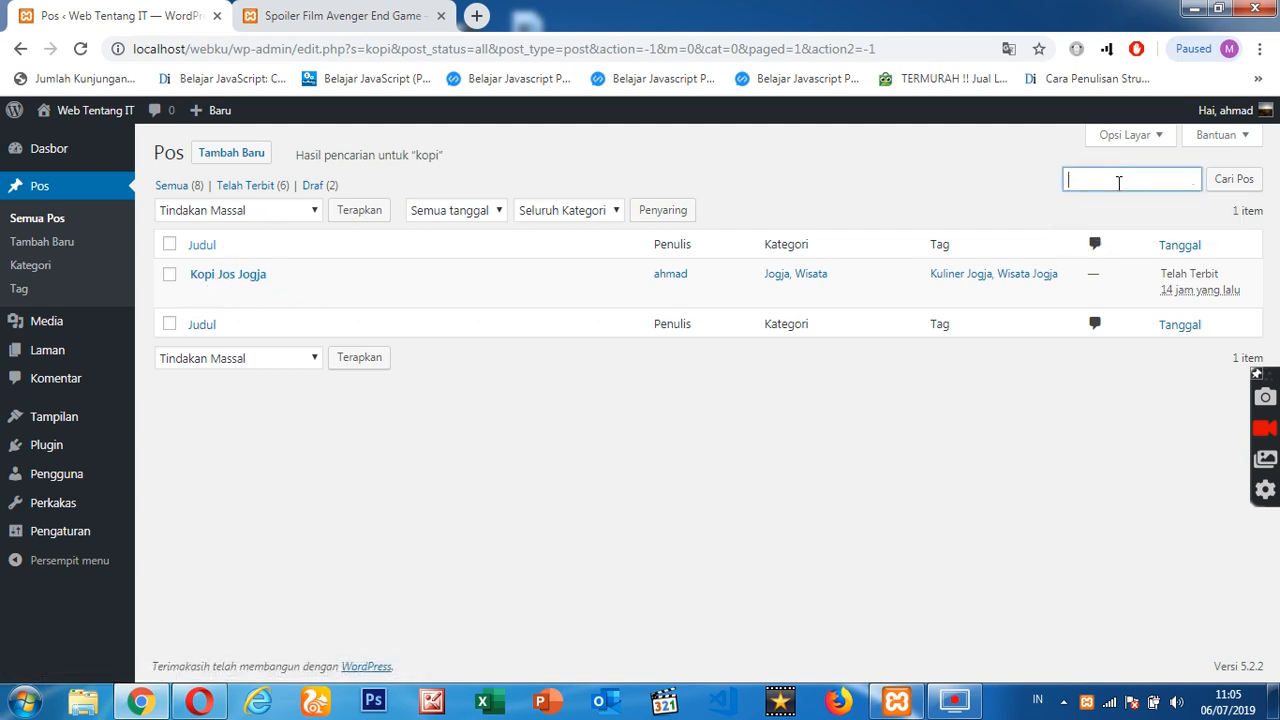
click(1233, 185)
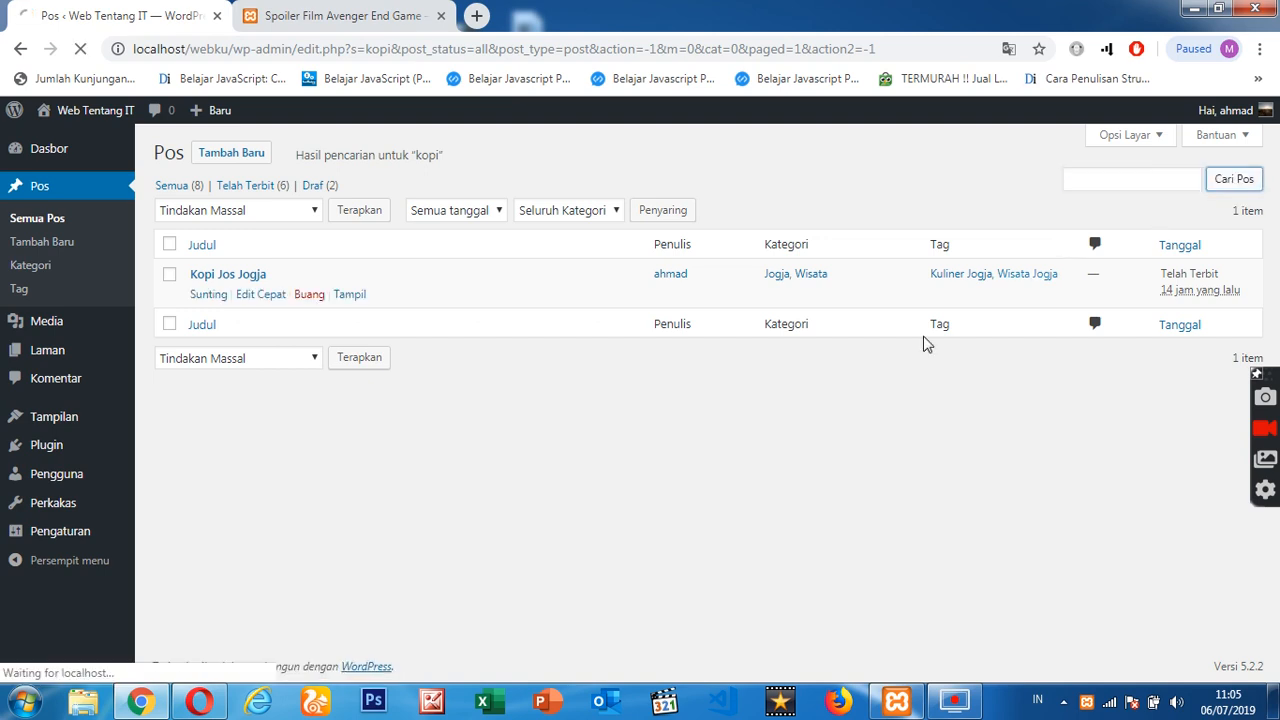
Filter the posts list by the category Bali.
click(572, 213)
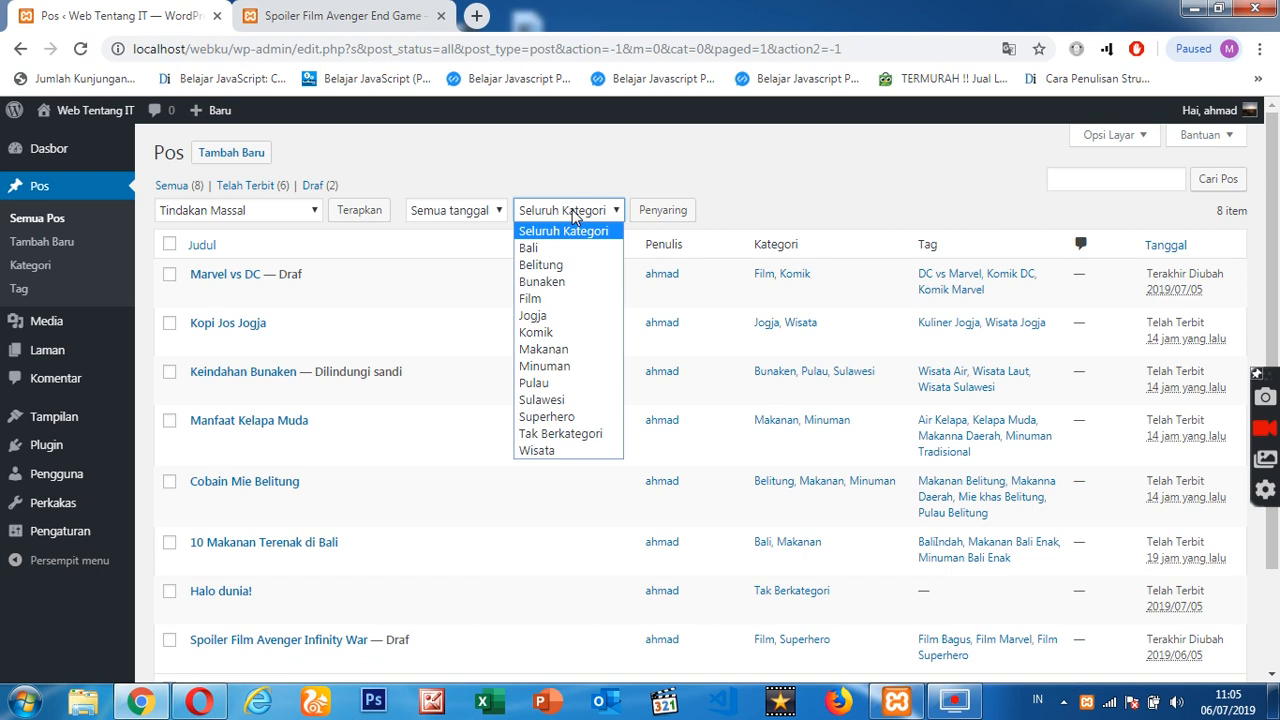
click(575, 217)
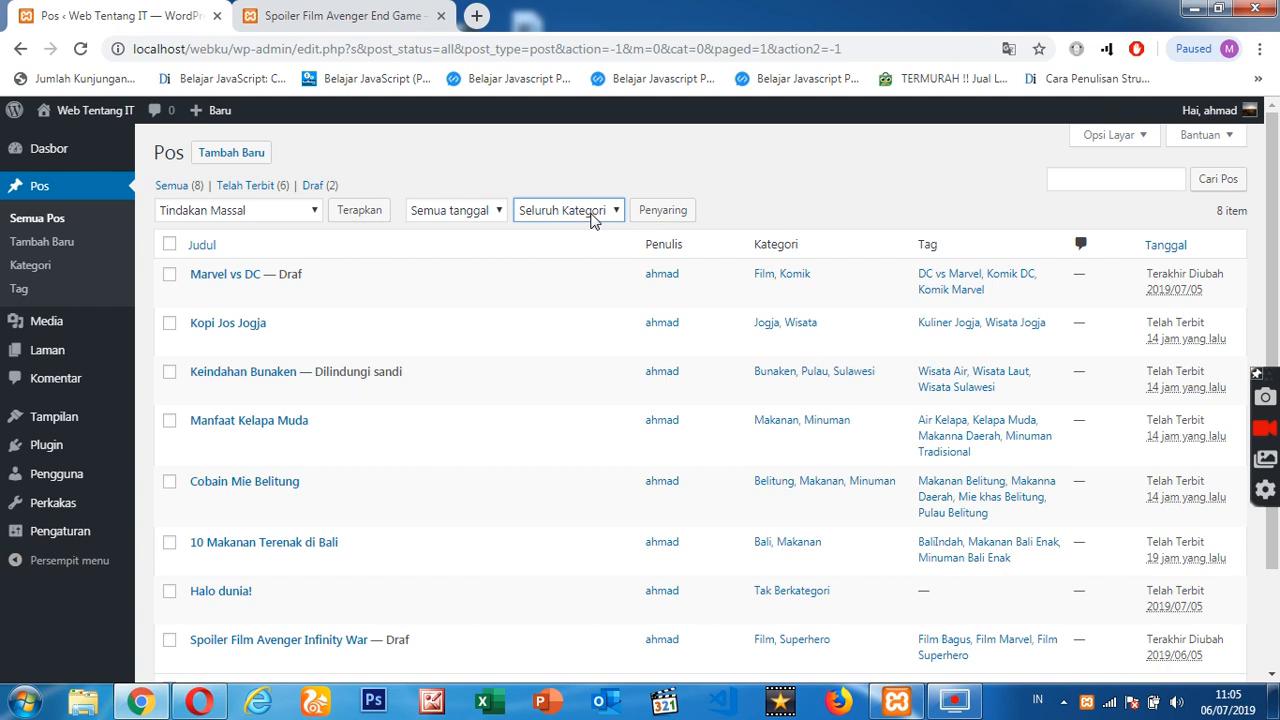
click(592, 220)
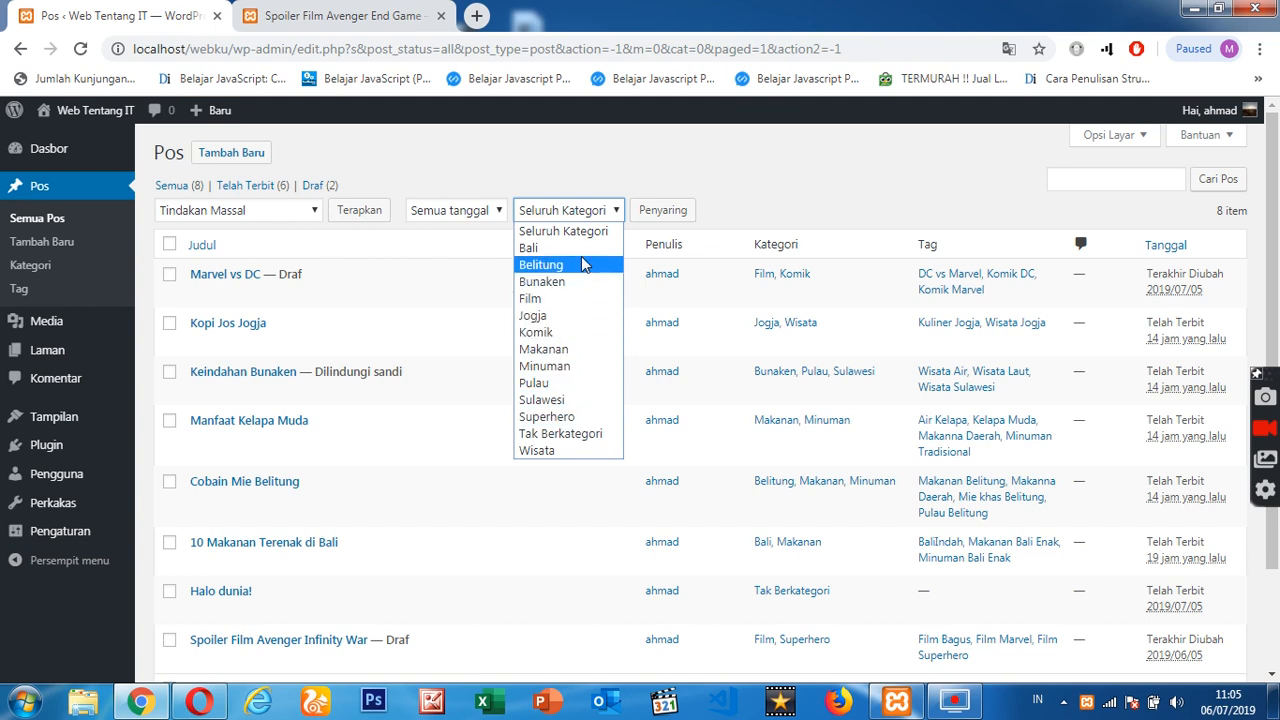
click(582, 256)
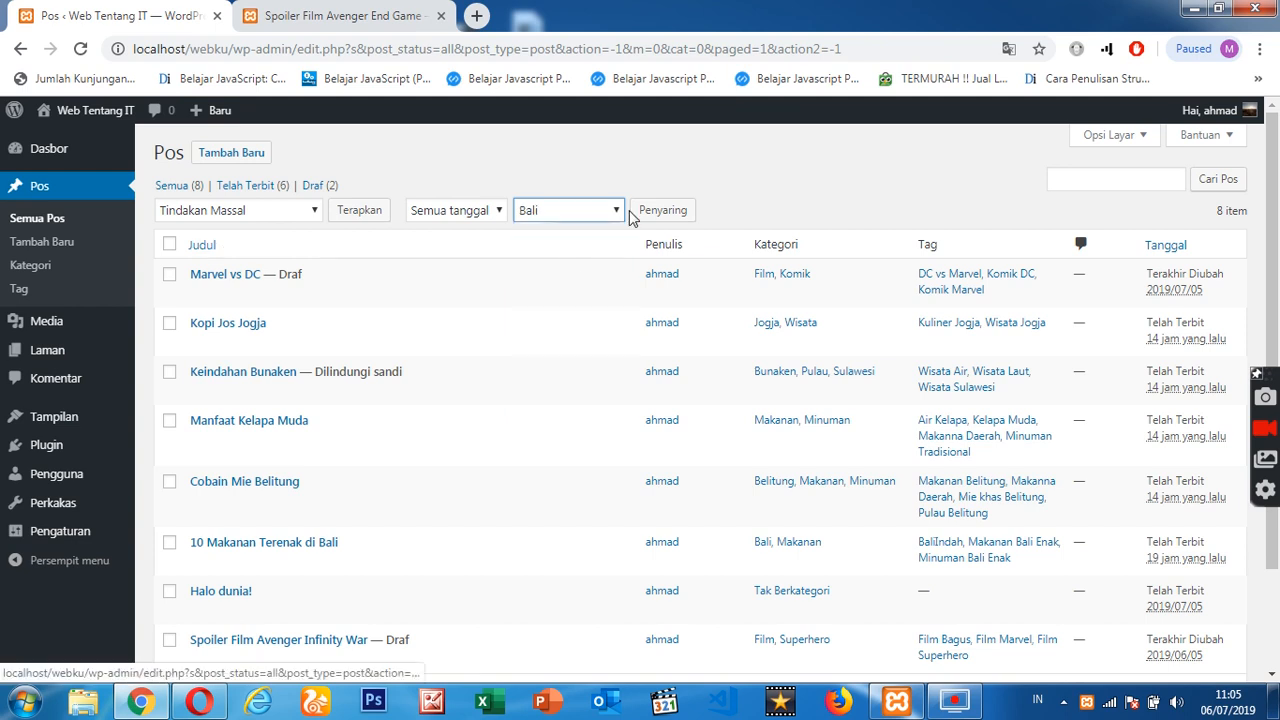
click(660, 210)
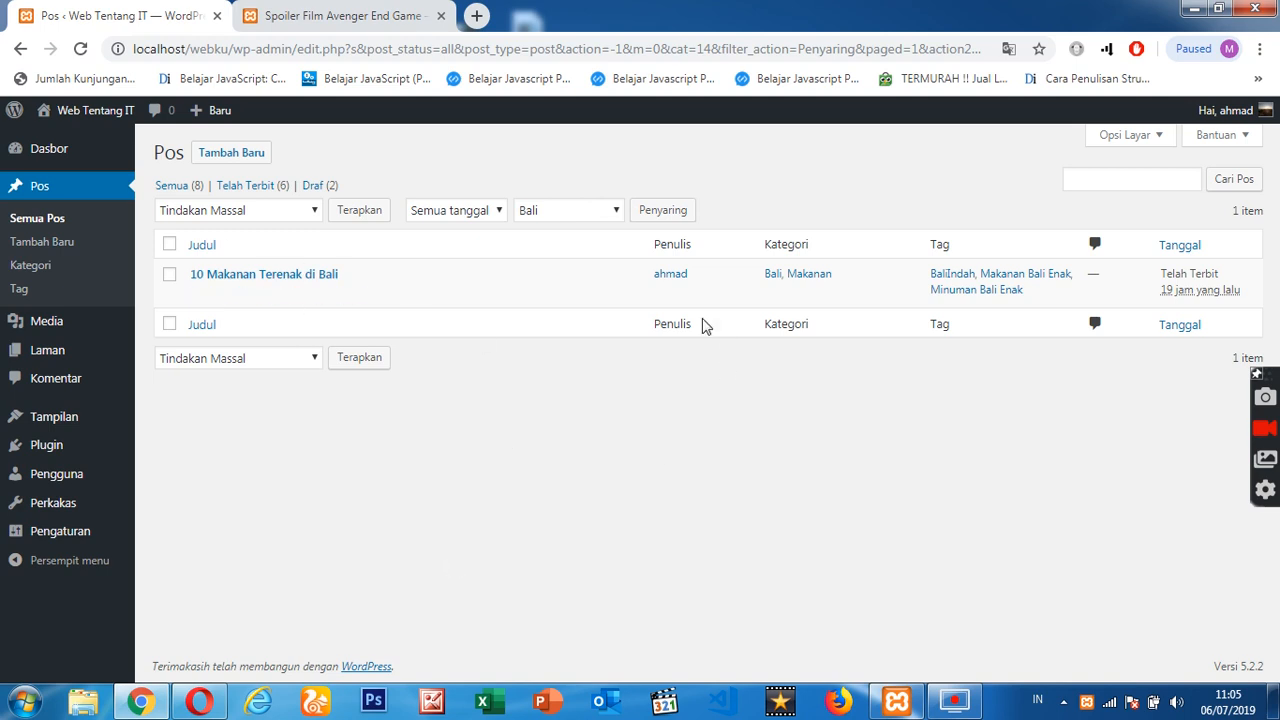
Change the category filter of the posts list to Makanan and apply it.
click(590, 216)
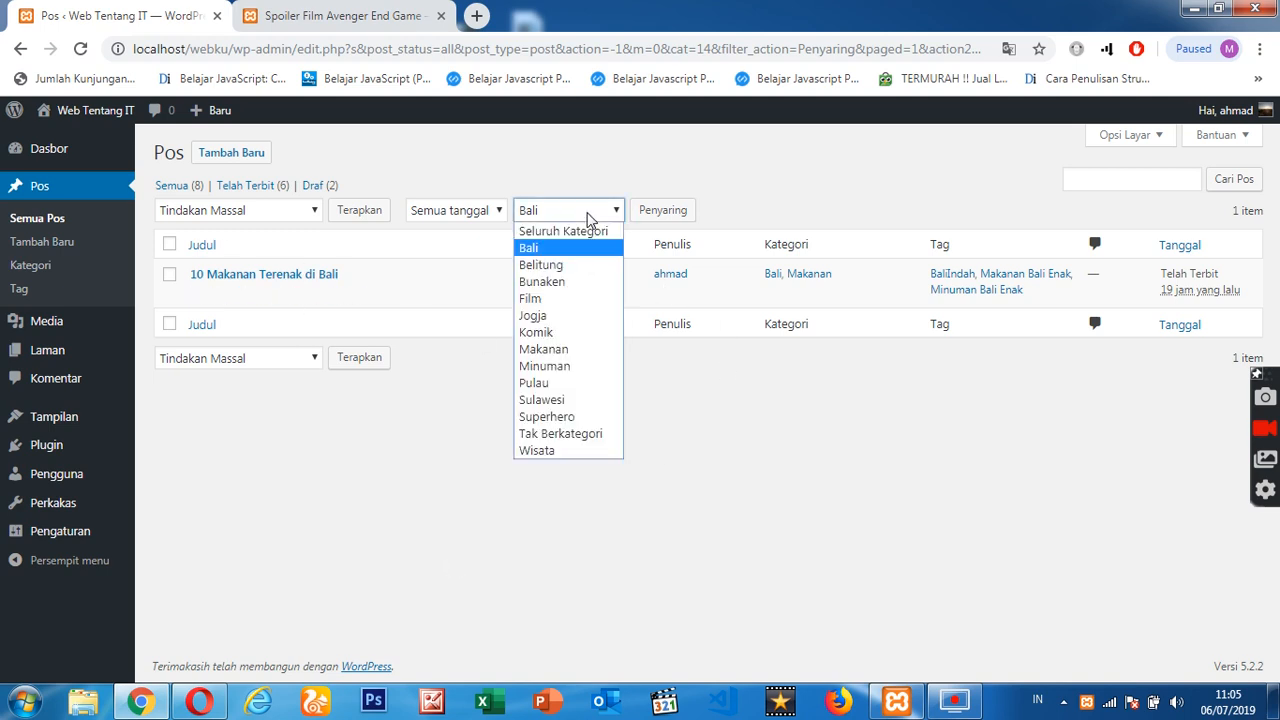
click(563, 350)
click(656, 222)
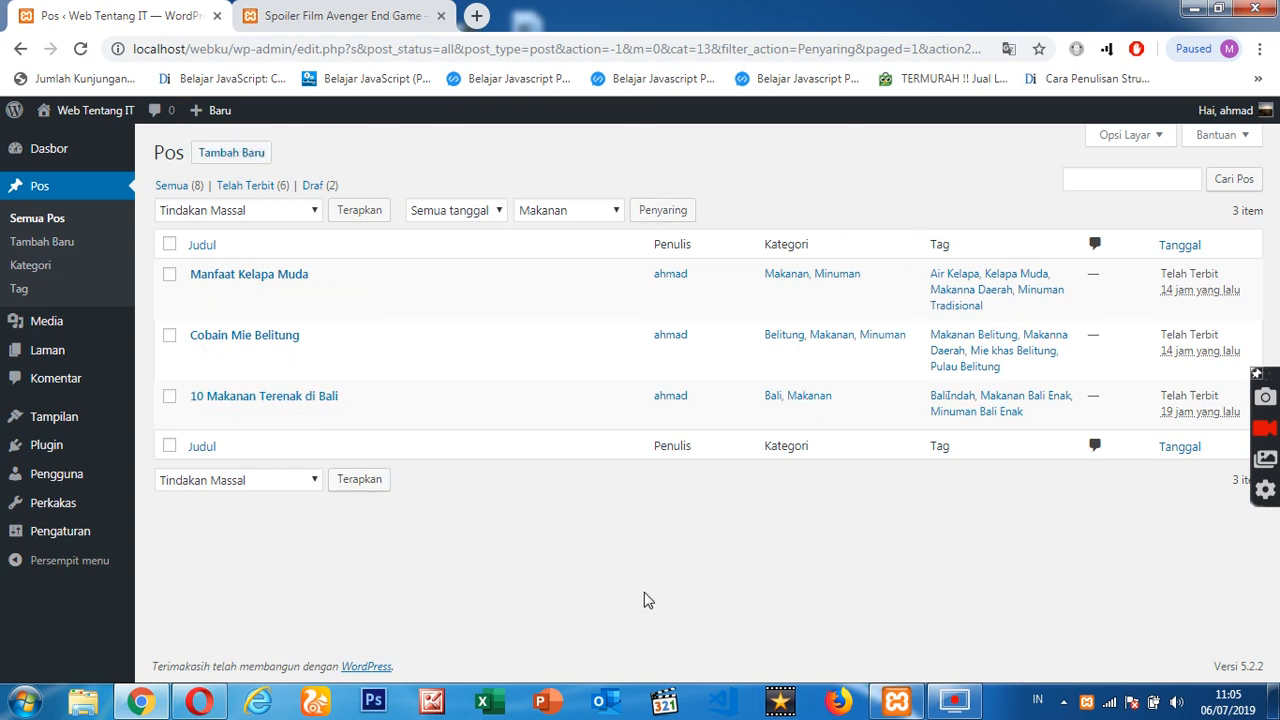
Narrow the Makanan posts to the month Juli 2019.
click(482, 218)
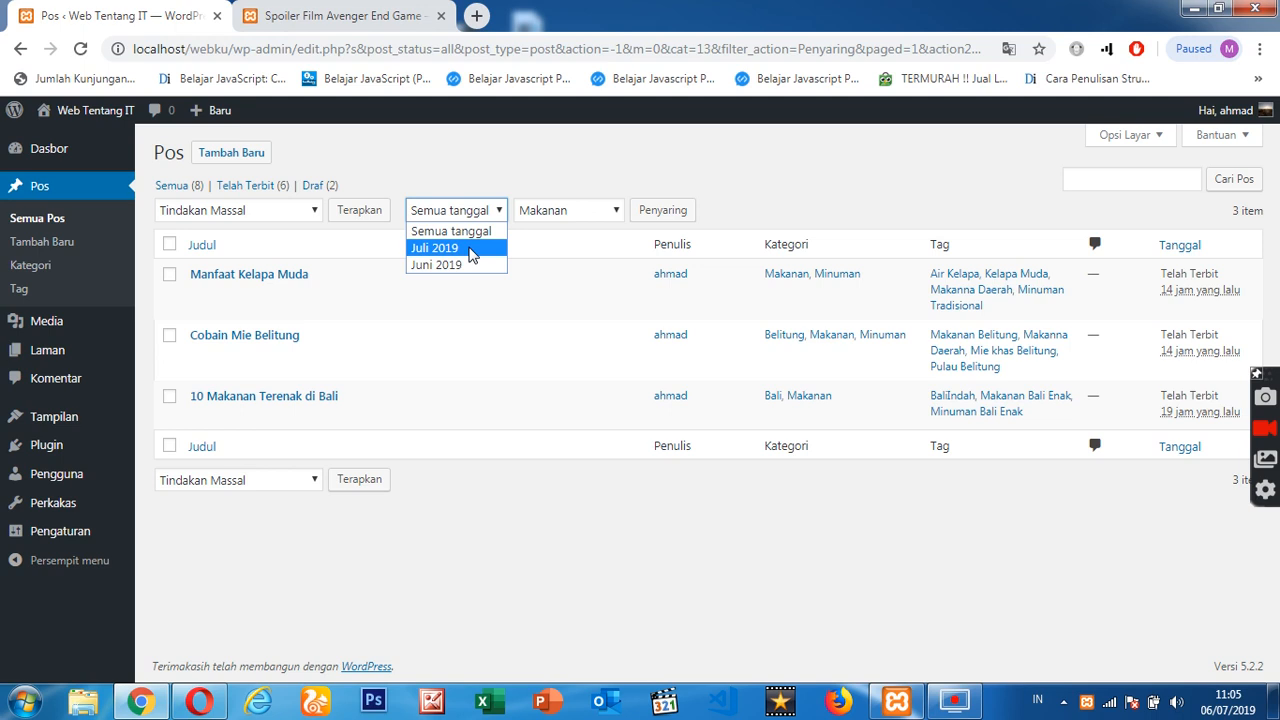
click(472, 255)
click(657, 211)
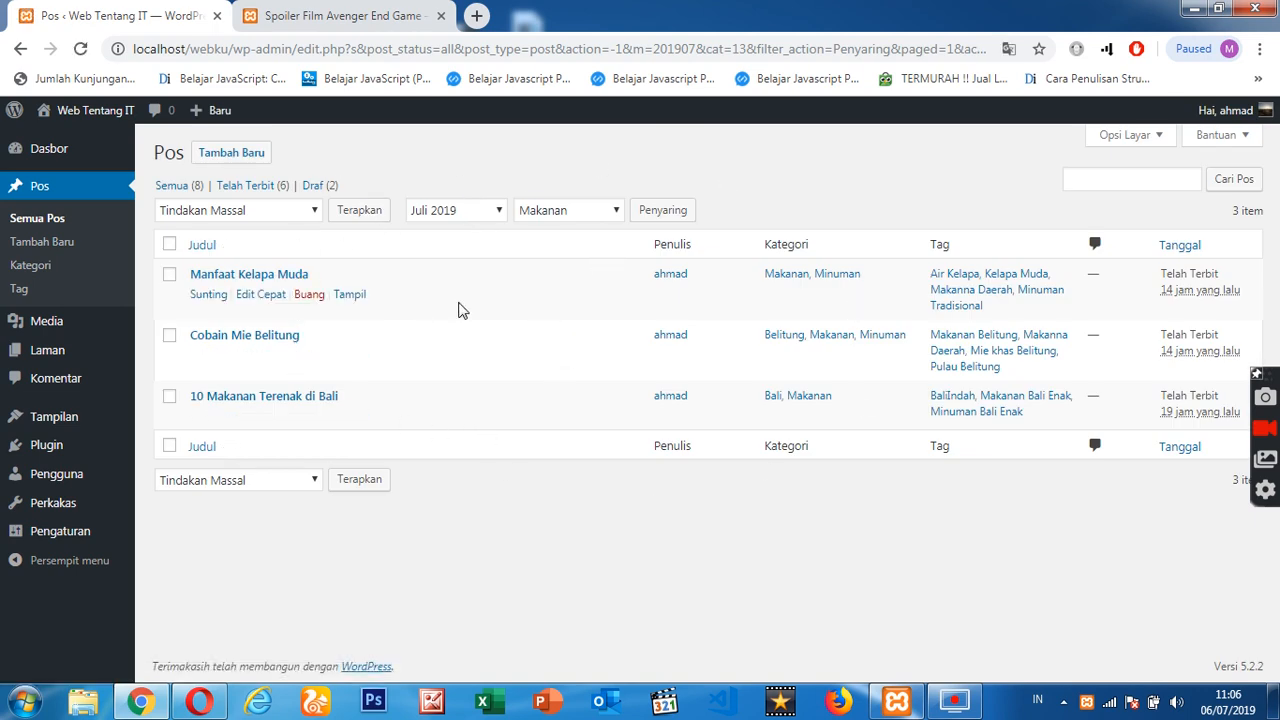
Switch the date filter of the Makanan posts to Juni 2019 and apply it.
click(485, 212)
click(470, 265)
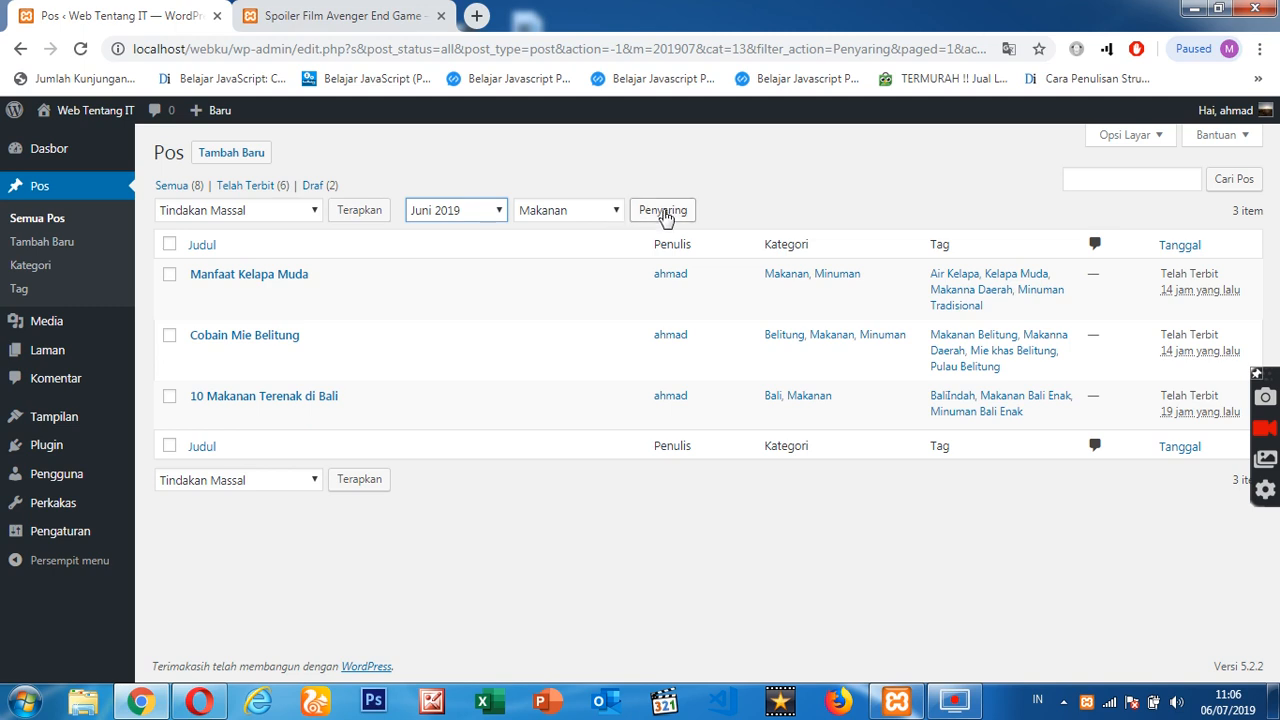
click(663, 211)
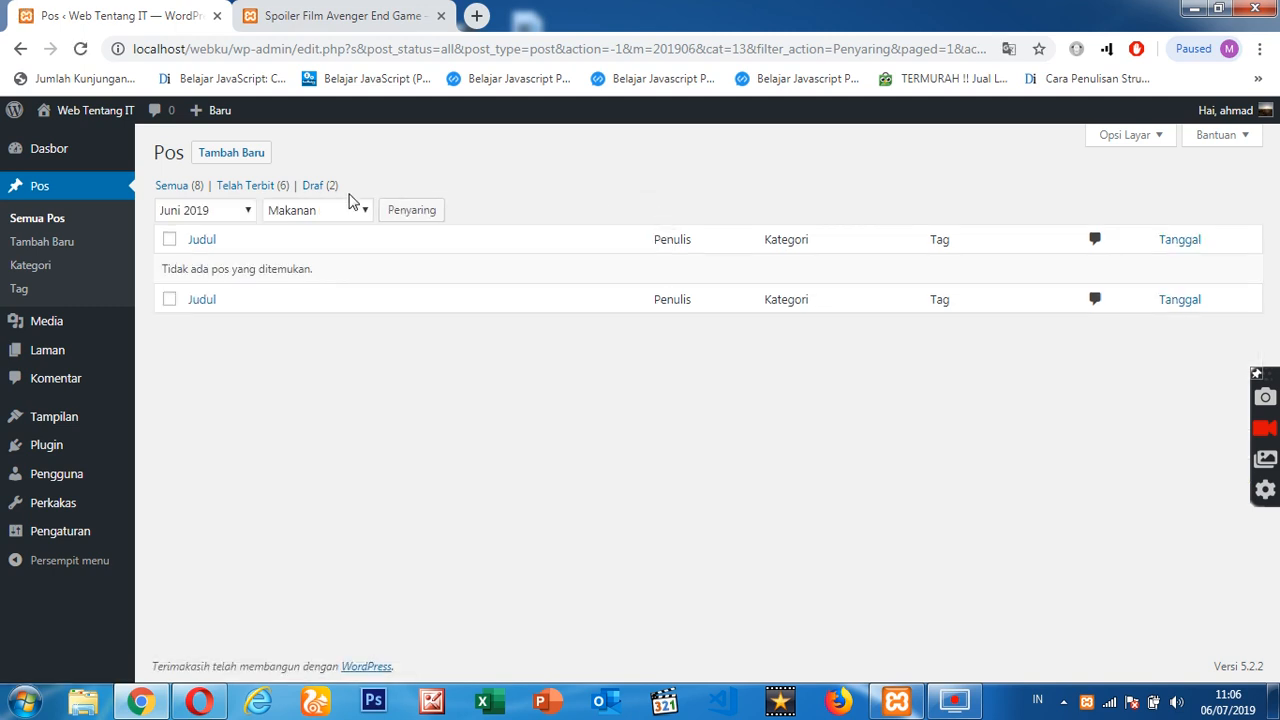
Reset the filters to Semua tanggal and Seluruh Kategori, and review the full posts list.
click(240, 211)
click(215, 229)
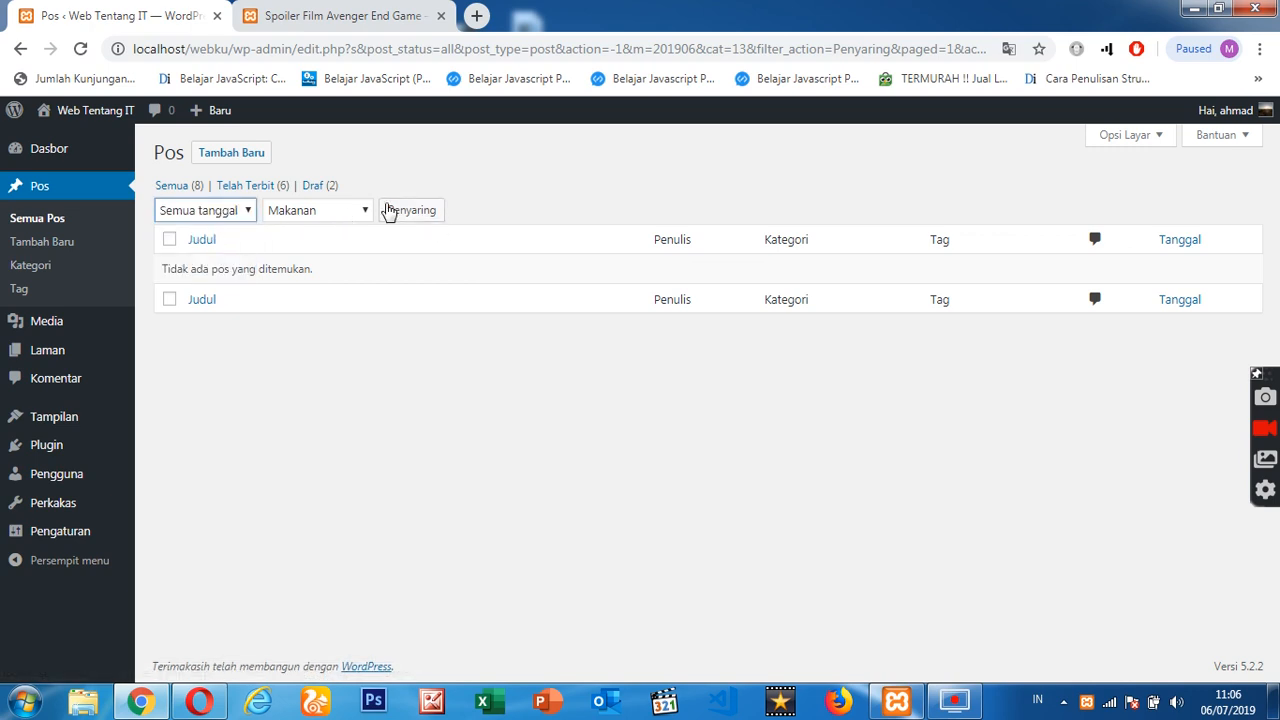
click(355, 211)
click(332, 235)
click(409, 211)
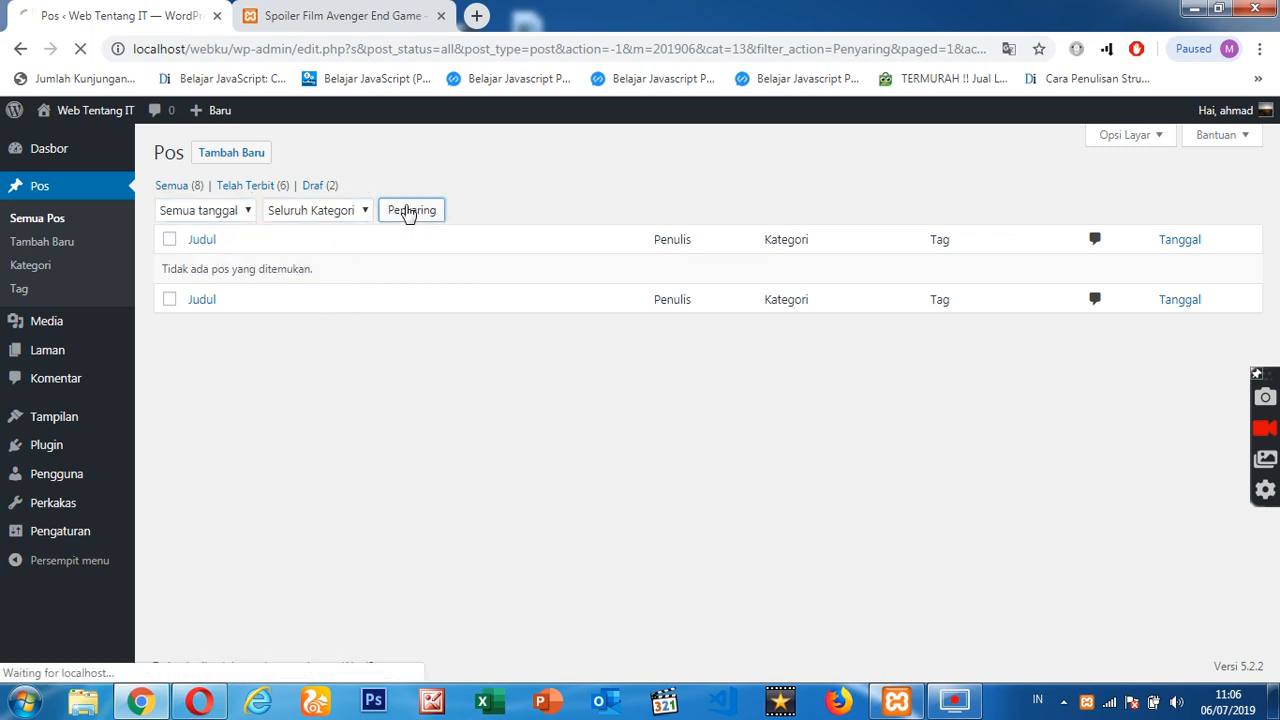
scroll(611, 352, down, 2)
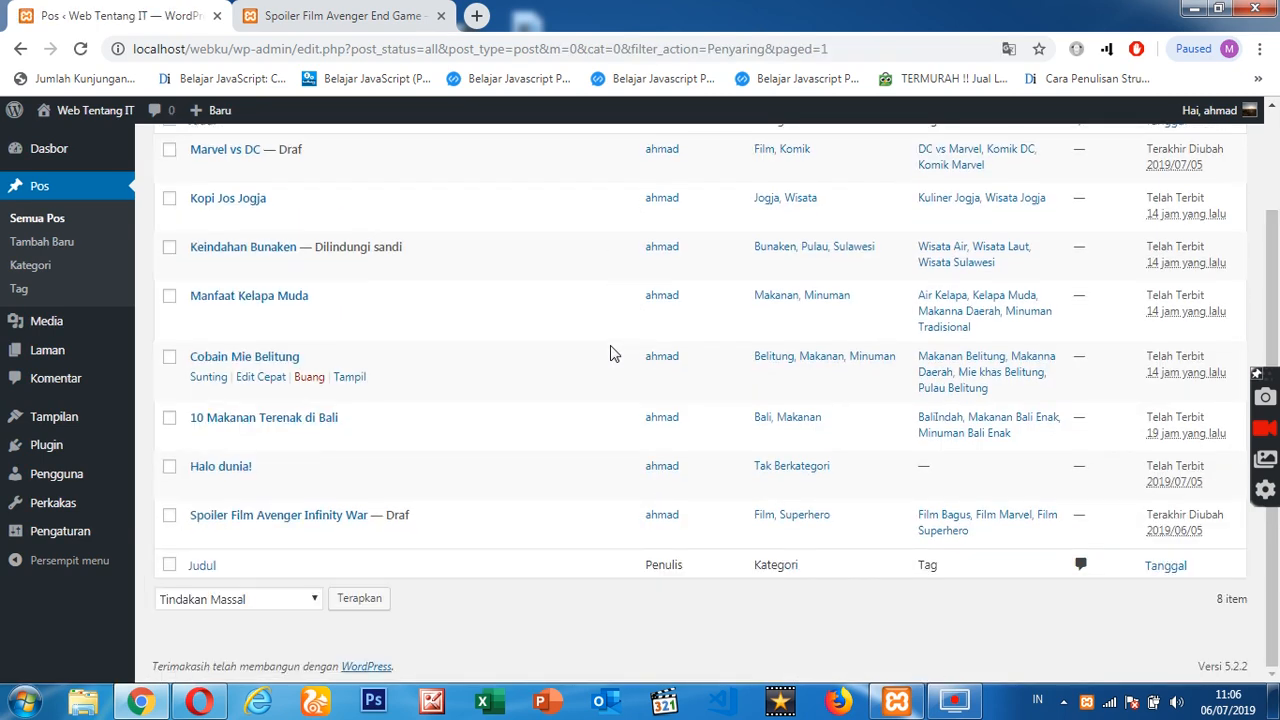
scroll(486, 549, up, 2)
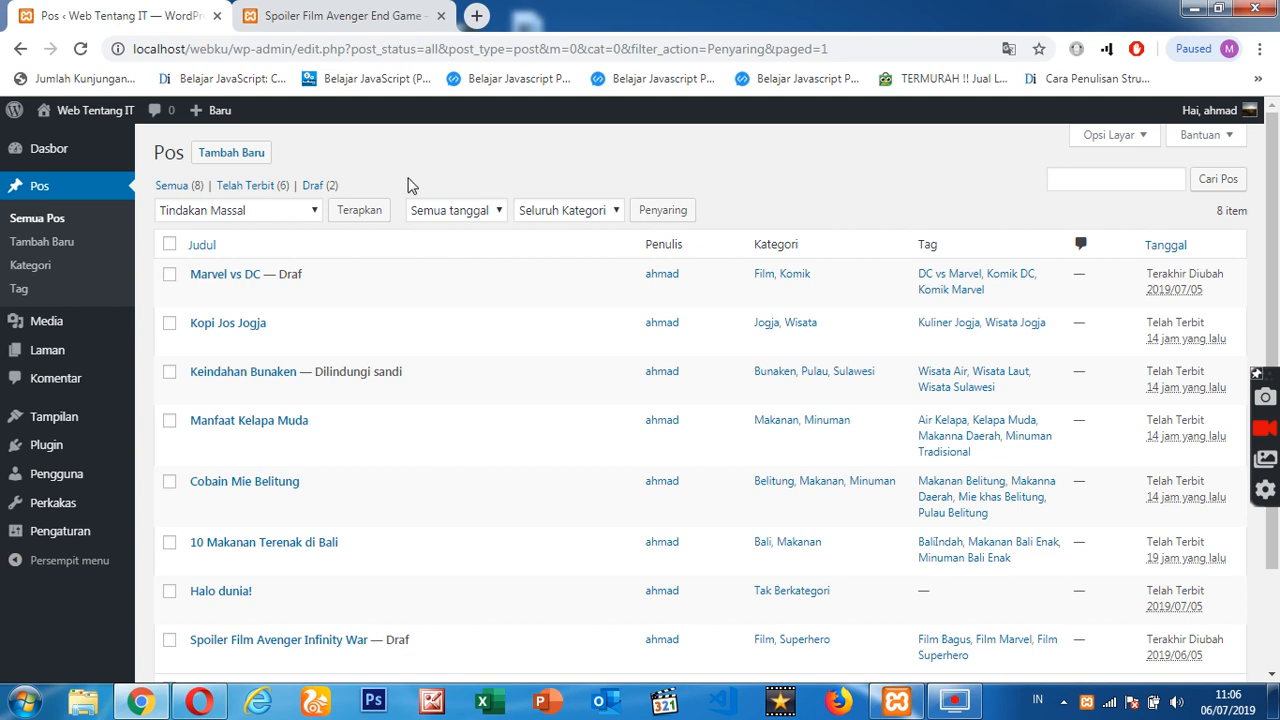
Open the Keindahan Bunaken post in a new browser tab and look over its password-protected page.
mouse_move(300, 367)
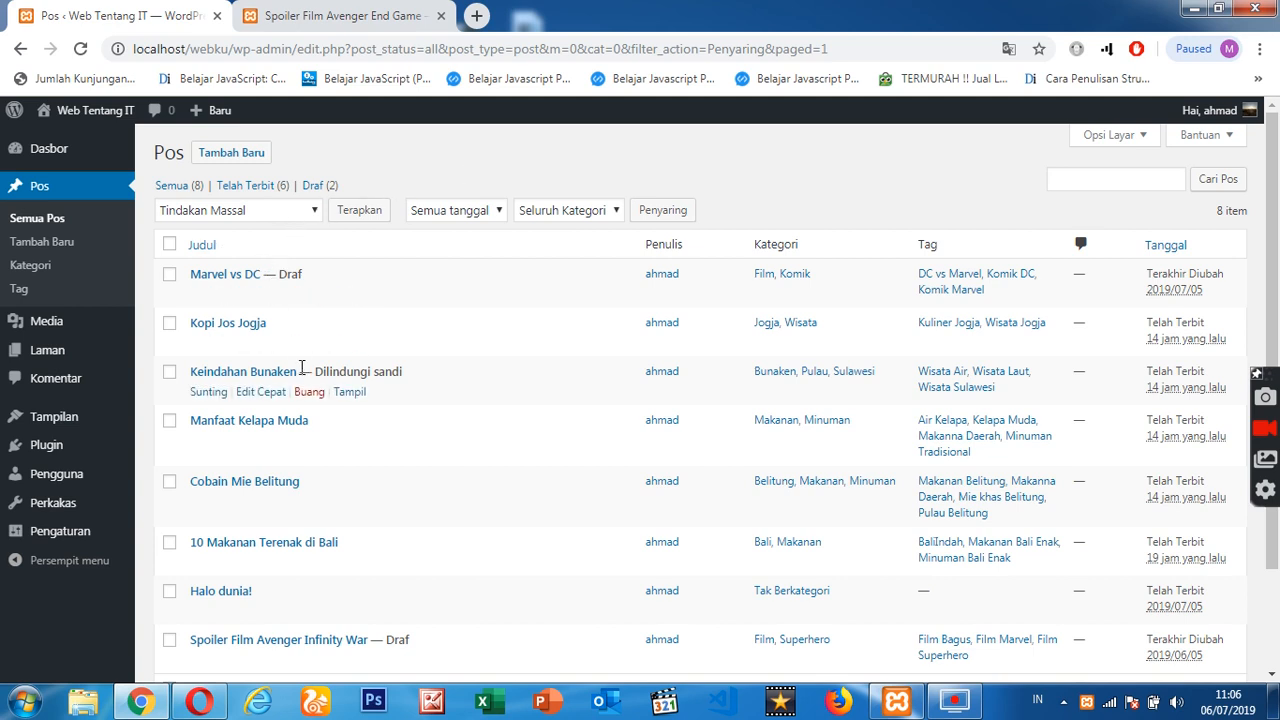
right_click(350, 401)
click(429, 409)
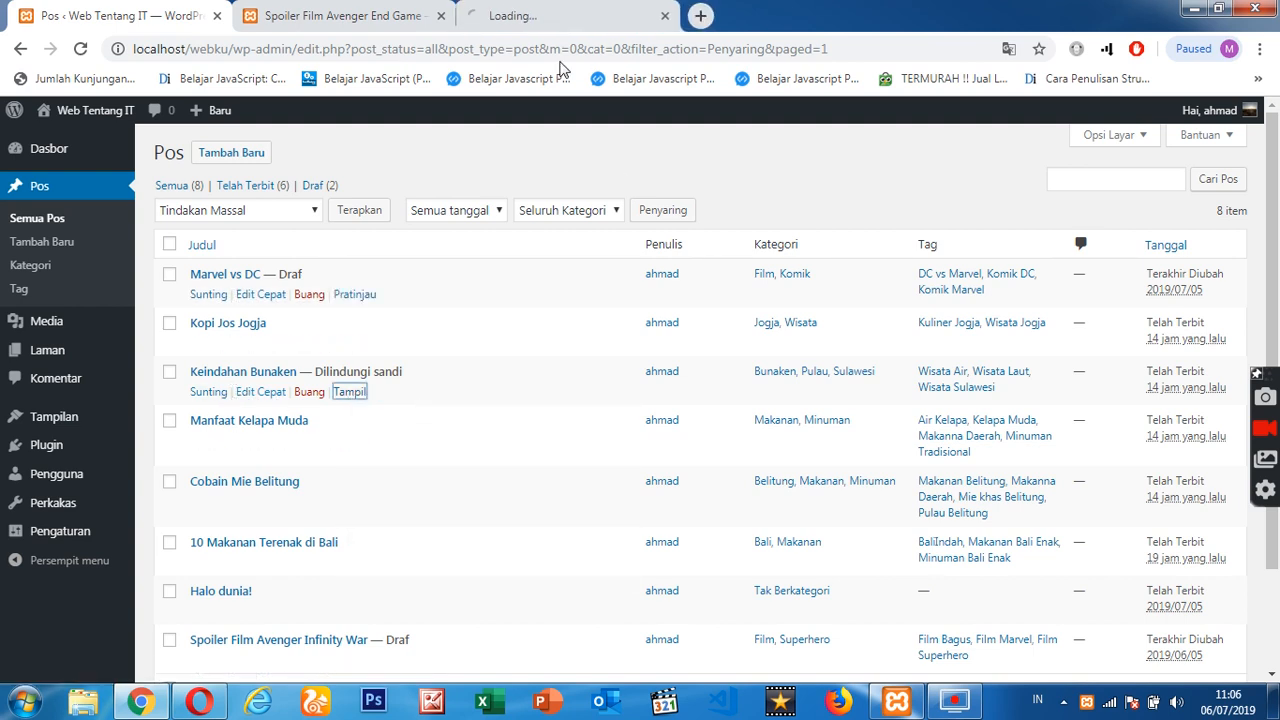
click(515, 10)
scroll(548, 400, down, 3)
scroll(951, 271, up, 3)
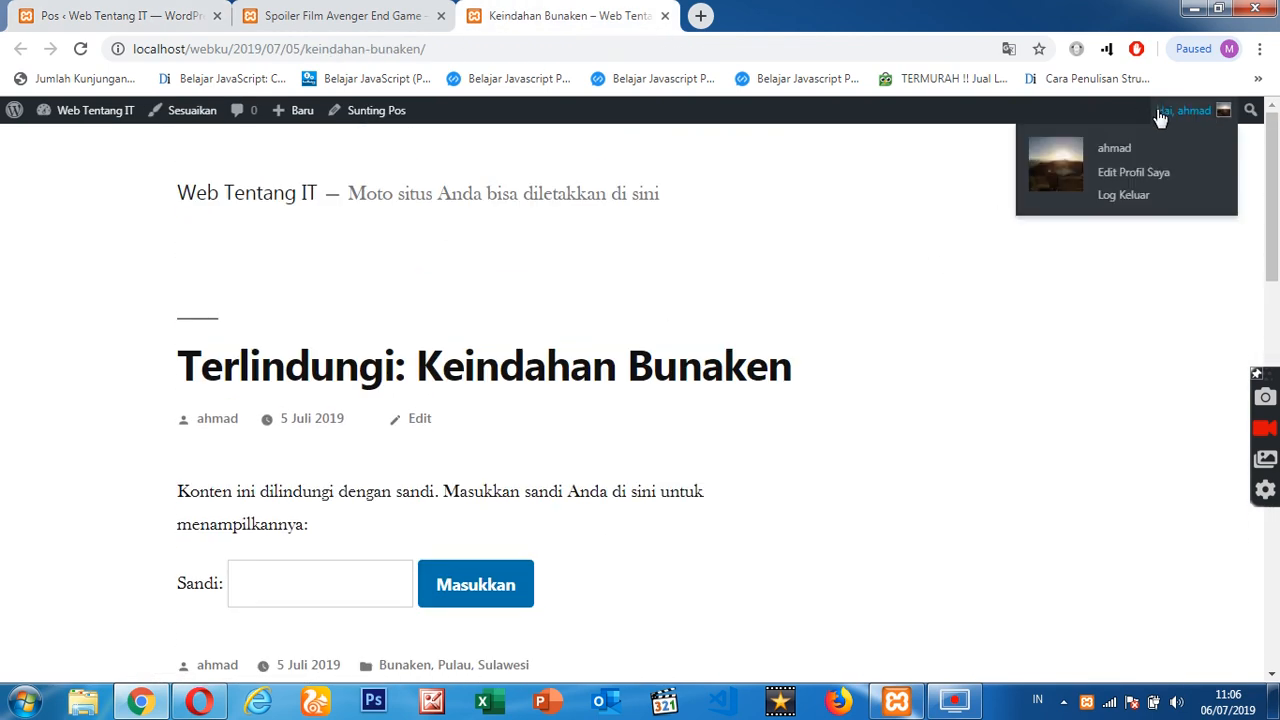
scroll(906, 320, down, 5)
scroll(909, 322, up, 5)
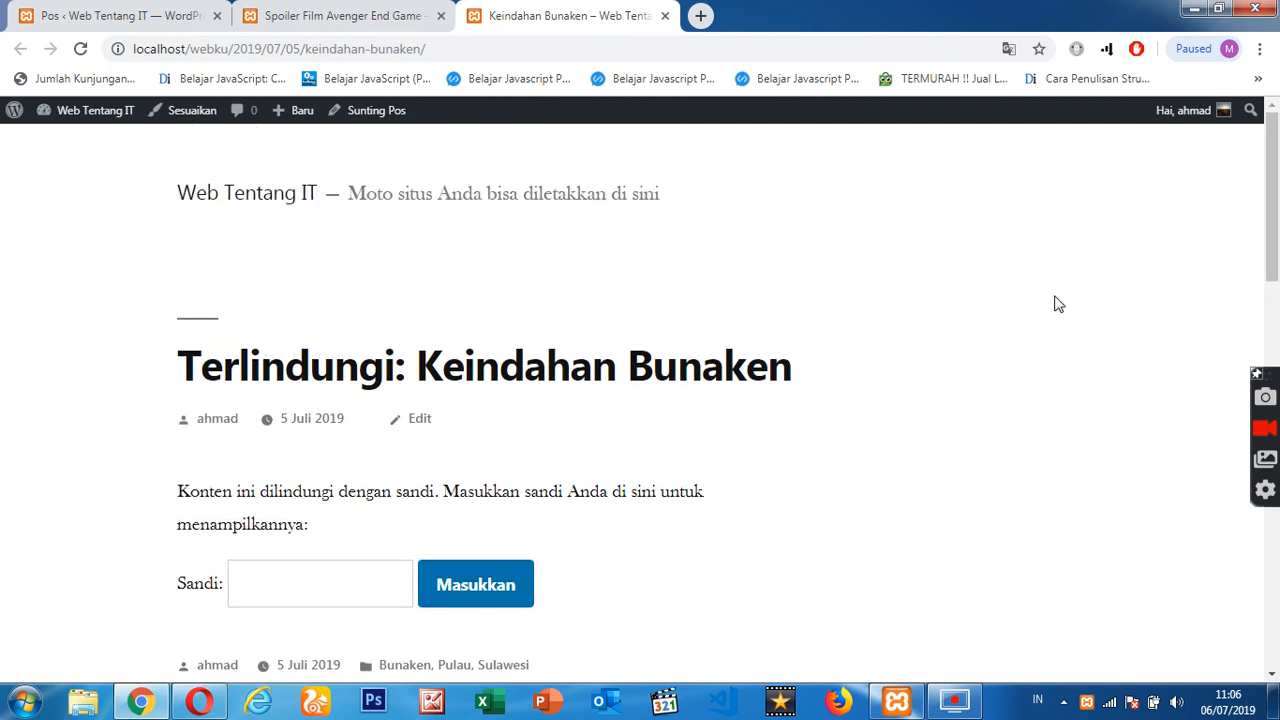
scroll(954, 349, down, 3)
scroll(360, 569, up, 3)
Unlock the protected Keindahan Bunaken post by entering and submitting the post password.
click(354, 576)
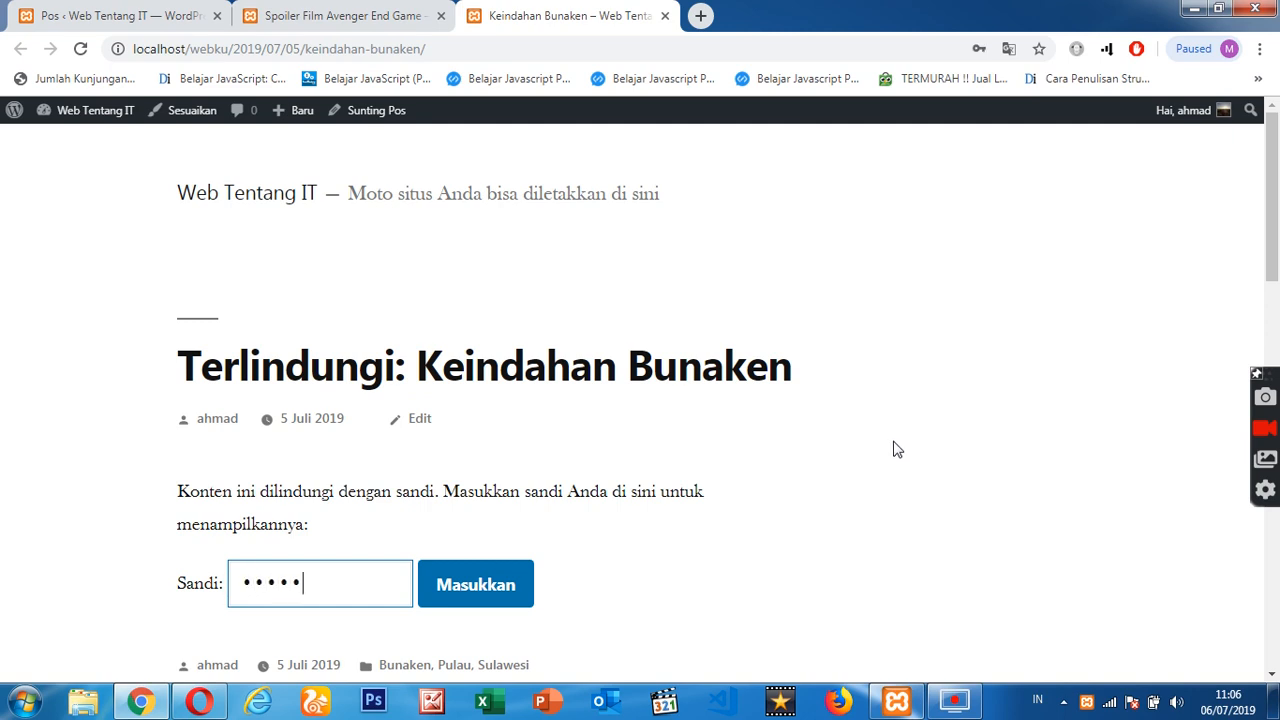
key(Return)
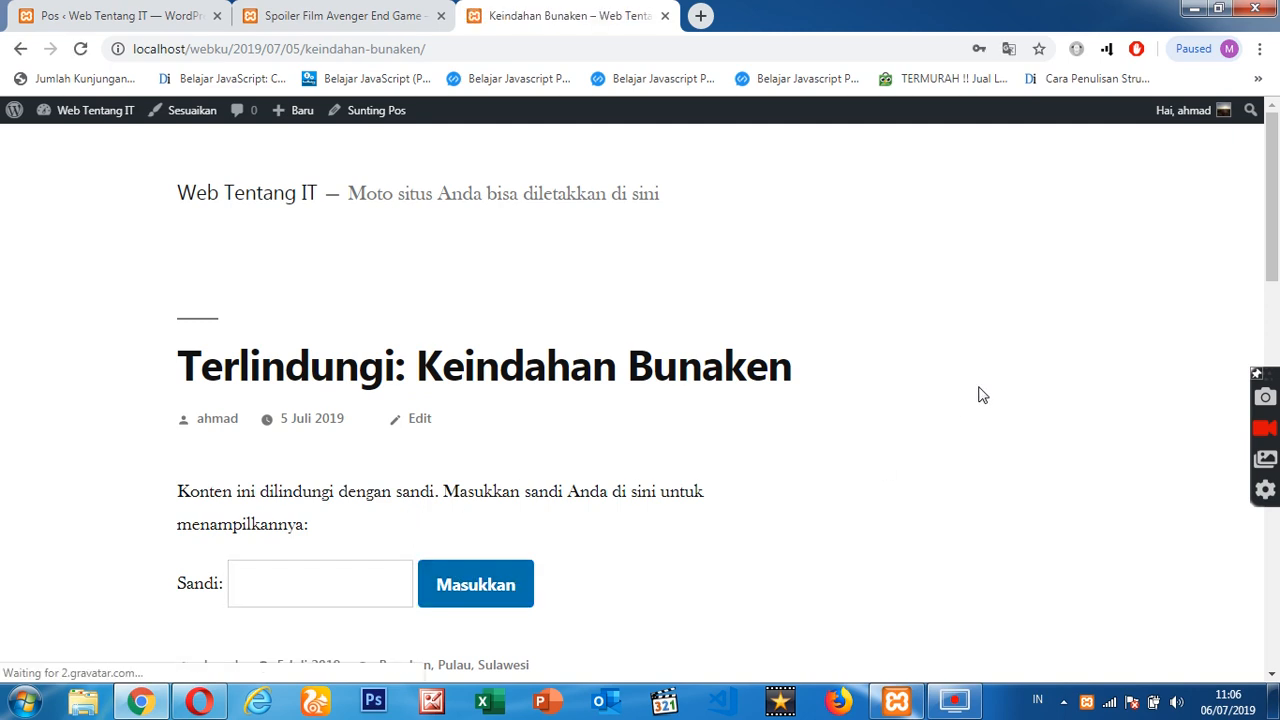
scroll(397, 537, down, 3)
click(320, 316)
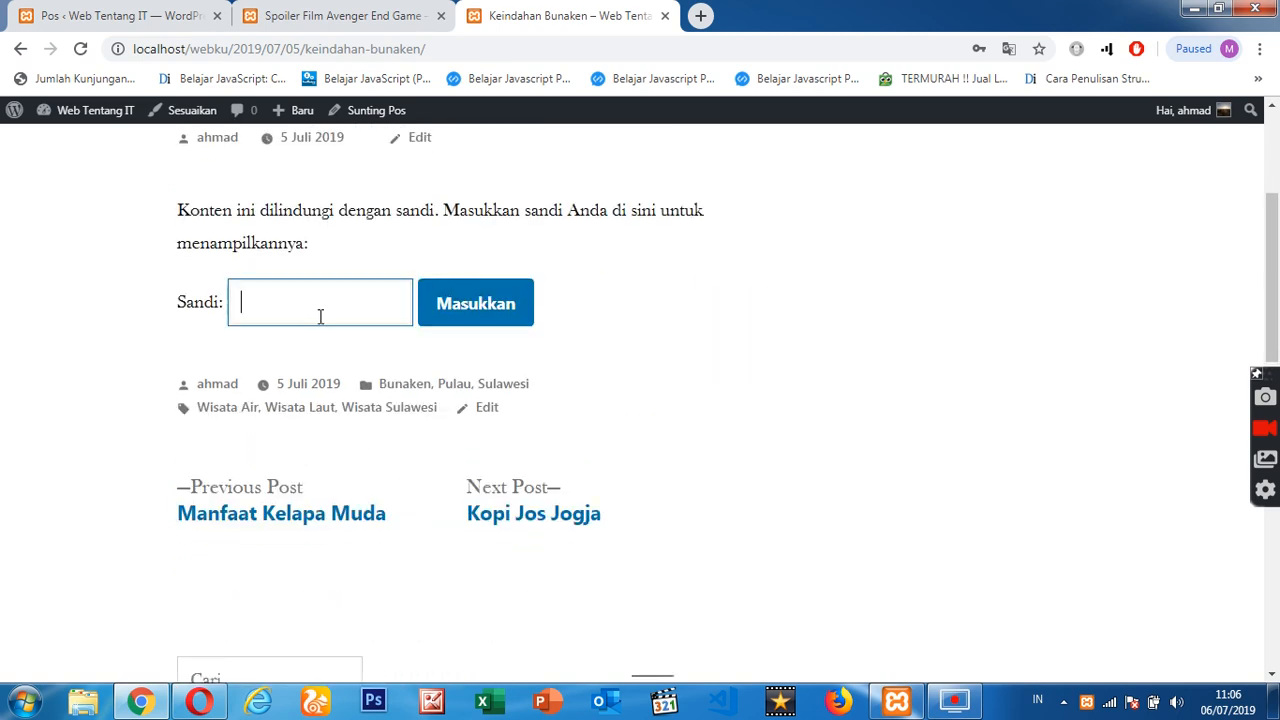
click(483, 321)
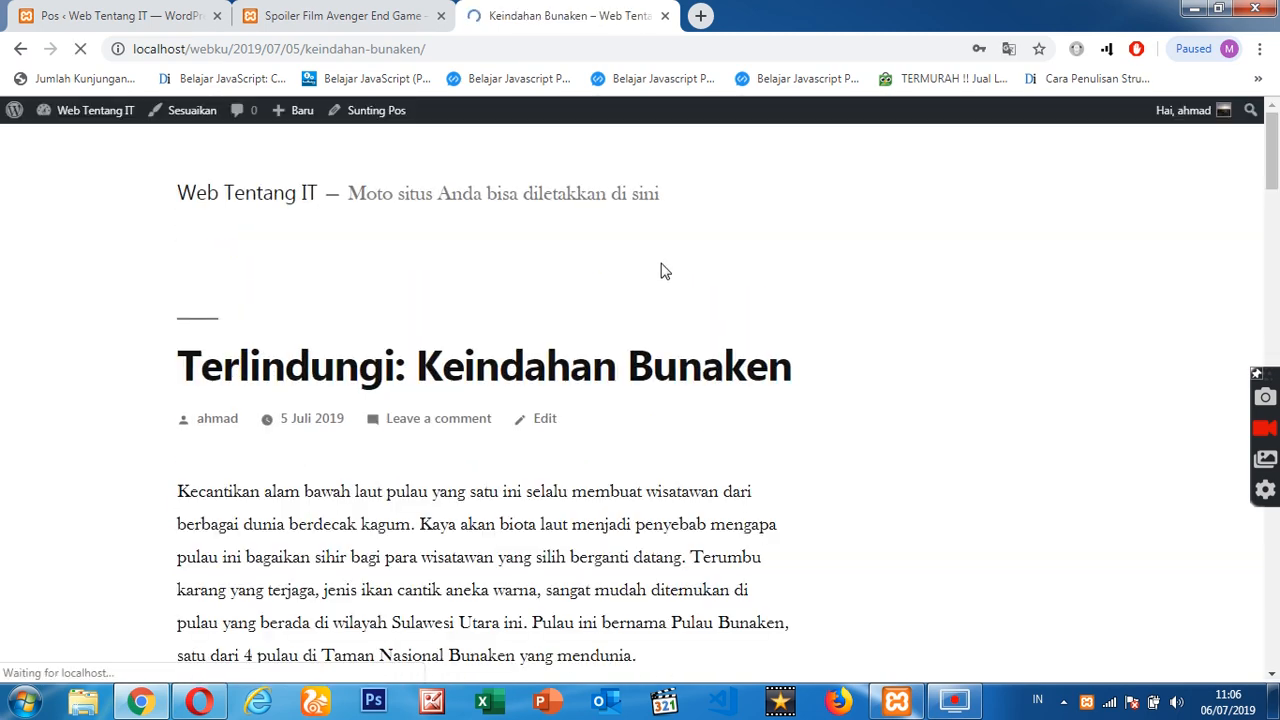
Look through the full Keindahan Bunaken article, including the comment form and recent posts section at its end.
scroll(667, 314, down, 2)
scroll(771, 371, up, 2)
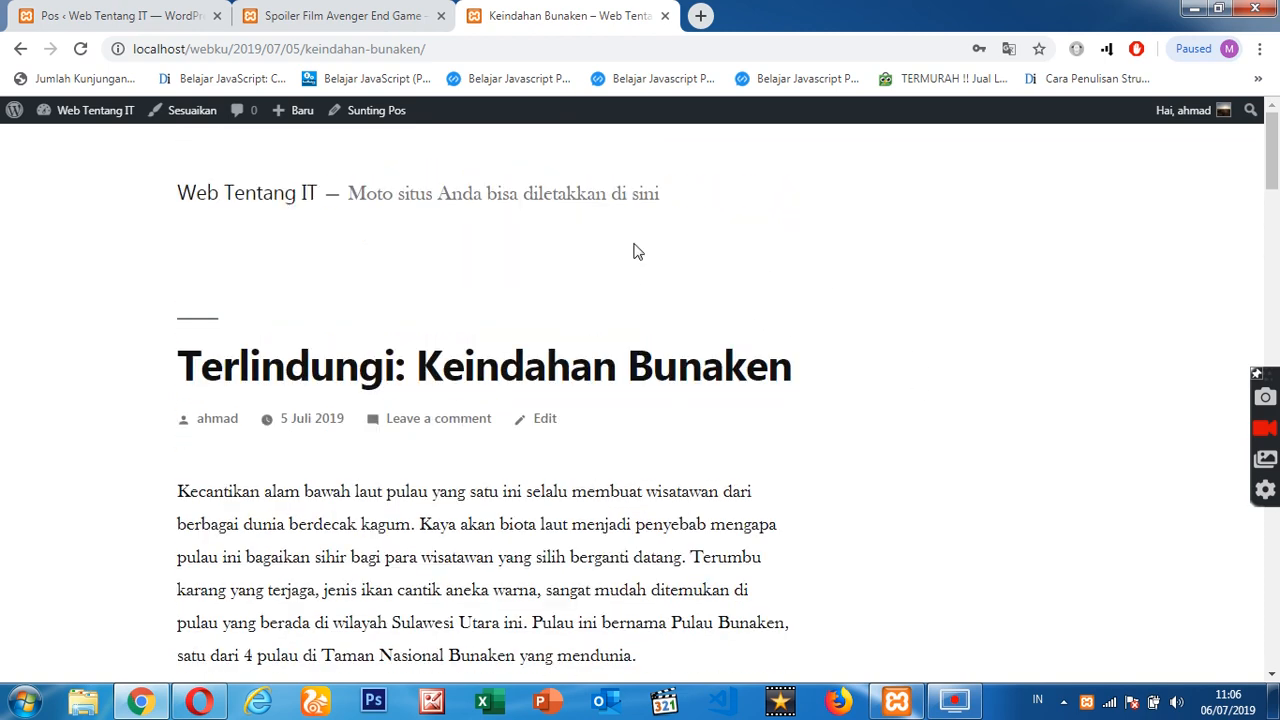
scroll(810, 250, down, 6)
scroll(771, 396, down, 20)
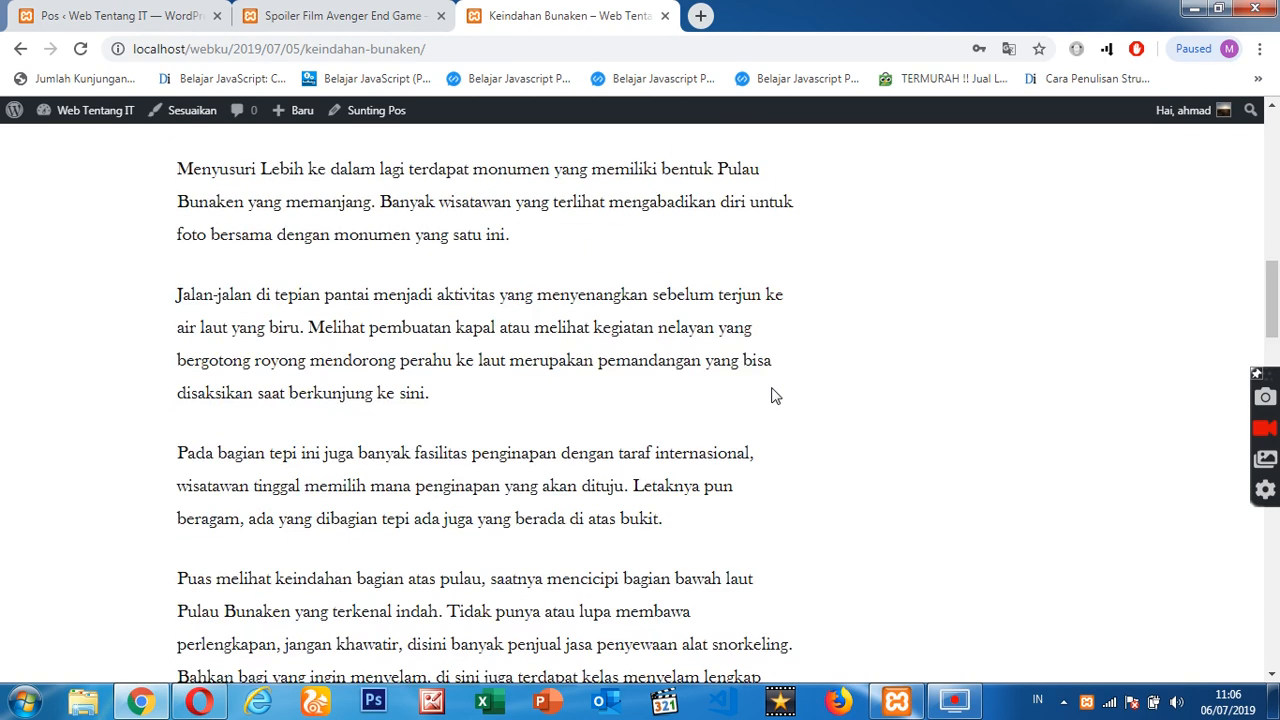
scroll(771, 396, up, 20)
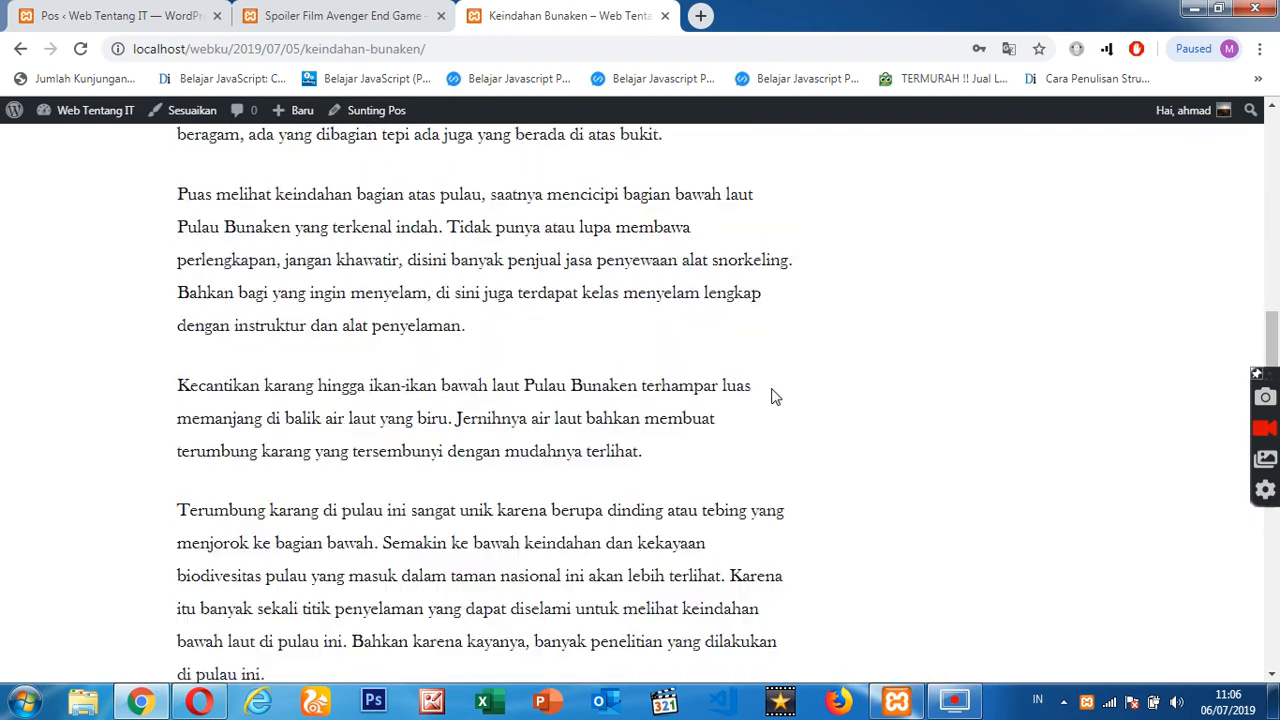
scroll(772, 392, down, 4)
scroll(772, 392, down, 20)
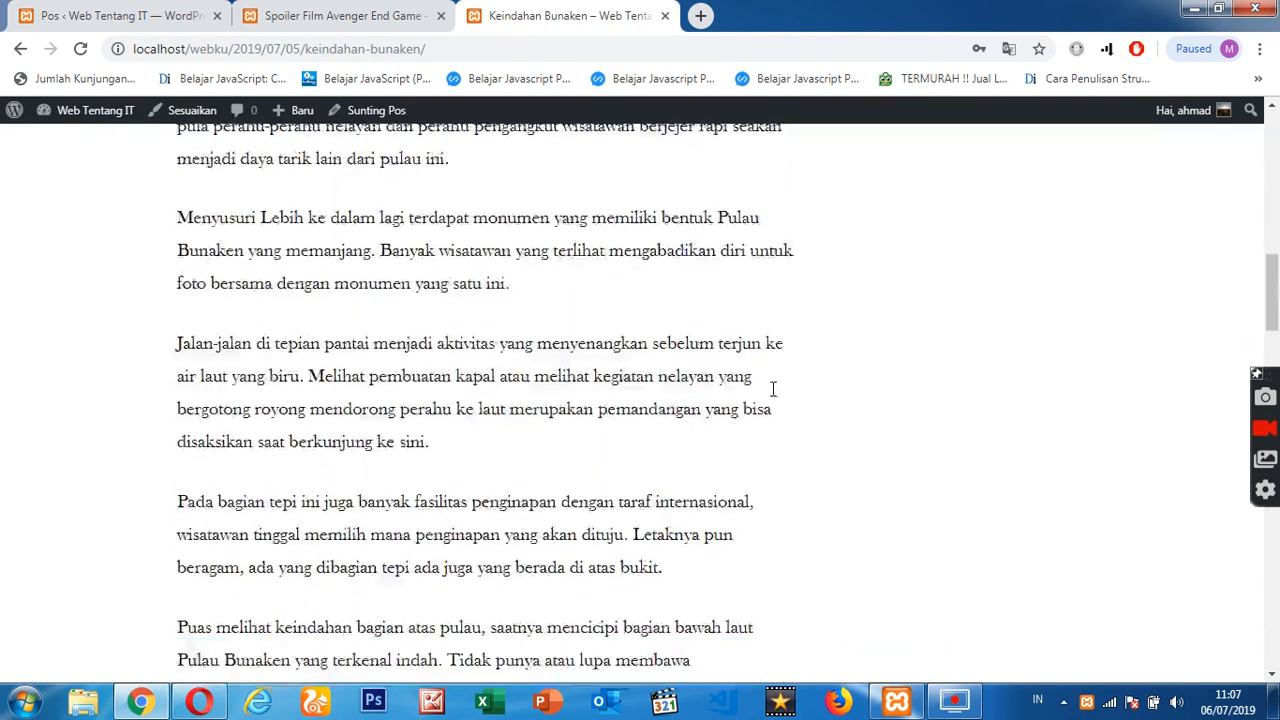
scroll(773, 396, up, 20)
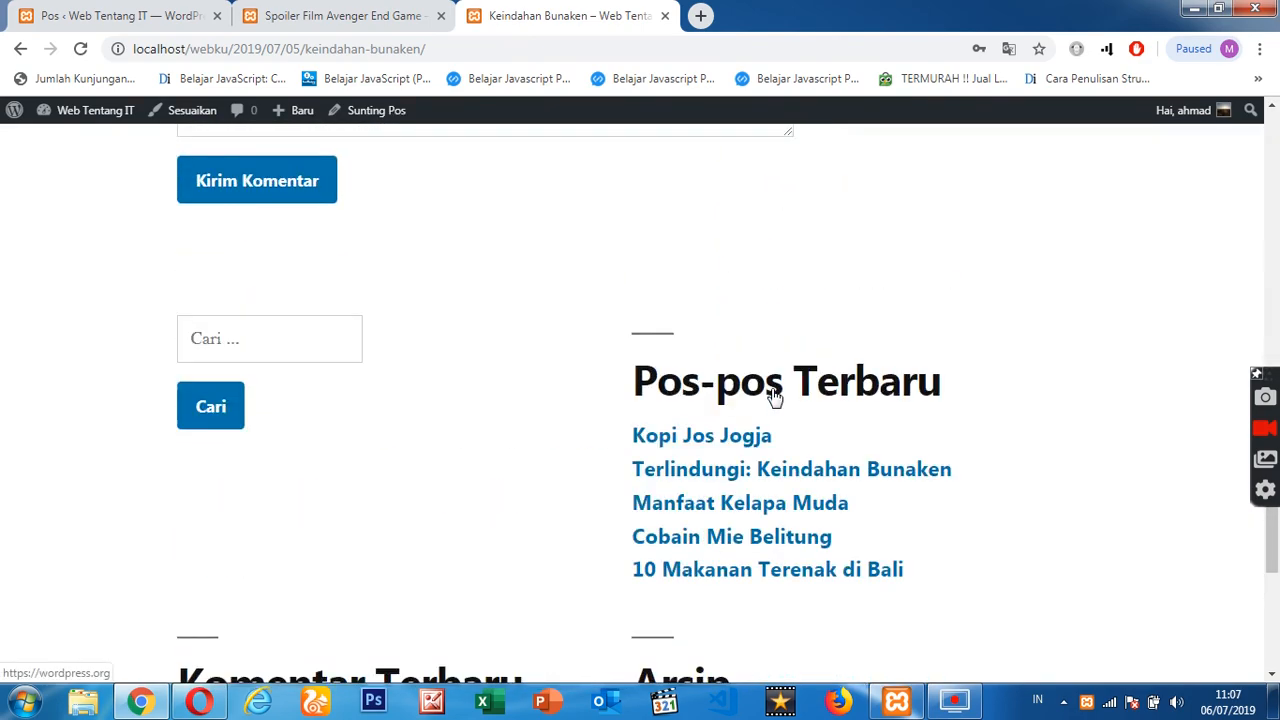
scroll(771, 396, up, 15)
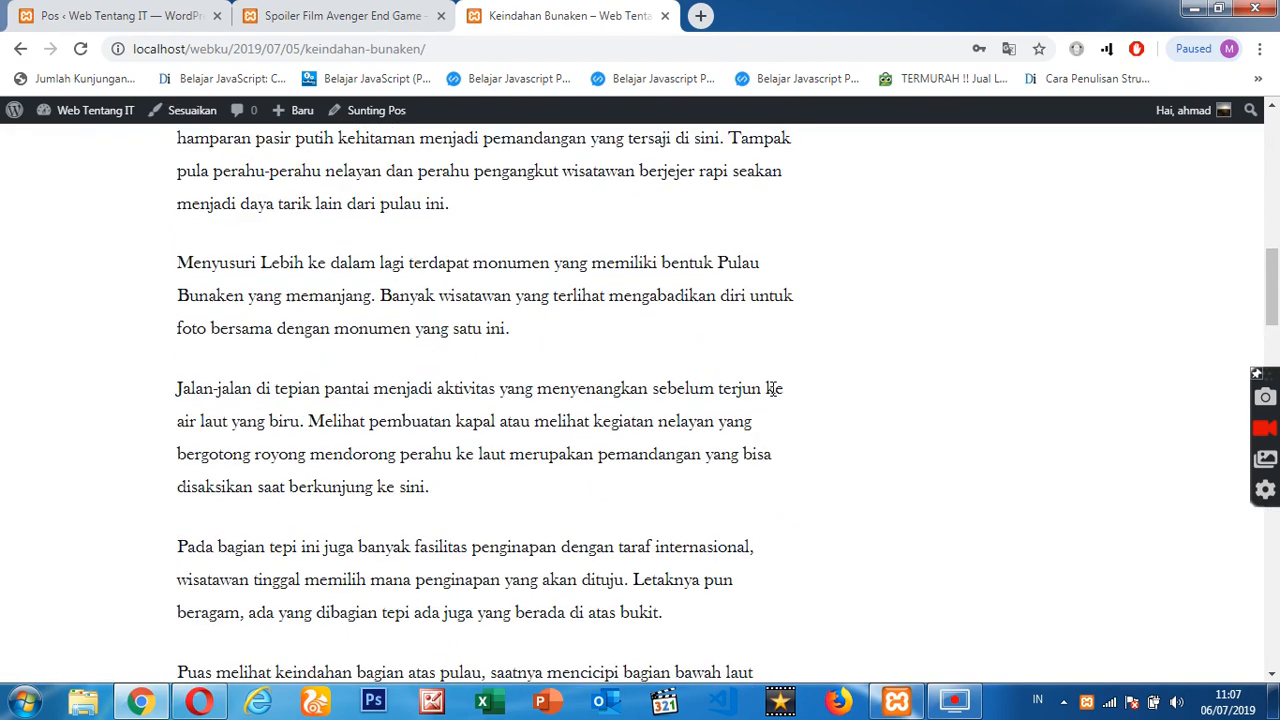
scroll(773, 390, up, 5)
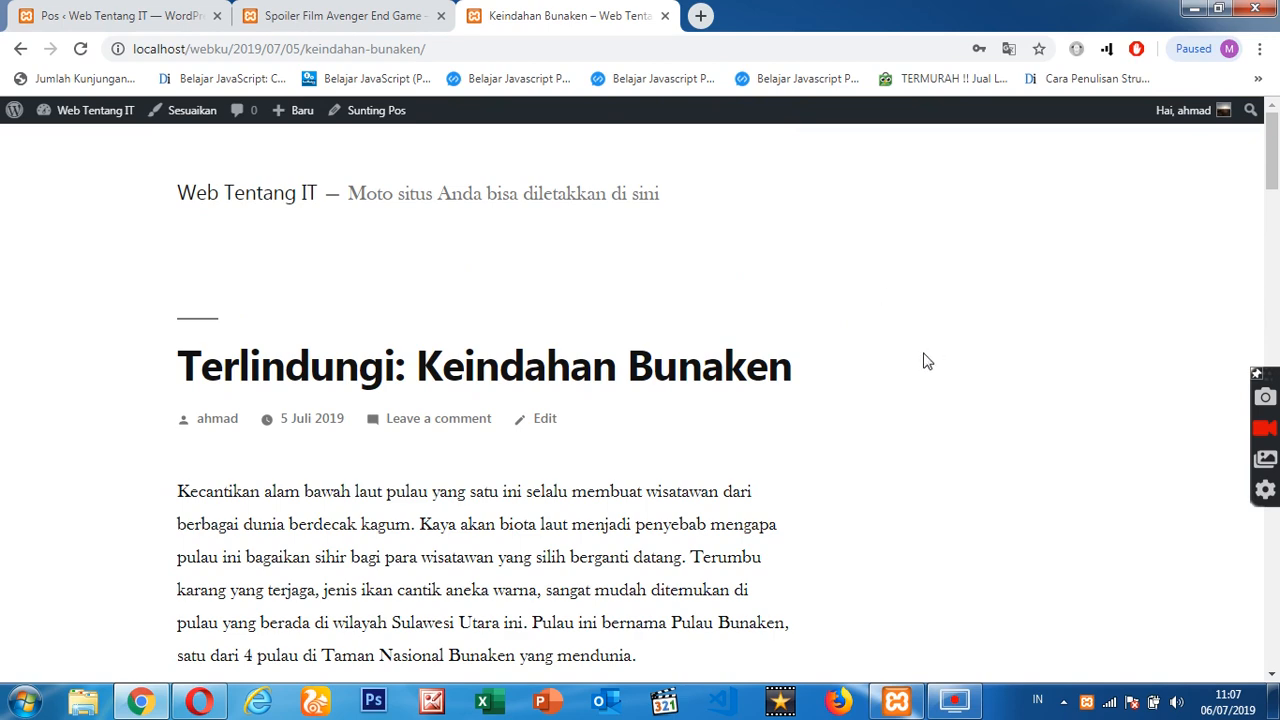
scroll(926, 365, down, 3)
scroll(837, 331, down, 6)
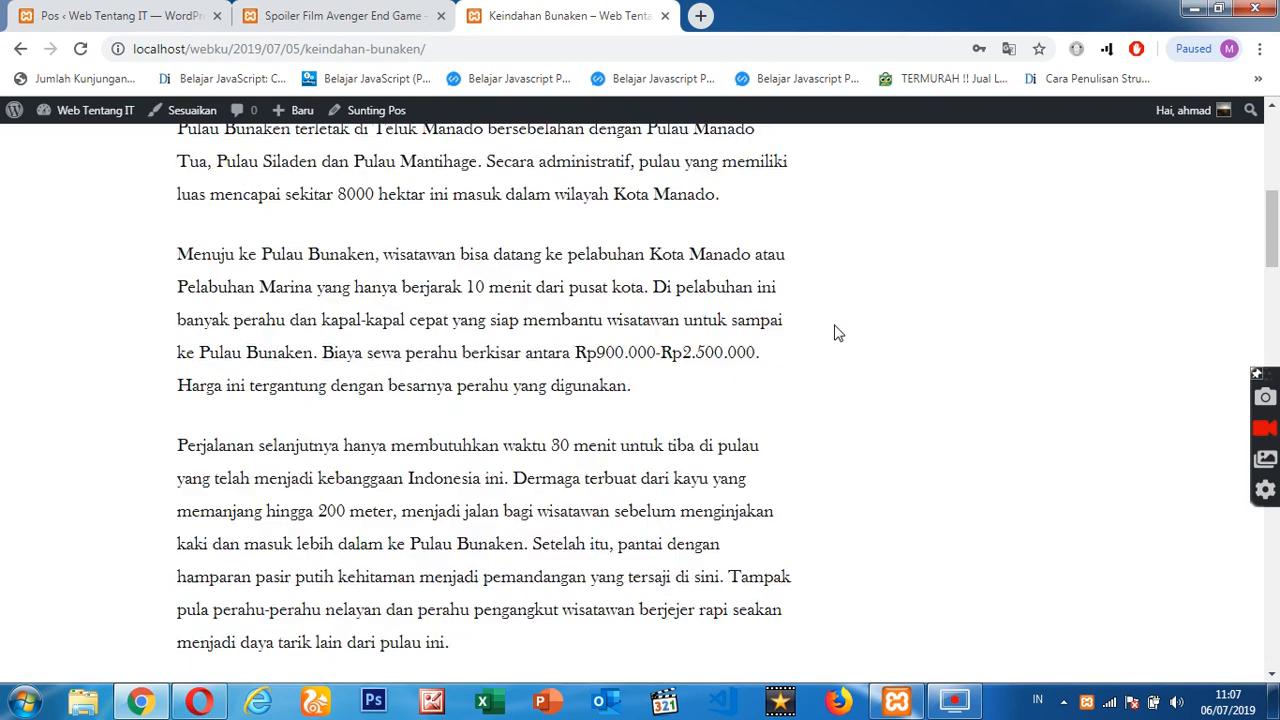
scroll(878, 338, down, 2)
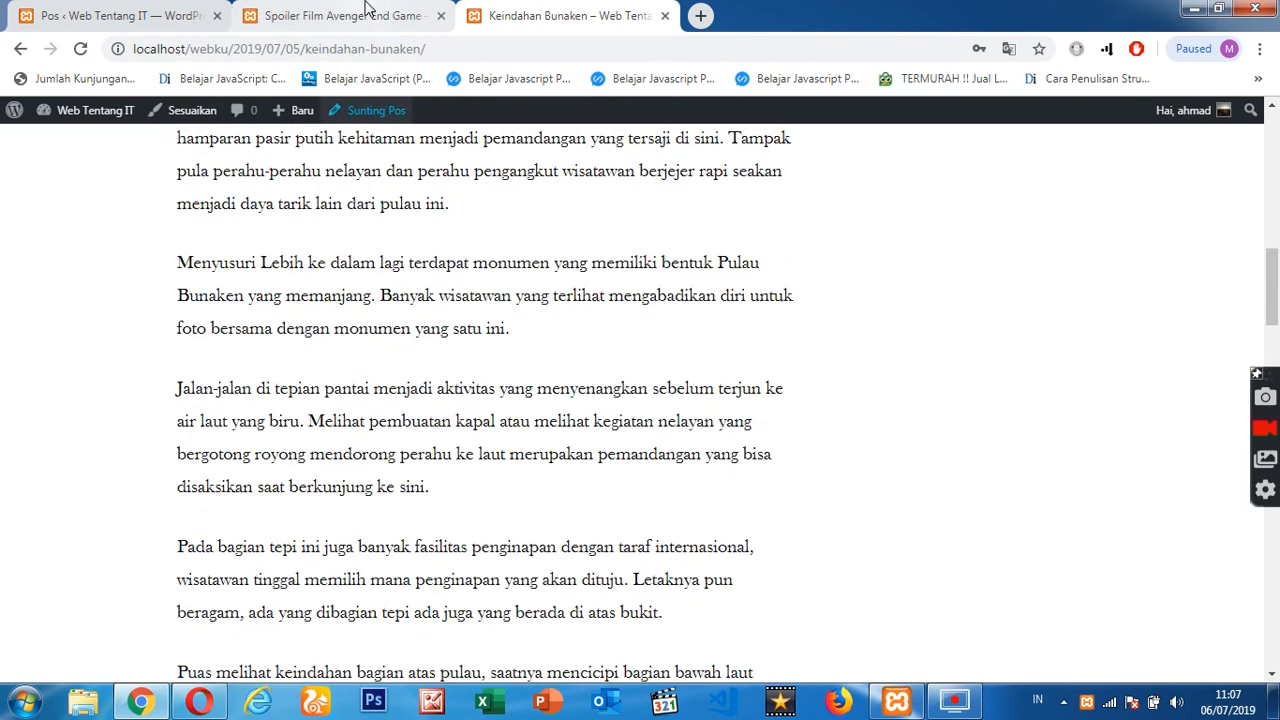
Return to the posts list and sort it by Tanggal, trying both orders and ending with ascending.
click(128, 12)
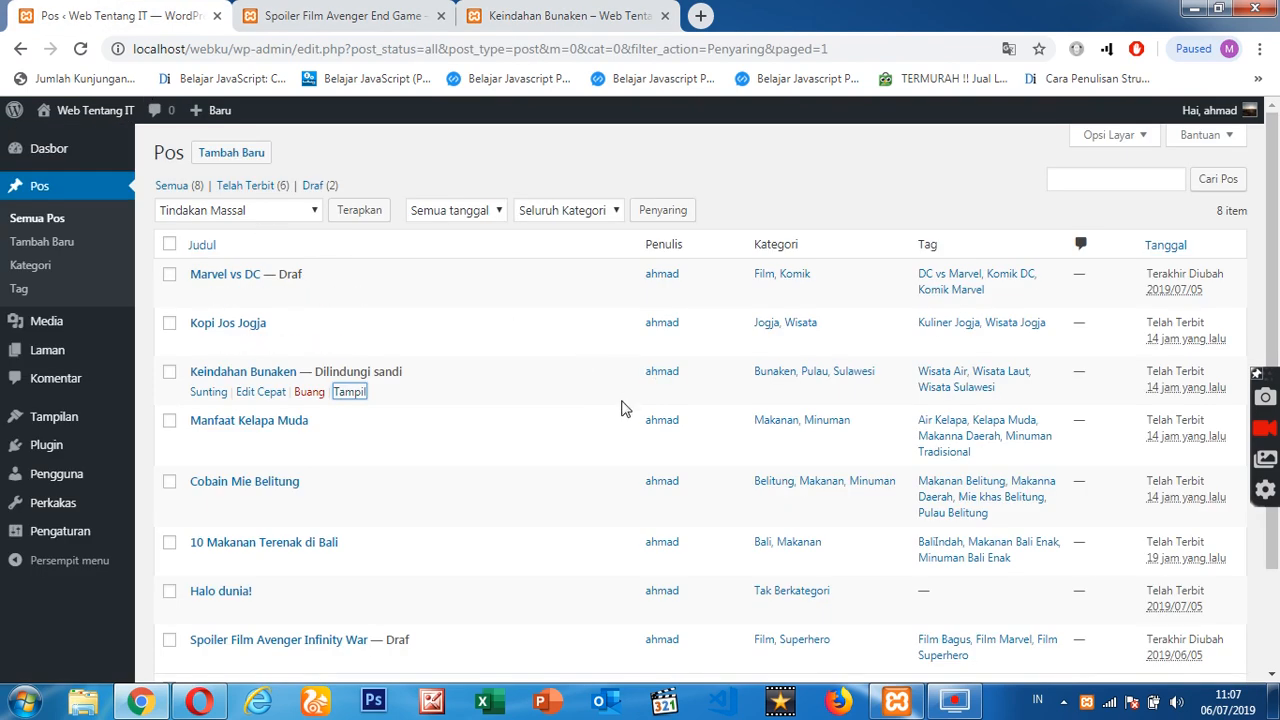
click(1192, 246)
click(1194, 250)
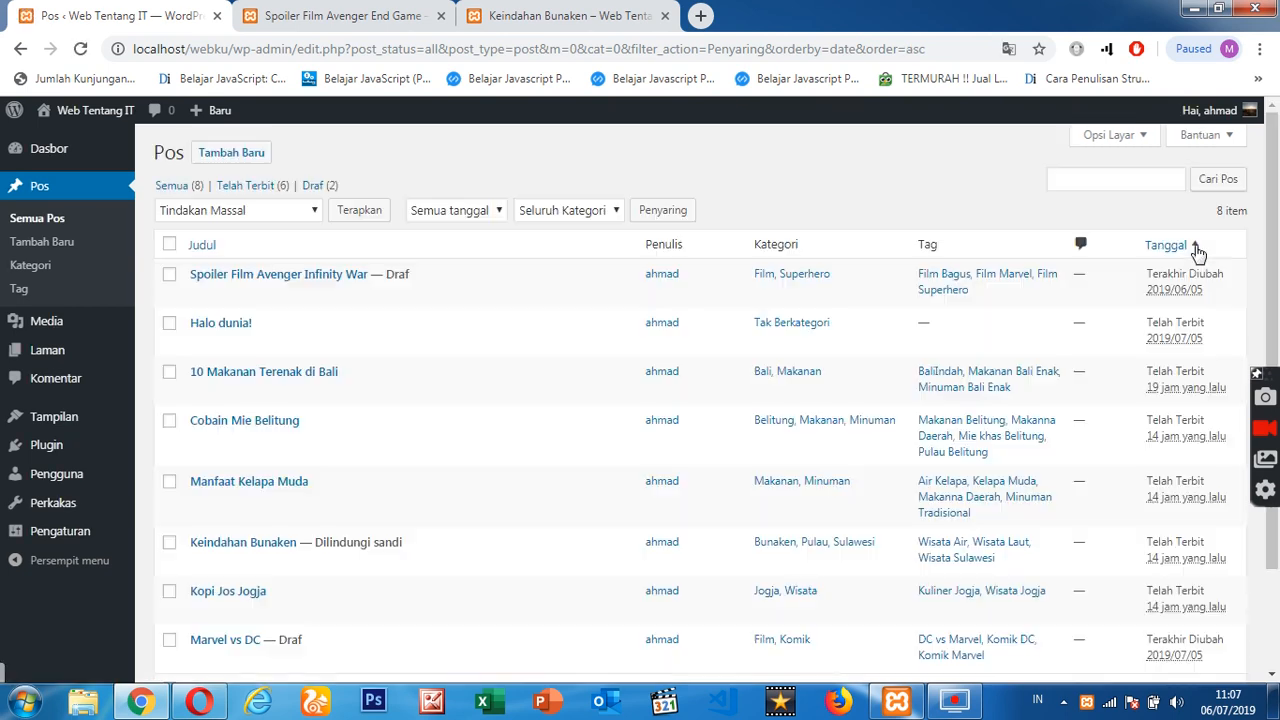
click(1195, 250)
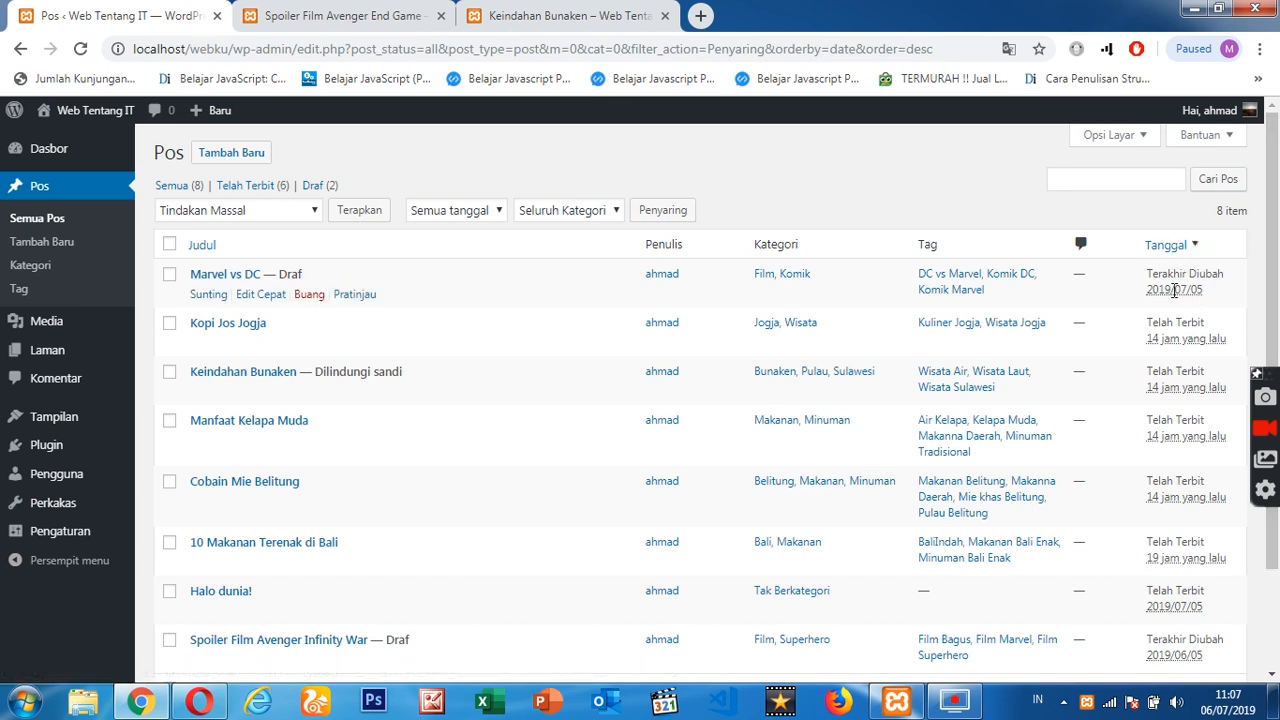
click(1199, 248)
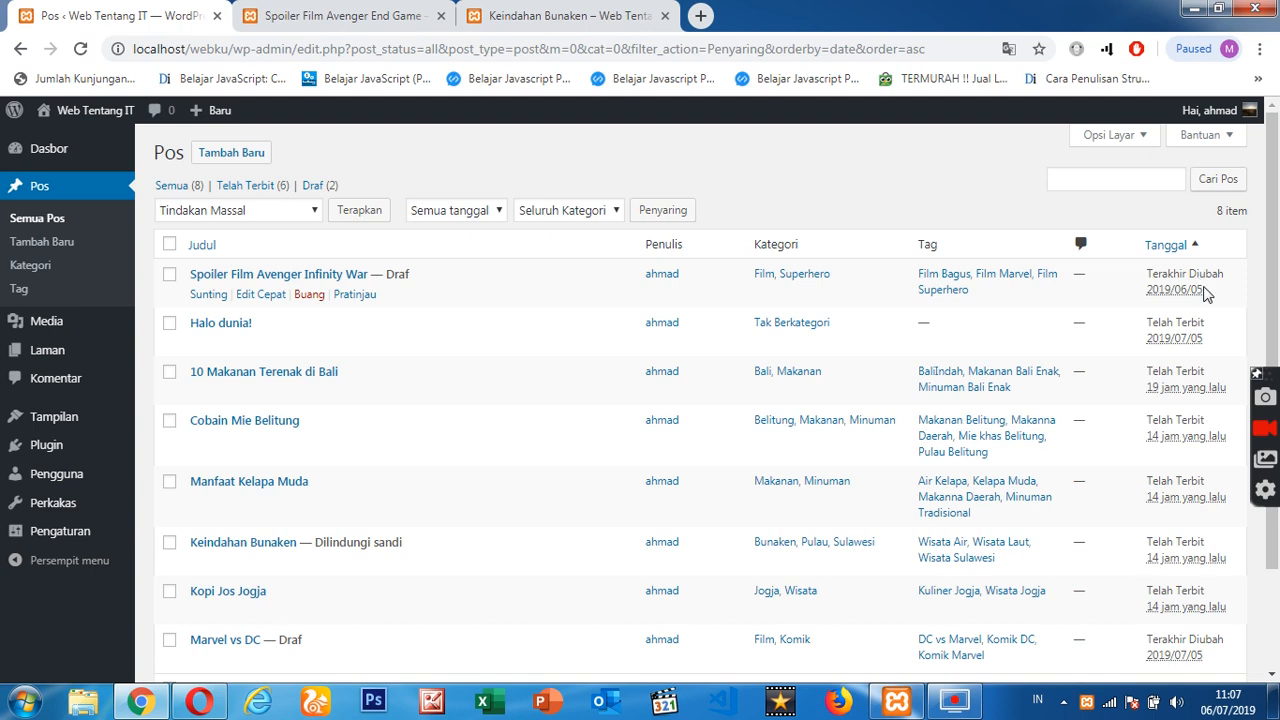
Examine the date-sorted posts list from the first post to the last.
scroll(420, 380, down, 3)
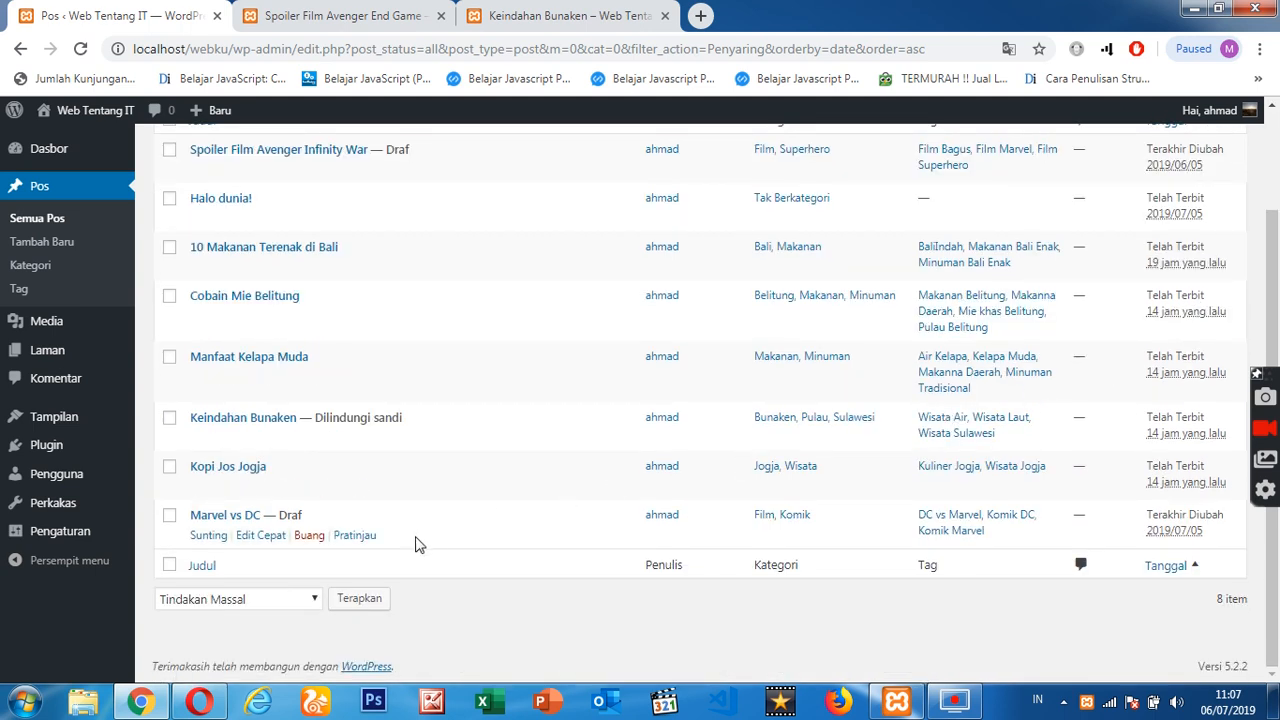
scroll(594, 494, up, 2)
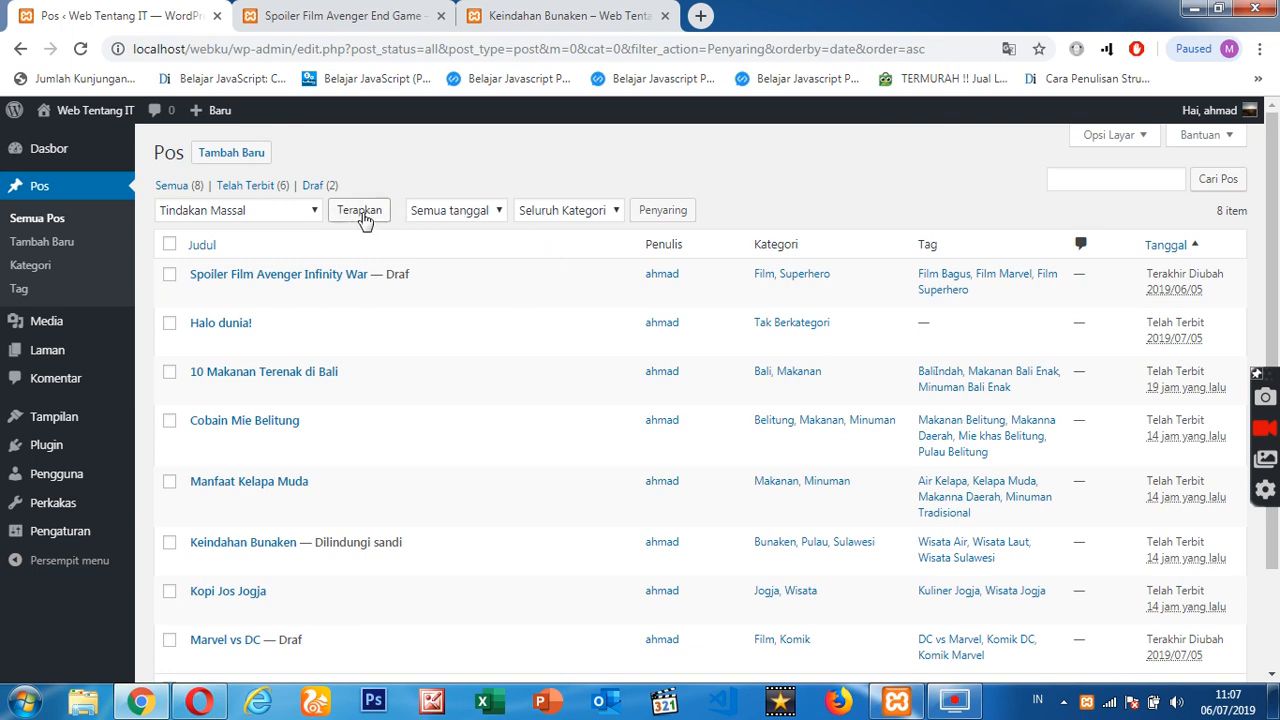
drag(1268, 198, 1276, 458)
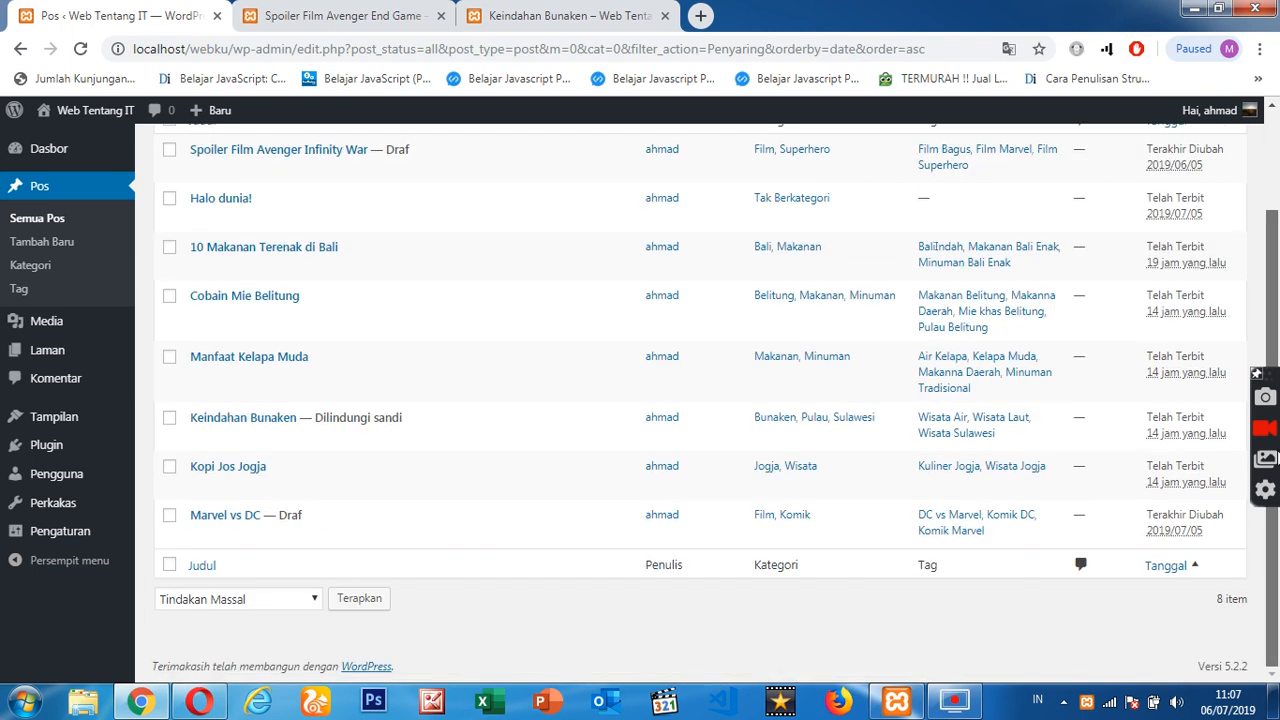
drag(1278, 272, 1278, 150)
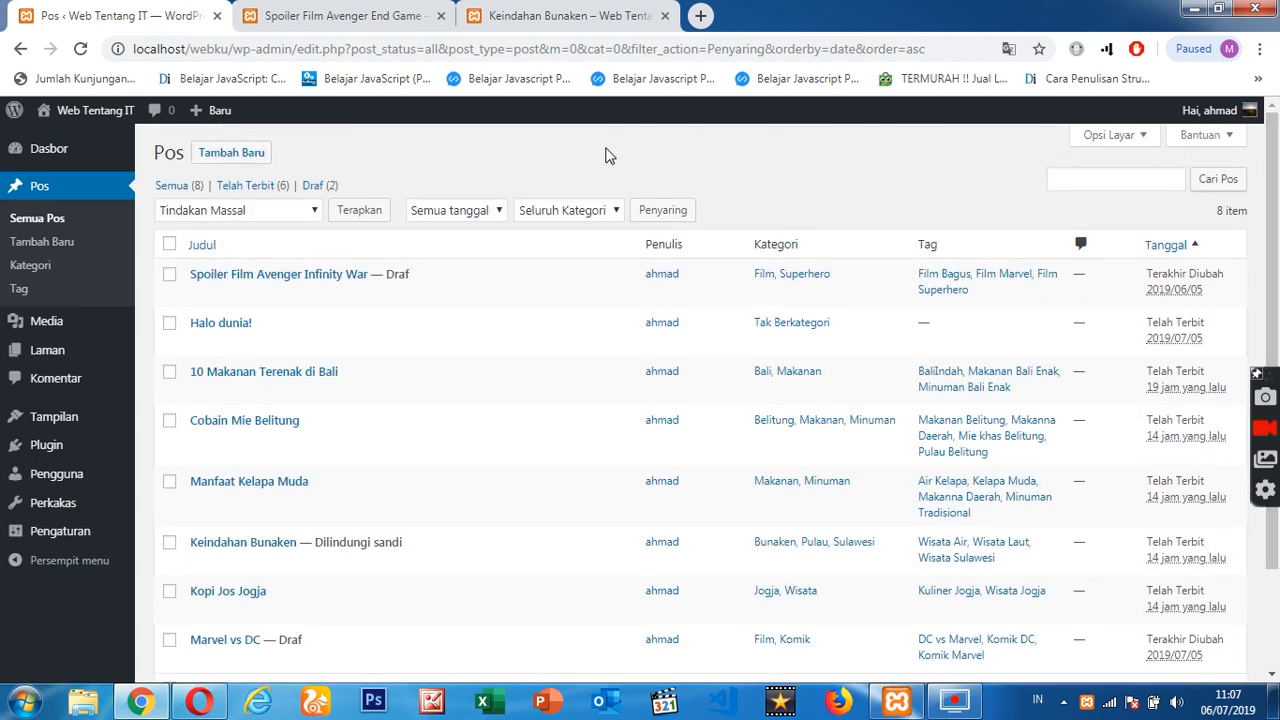
scroll(760, 190, down, 2)
scroll(600, 170, up, 2)
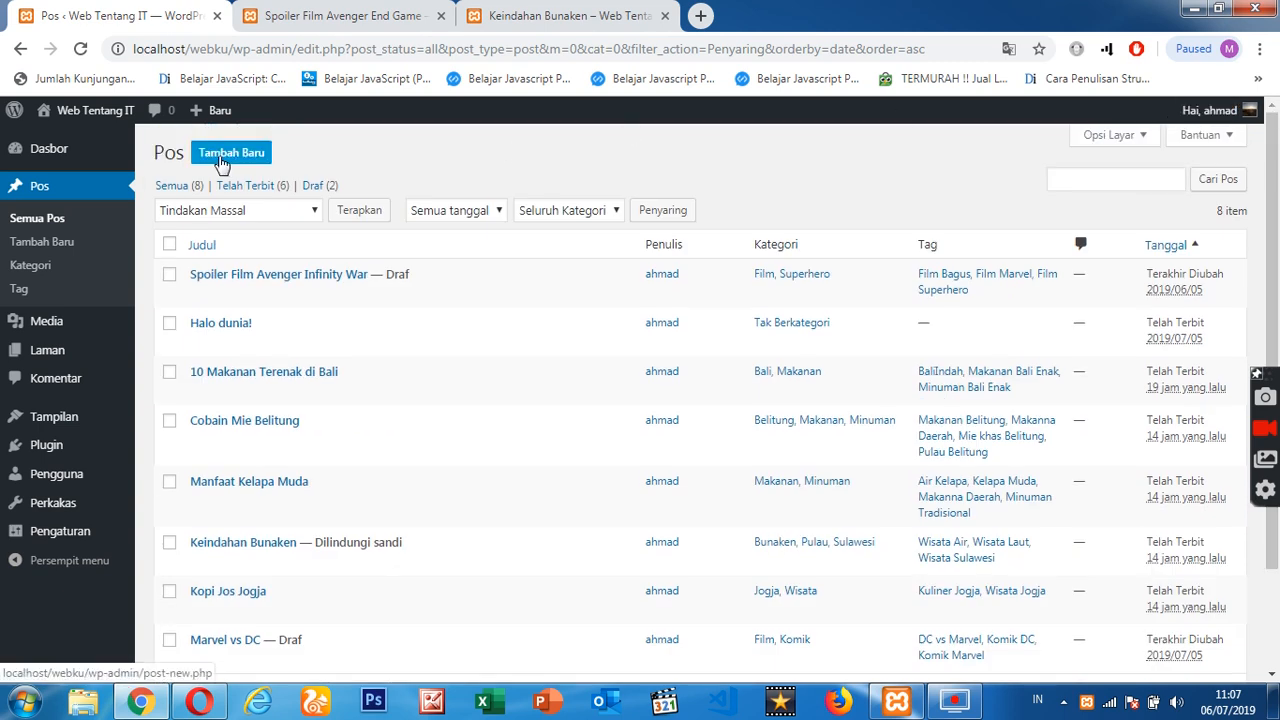
scroll(1278, 148, down, 2)
scroll(1278, 148, up, 2)
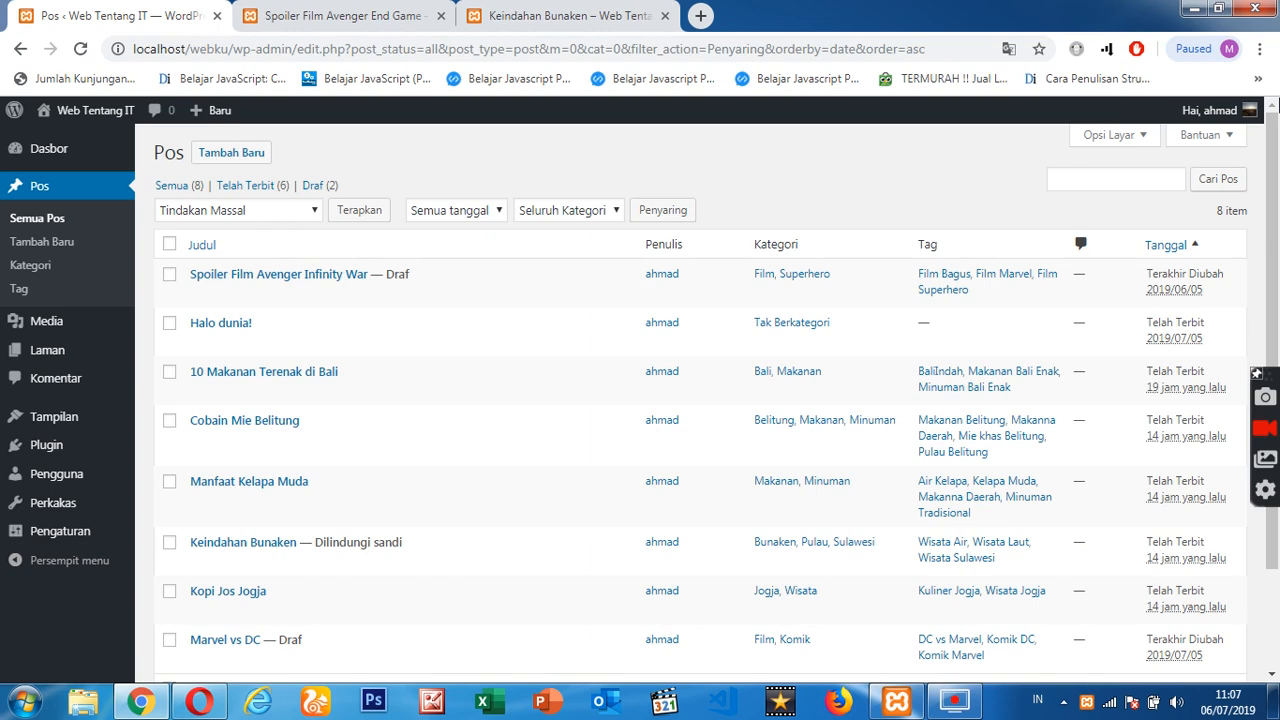
Capture a OneNote screen clipping of the region around the filters and the first rows of the posts list.
key(super+shift+s)
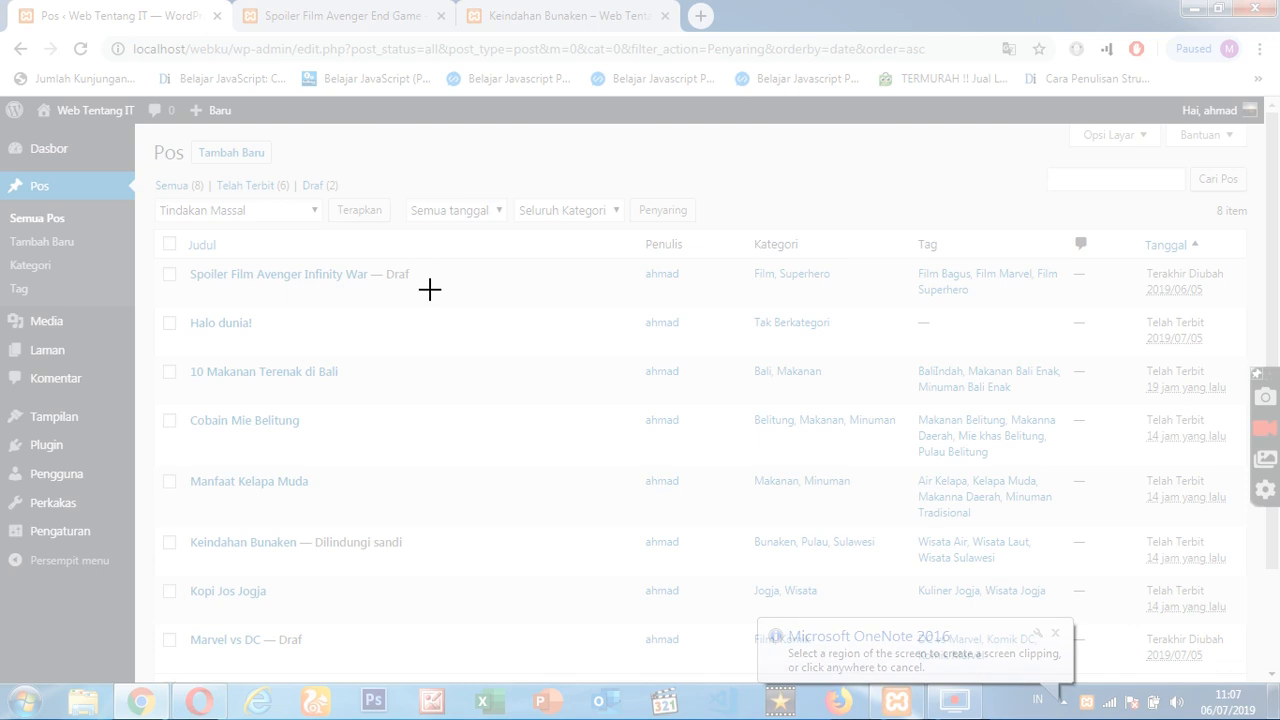
drag(443, 188, 630, 340)
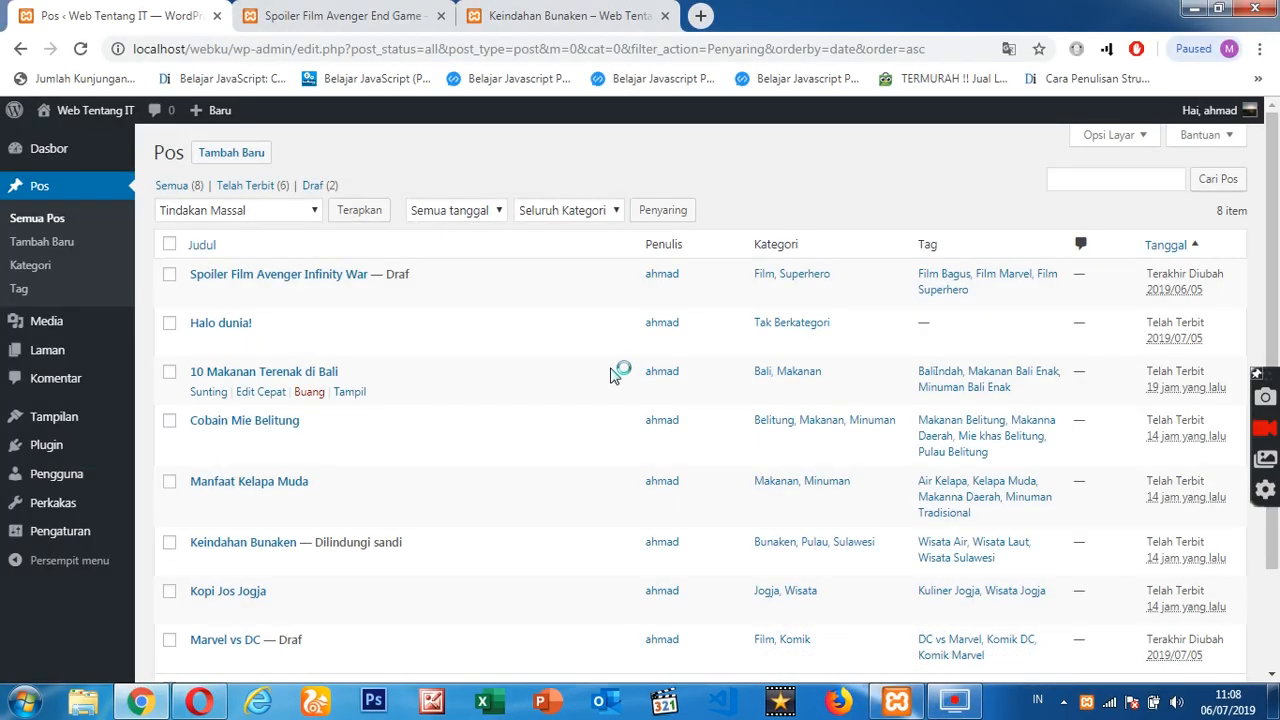